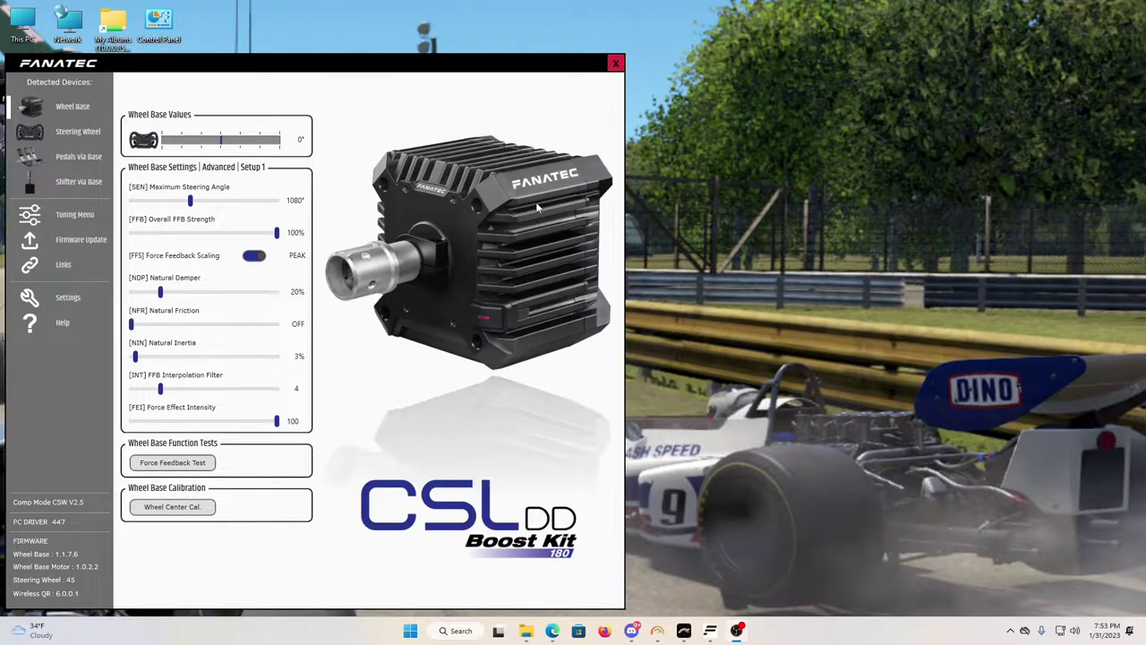
Open the Fanatec Control Panel's Tuning Menu to show Setup 1 with SEN 1080° and FFB 100%
left_click(74, 214)
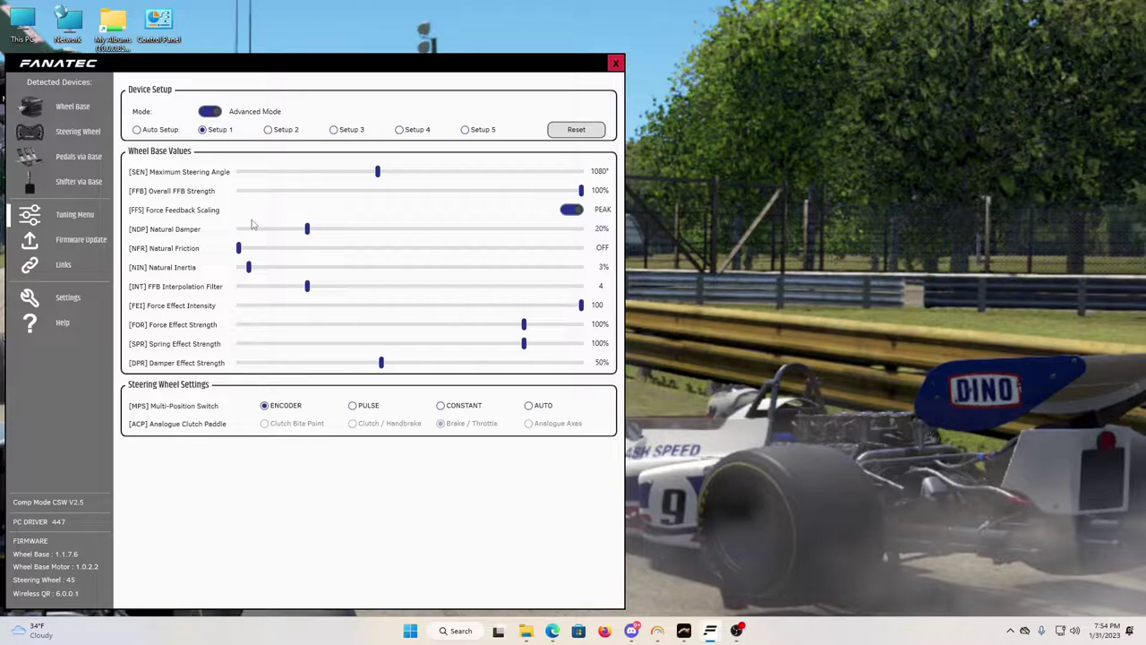
left_click(63, 106)
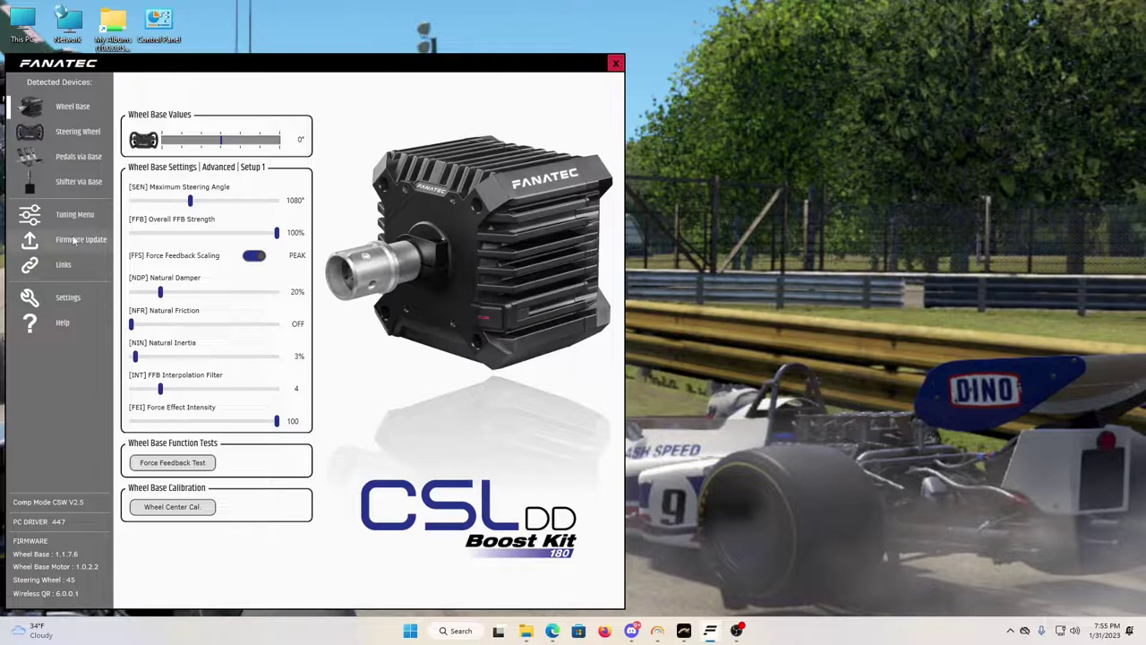
left_click(102, 218)
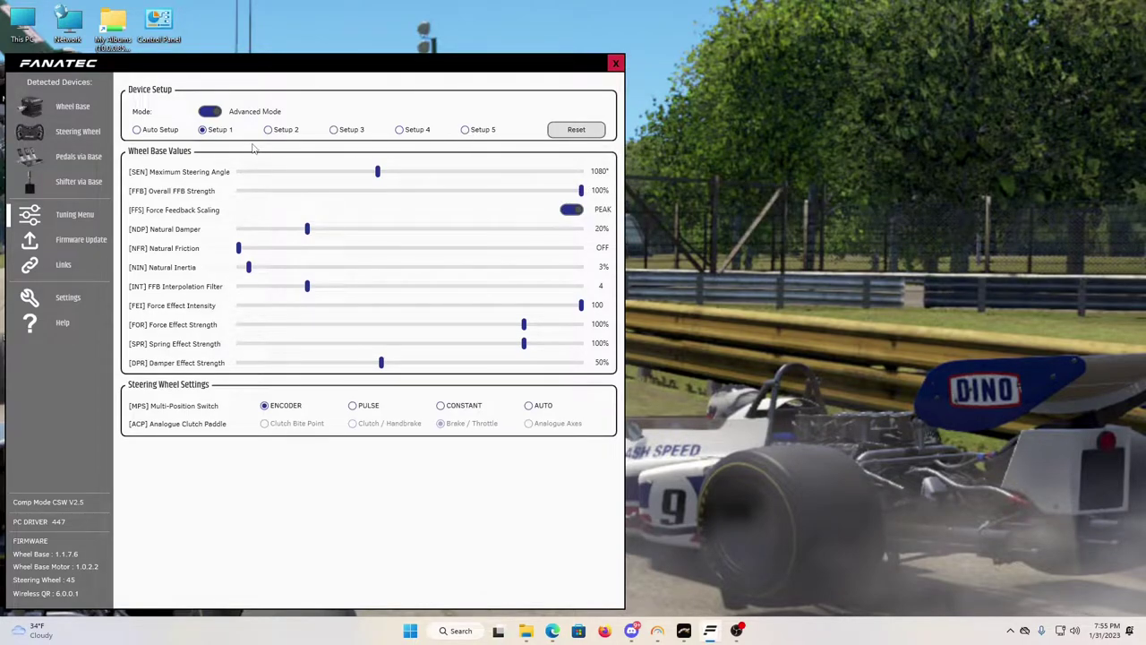
left_click(76, 134)
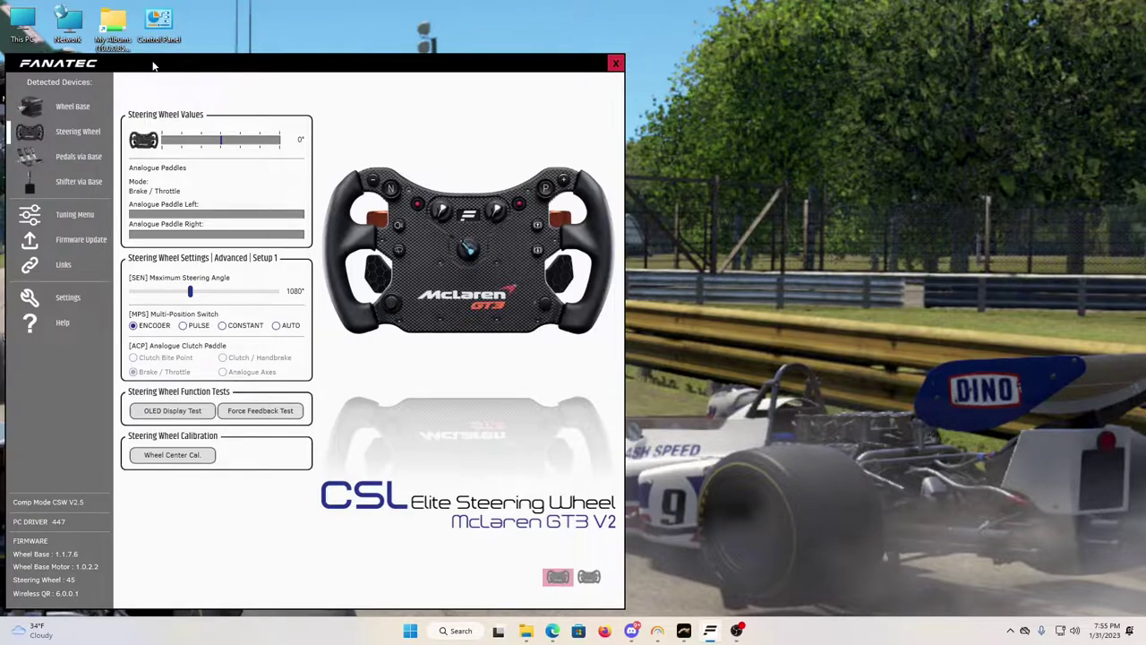
mouse_move(79, 135)
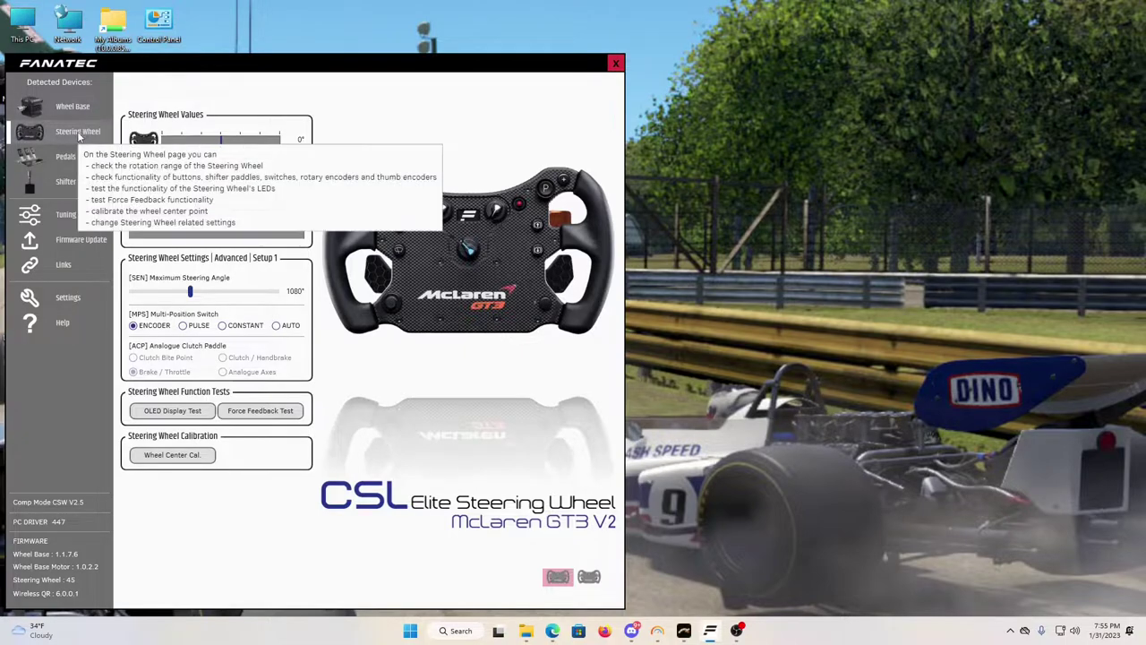
Return to the Tuning Menu and read the Setup 1 tooltip
left_click(75, 219)
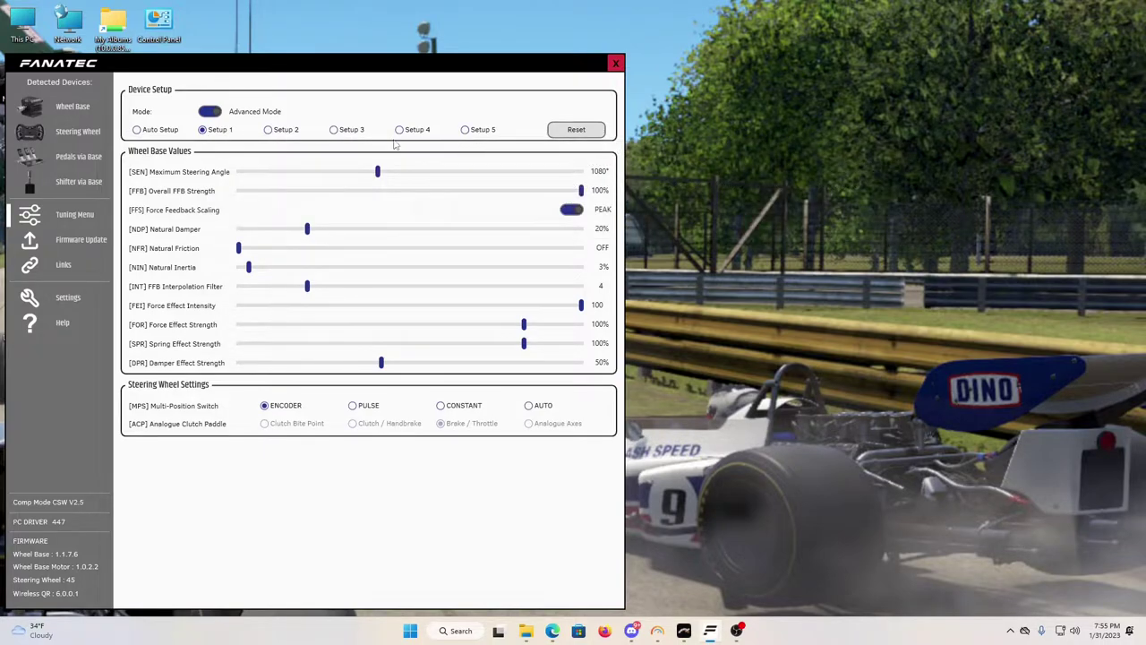
mouse_move(214, 135)
Maximize the browser with the fanalab search and open the Fanatec Forum's FanaLab category
left_click(552, 630)
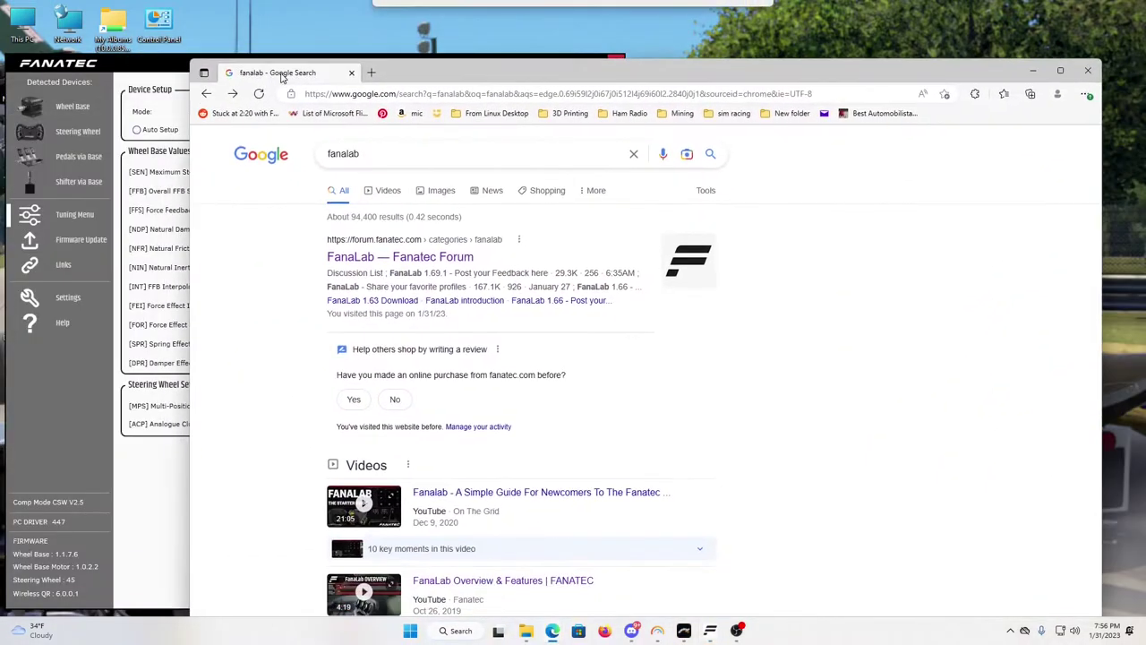
left_click(1060, 69)
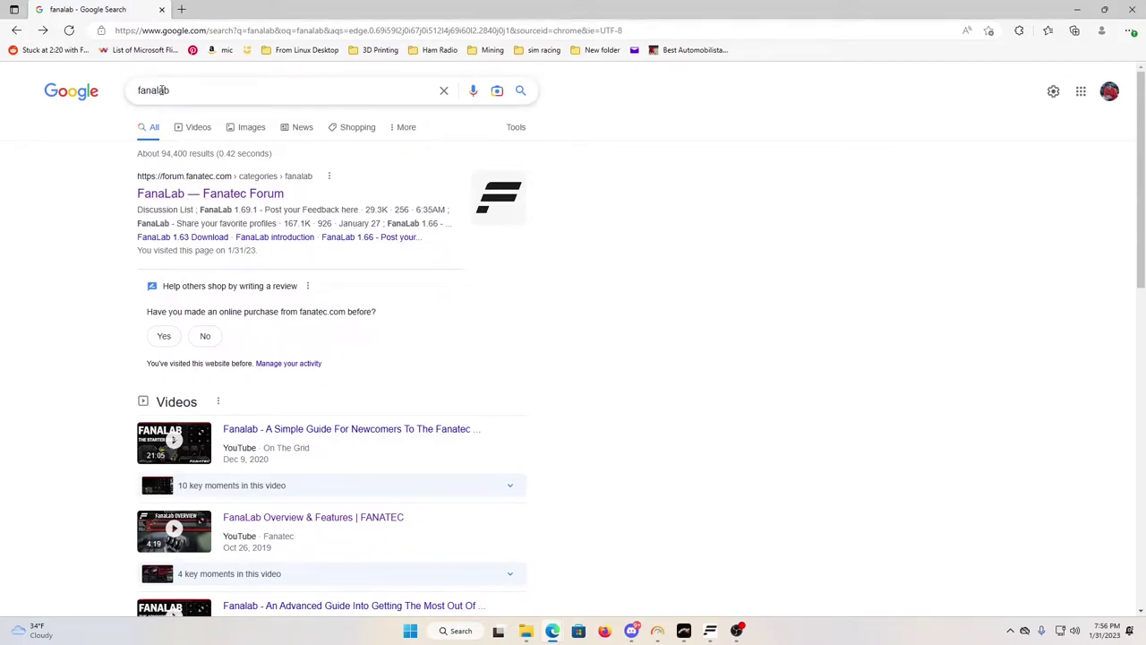
left_click(243, 198)
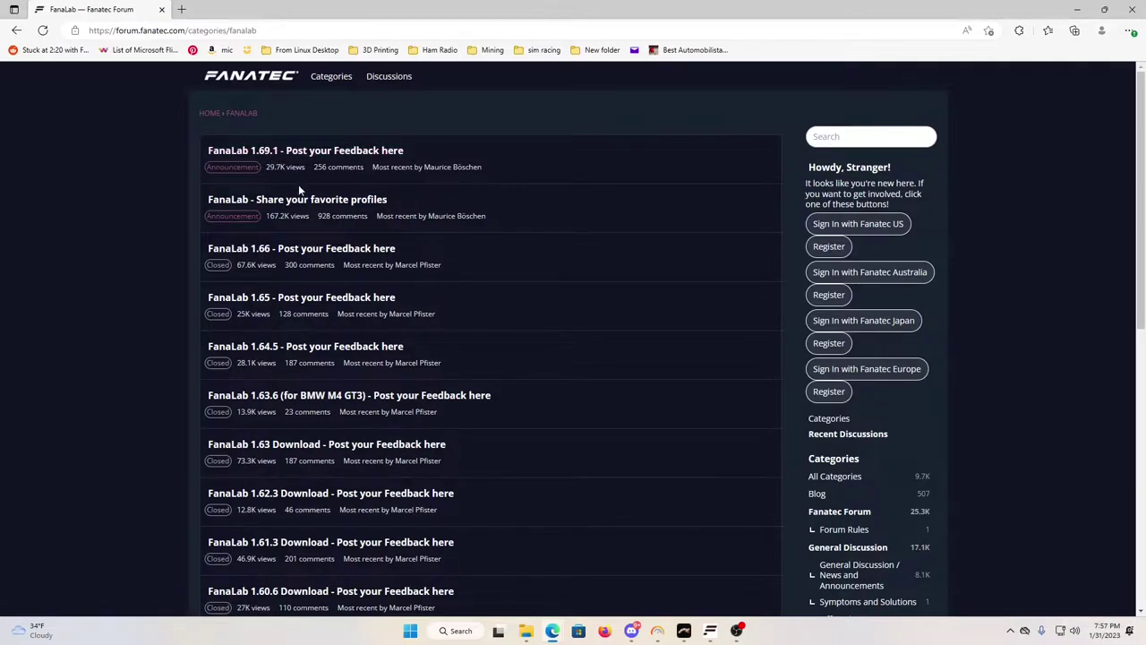
scroll(300, 189, "down", 3)
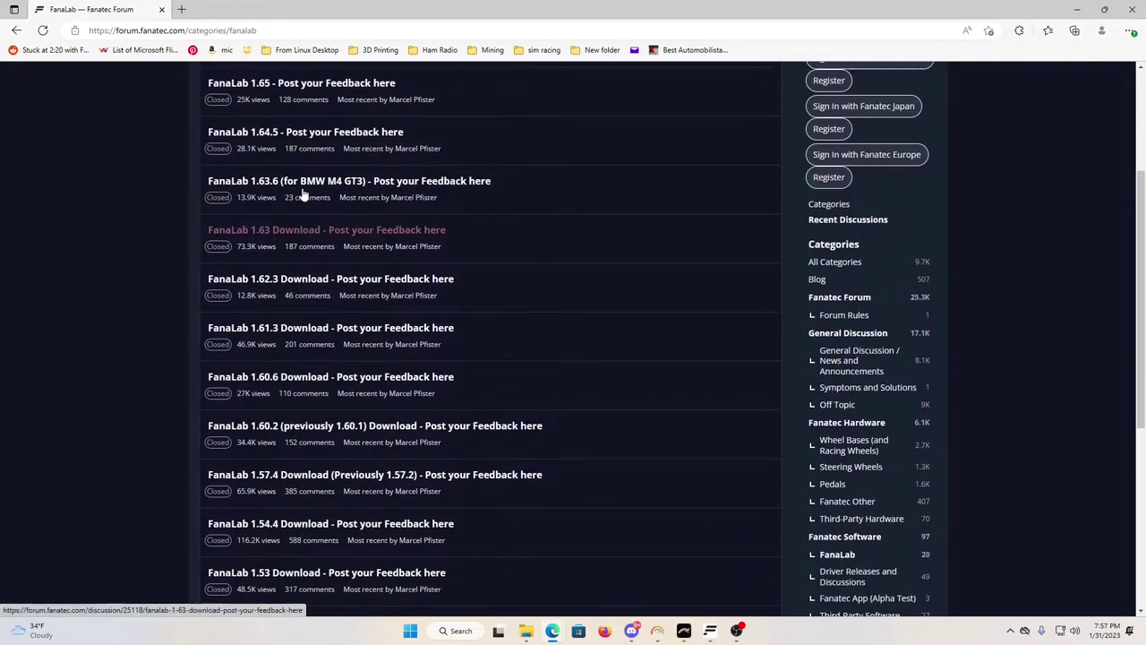
scroll(302, 194, "up", 3)
left_click(243, 152)
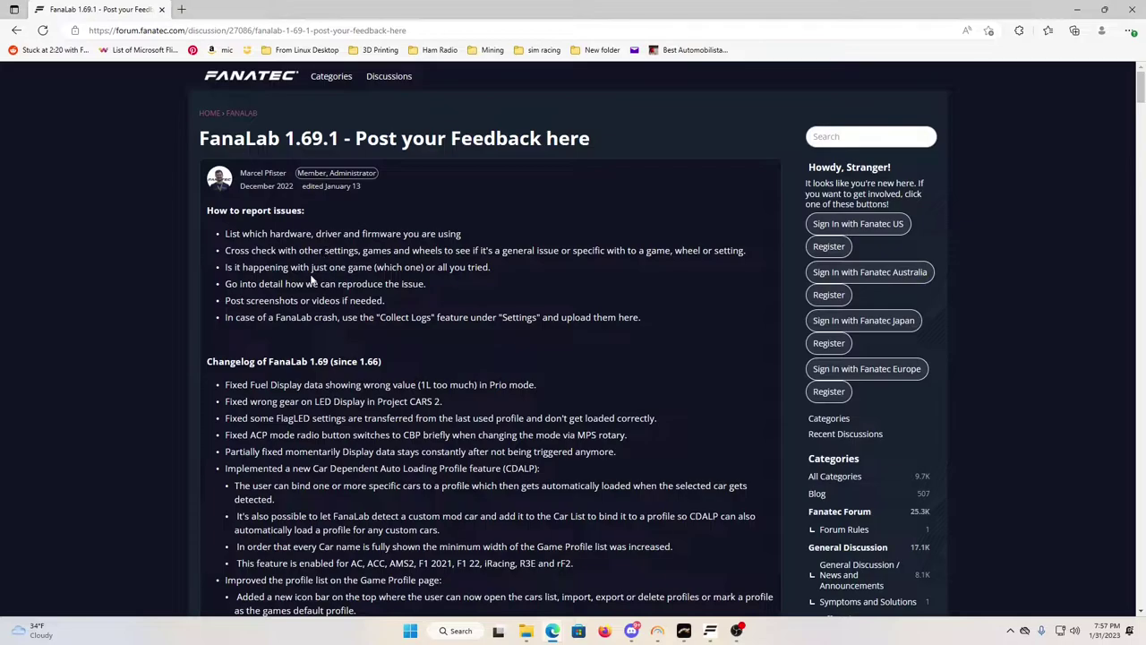
scroll(287, 331, "down", 5)
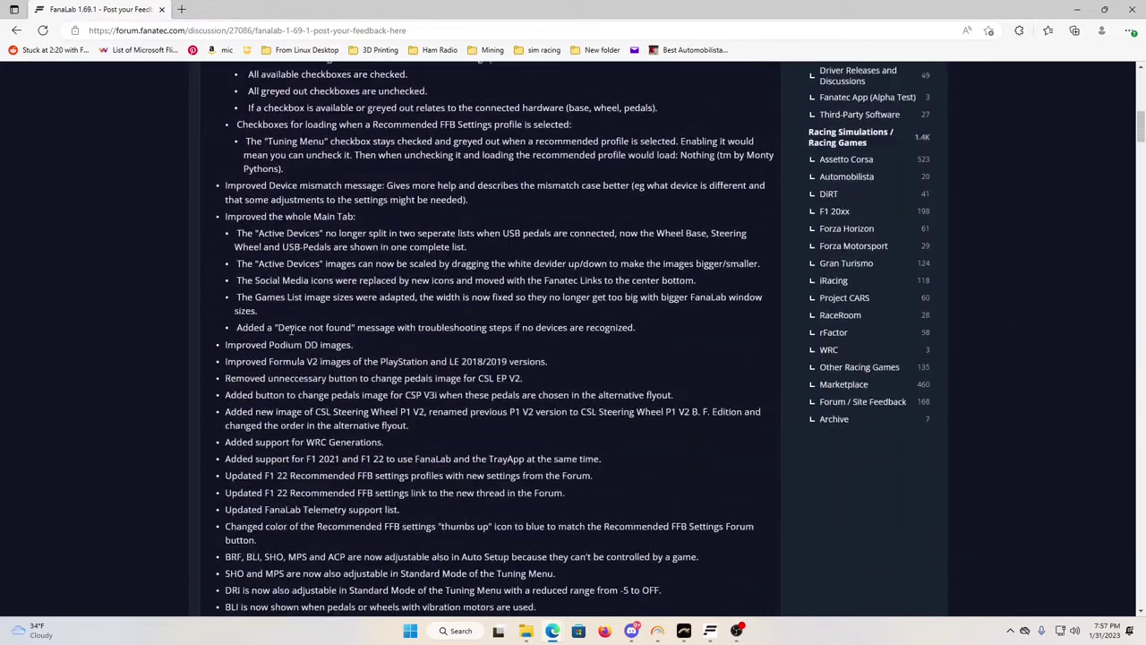
scroll(291, 331, "down", 10)
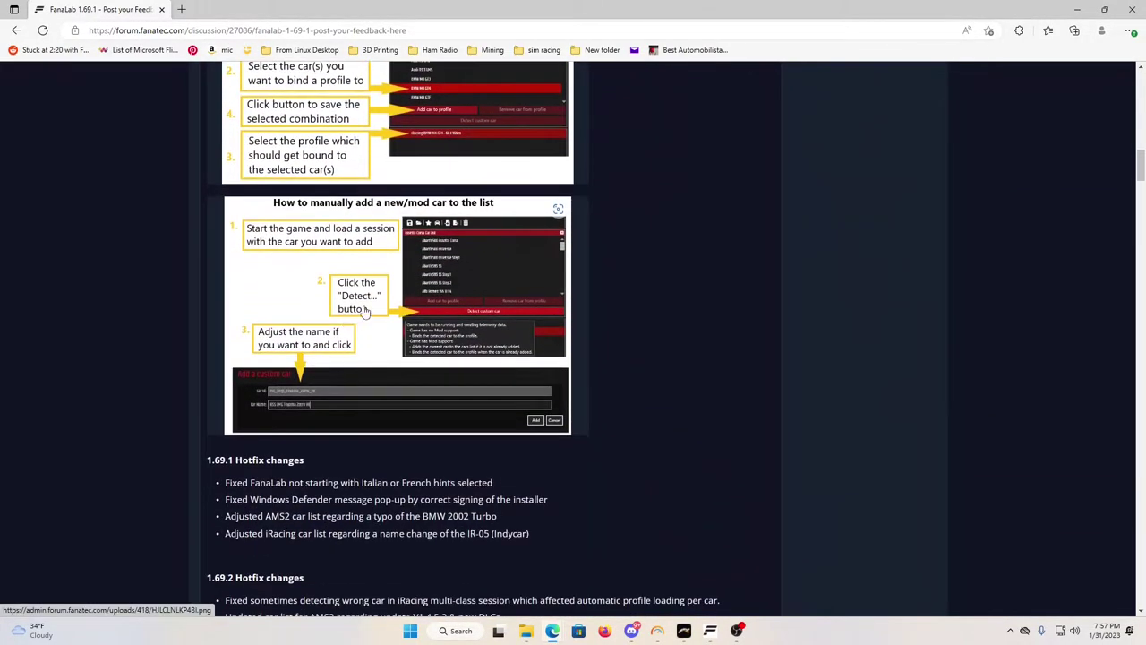
scroll(350, 329, "down", 5)
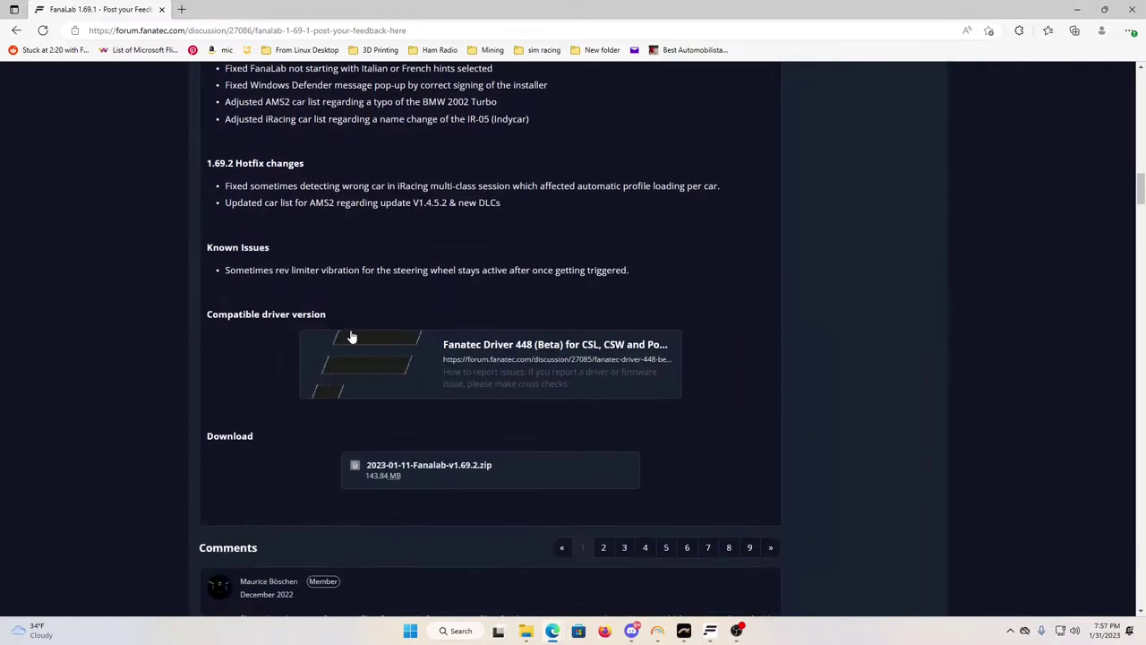
scroll(350, 333, "down", 1)
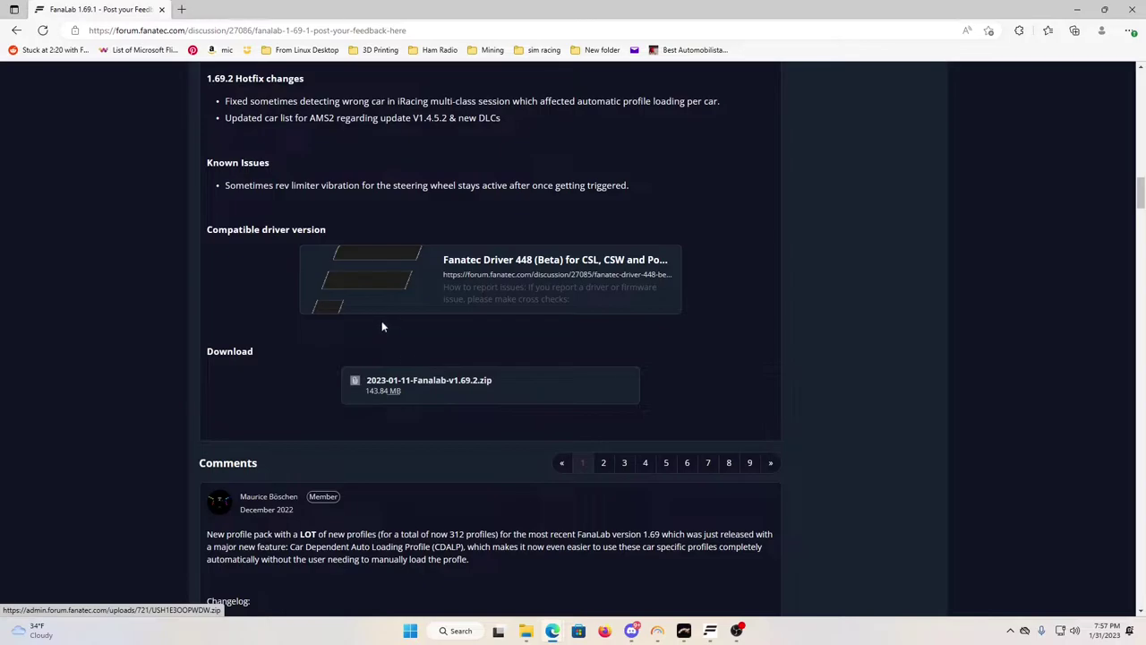
scroll(380, 322, "up", 5)
scroll(380, 329, "up", 15)
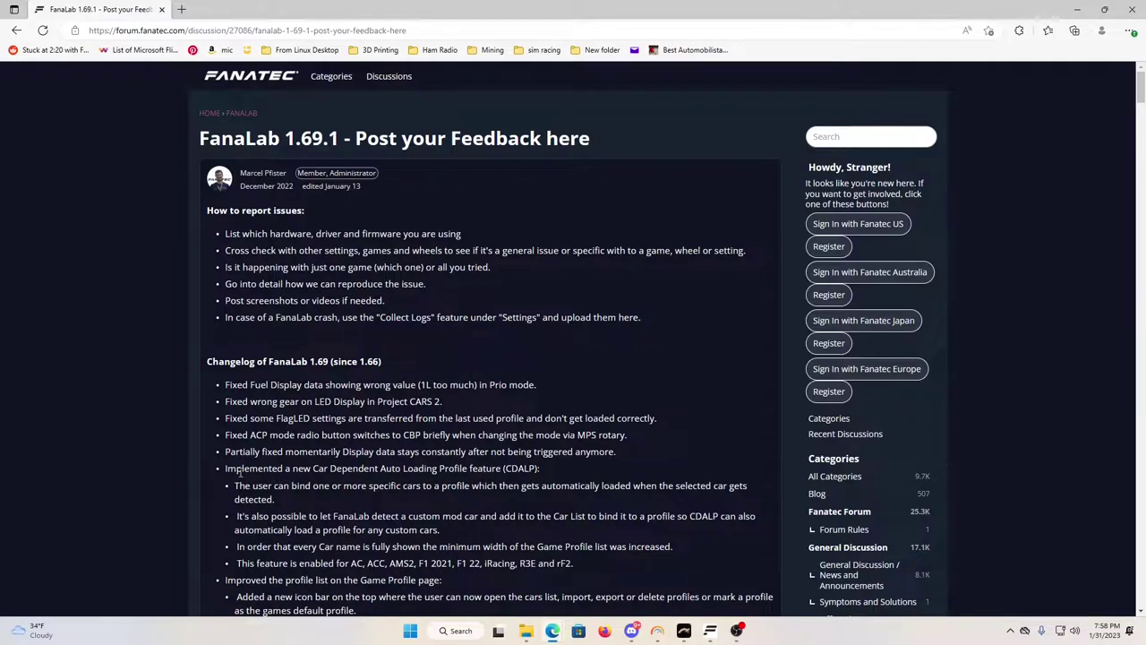
Highlight the 'Car Dependent Auto Loading Profile feature (CDALP)' changelog line, then skim the release notes and comments
left_click_drag(225, 469, 538, 469)
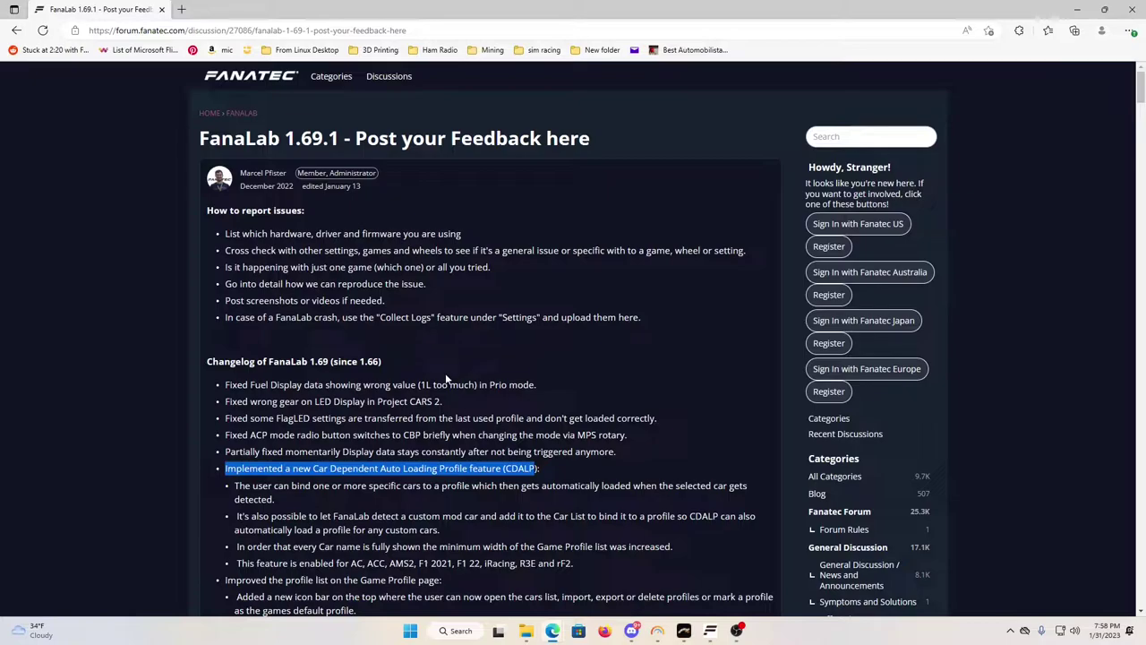
scroll(446, 378, "down", 8)
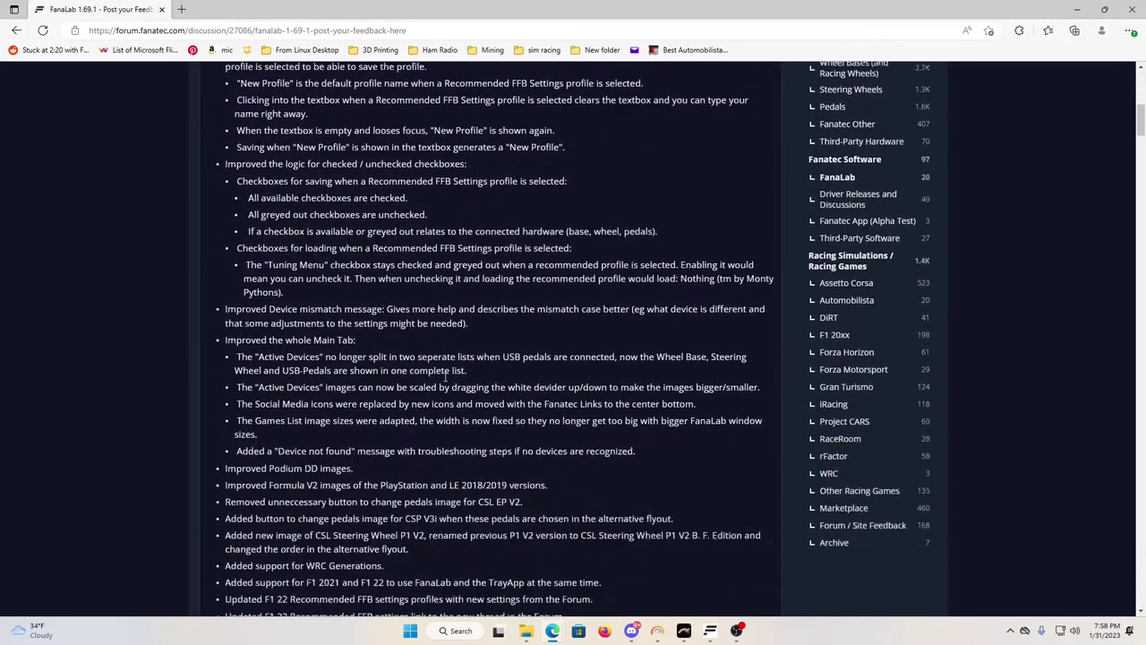
scroll(446, 378, "down", 10)
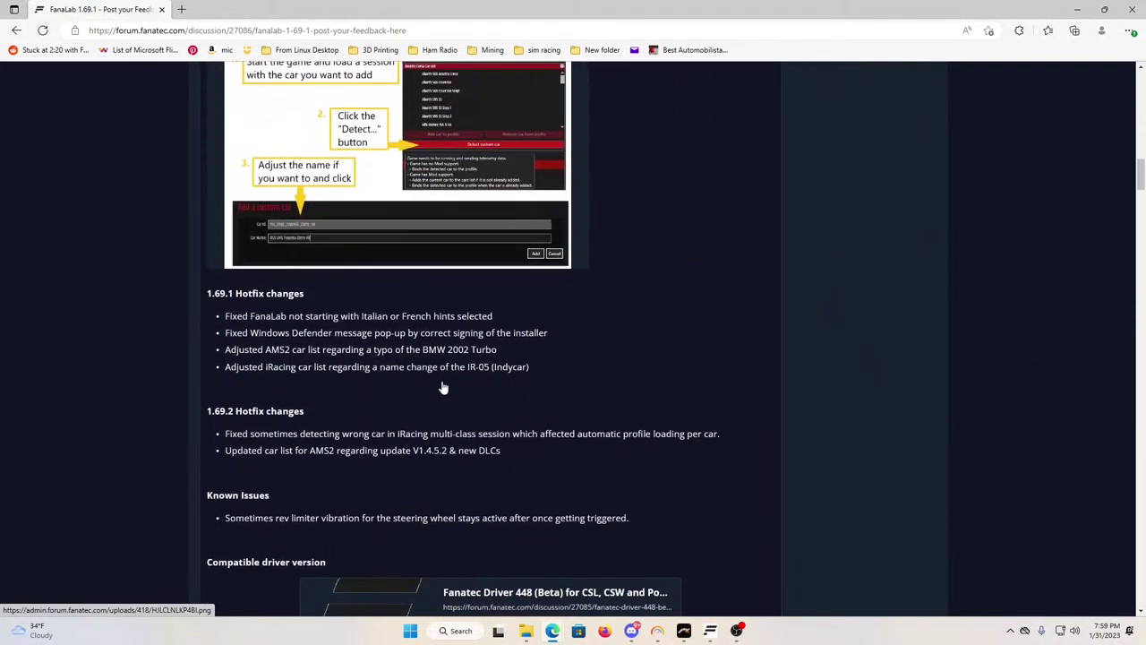
scroll(380, 353, "down", 5)
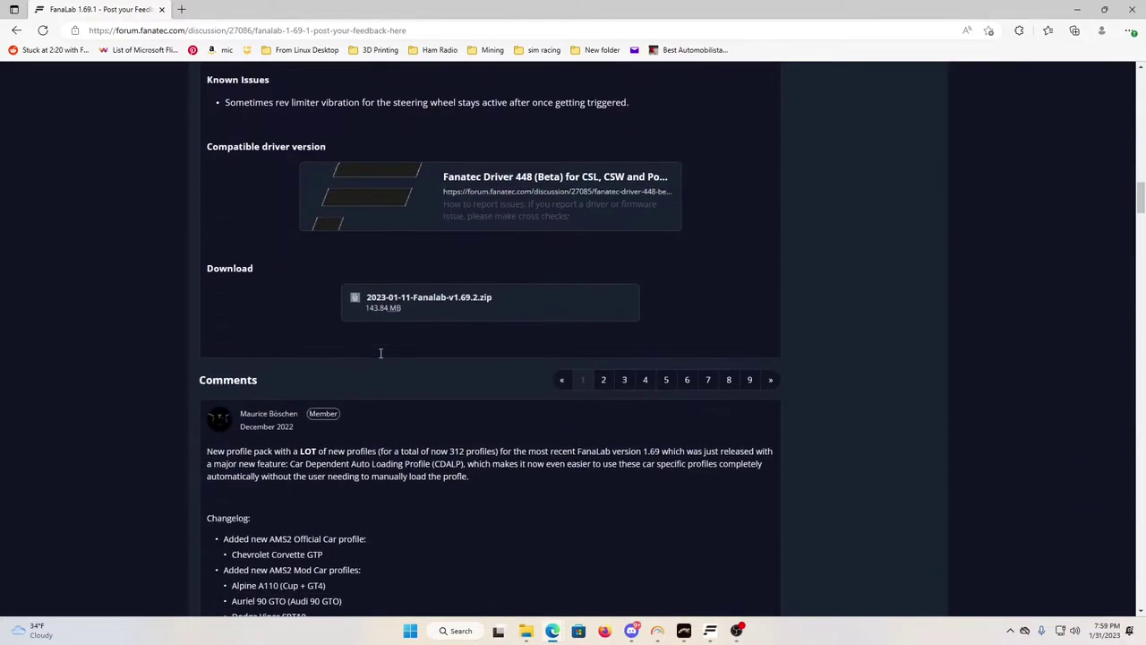
scroll(379, 357, "down", 4)
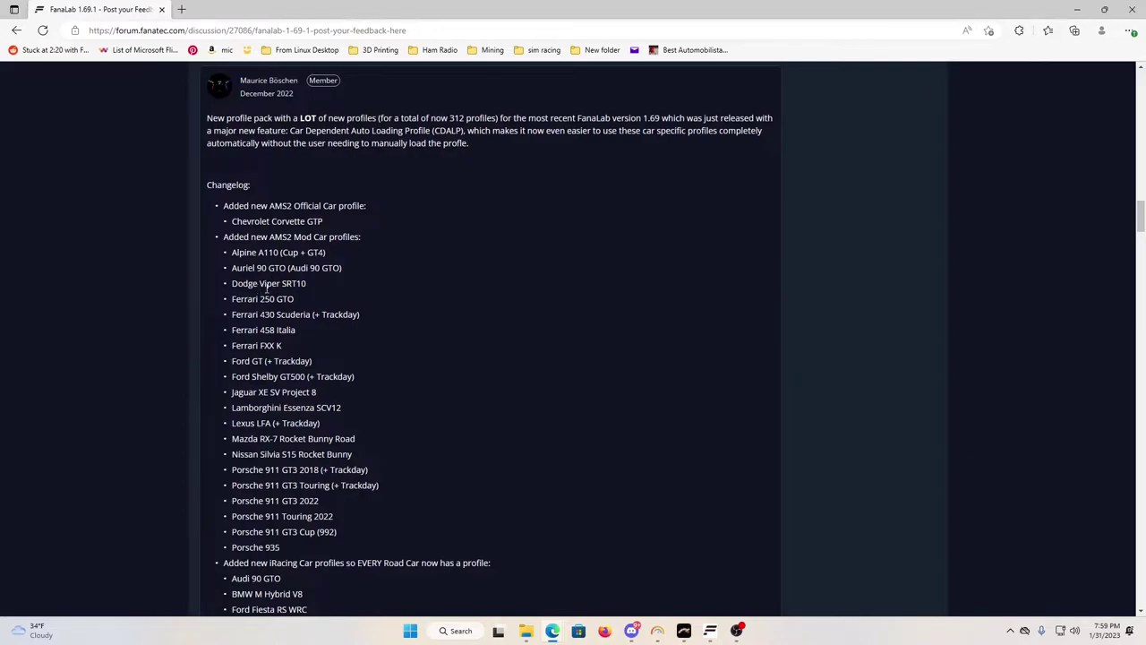
scroll(287, 403, "up", 3)
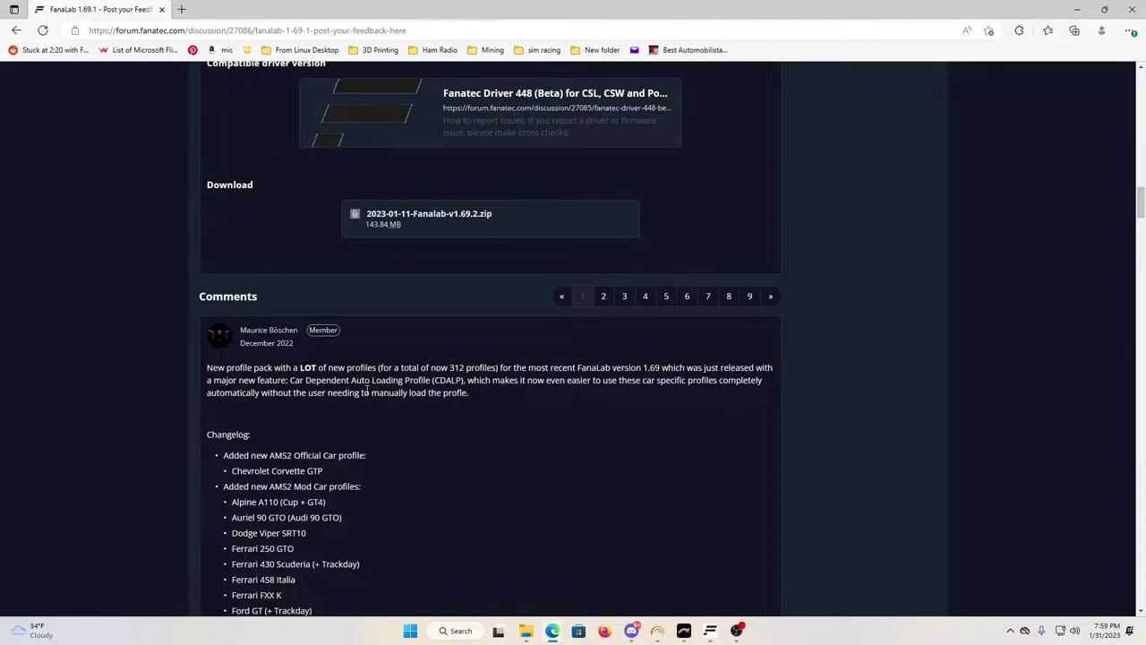
scroll(380, 425, "down", 10)
scroll(383, 427, "down", 15)
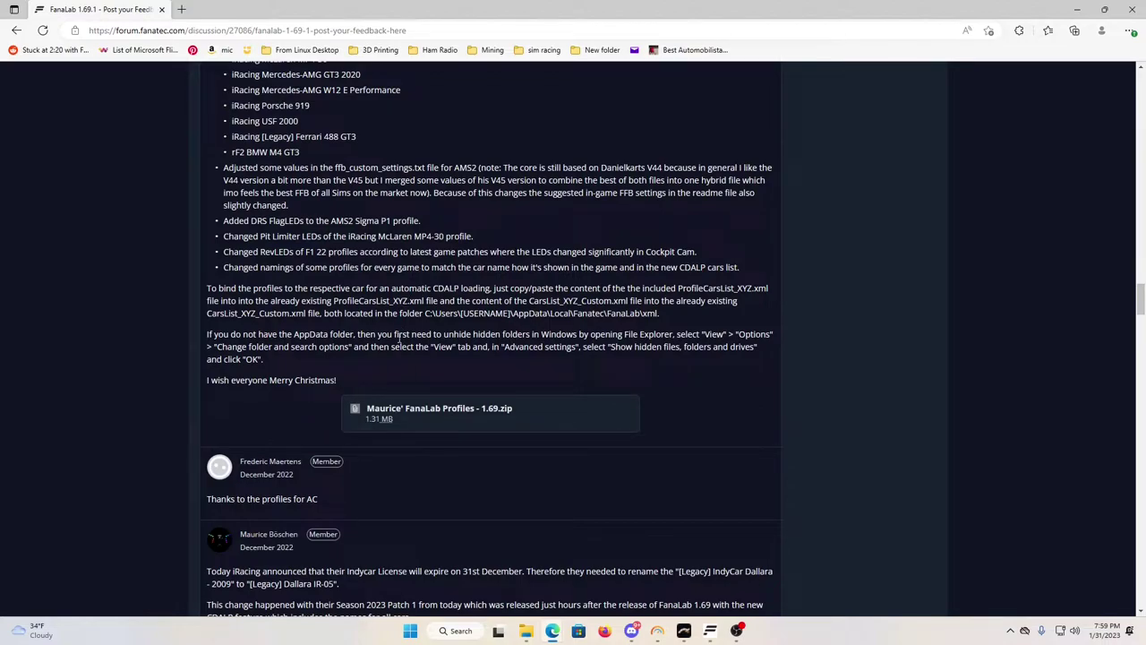
scroll(400, 334, "up", 5)
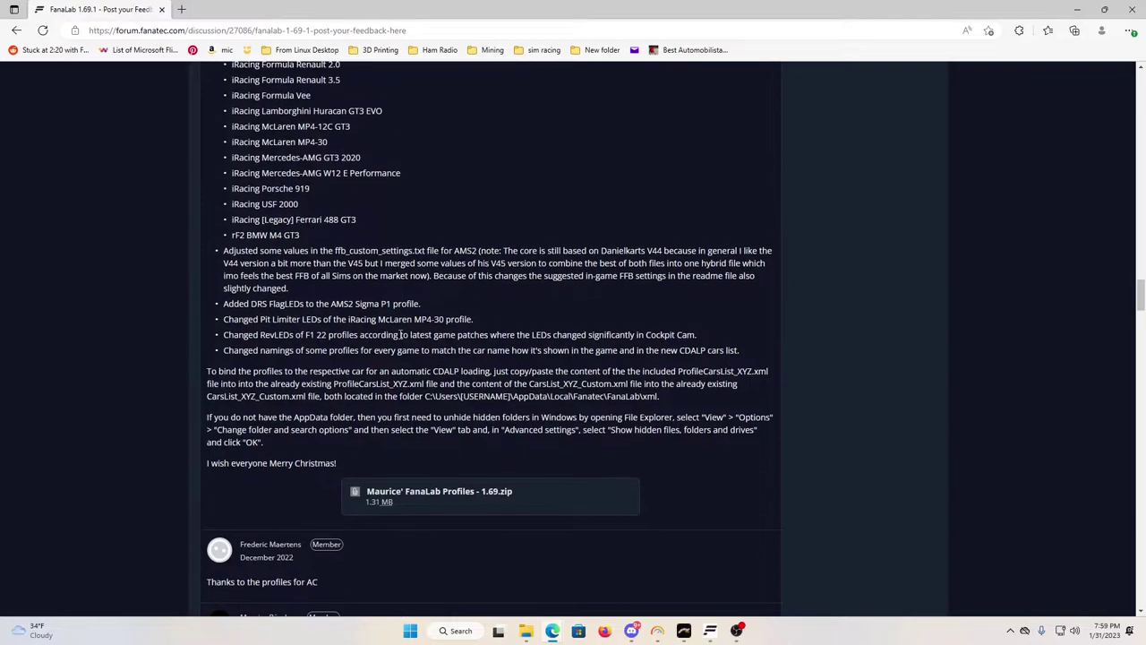
scroll(401, 334, "up", 10)
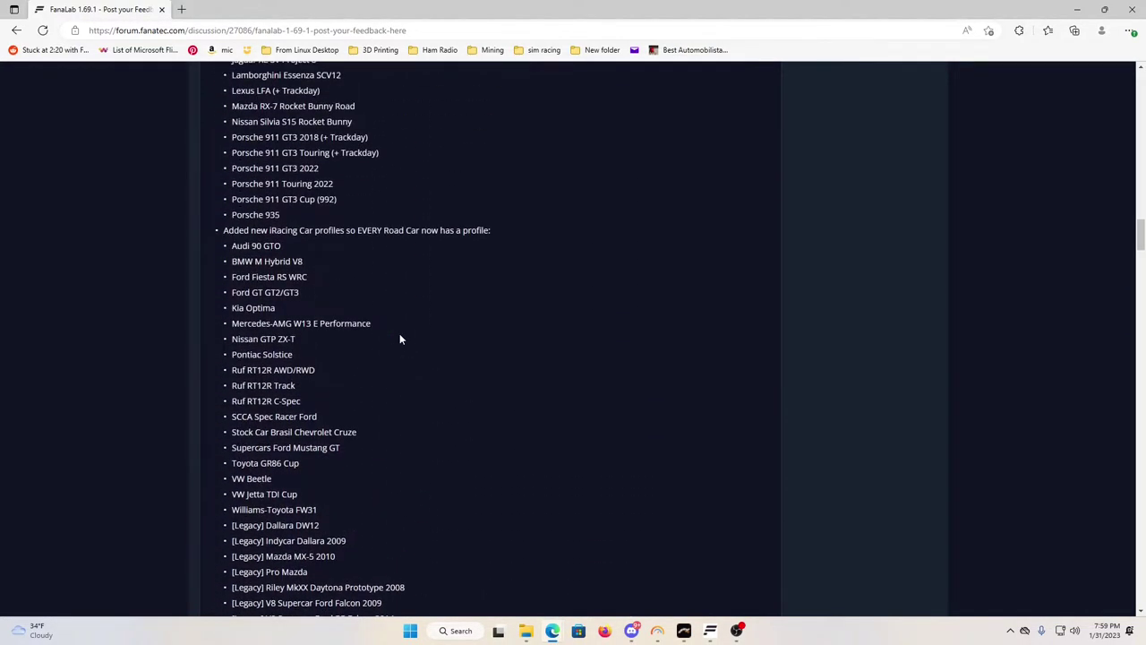
scroll(399, 338, "up", 9)
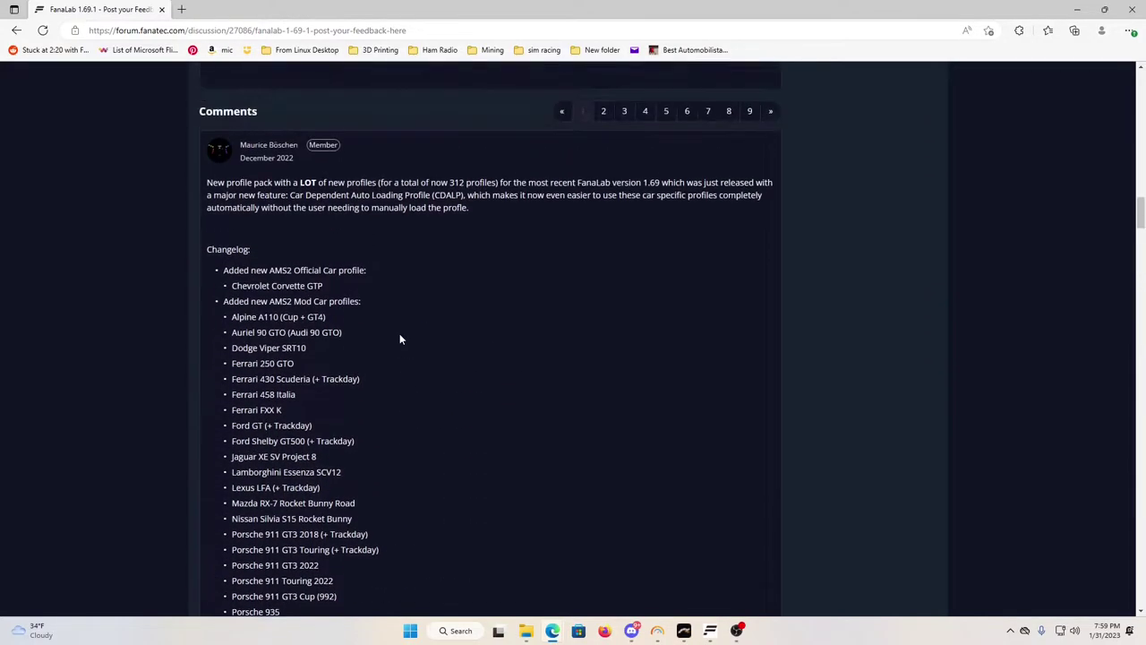
scroll(401, 340, "down", 3)
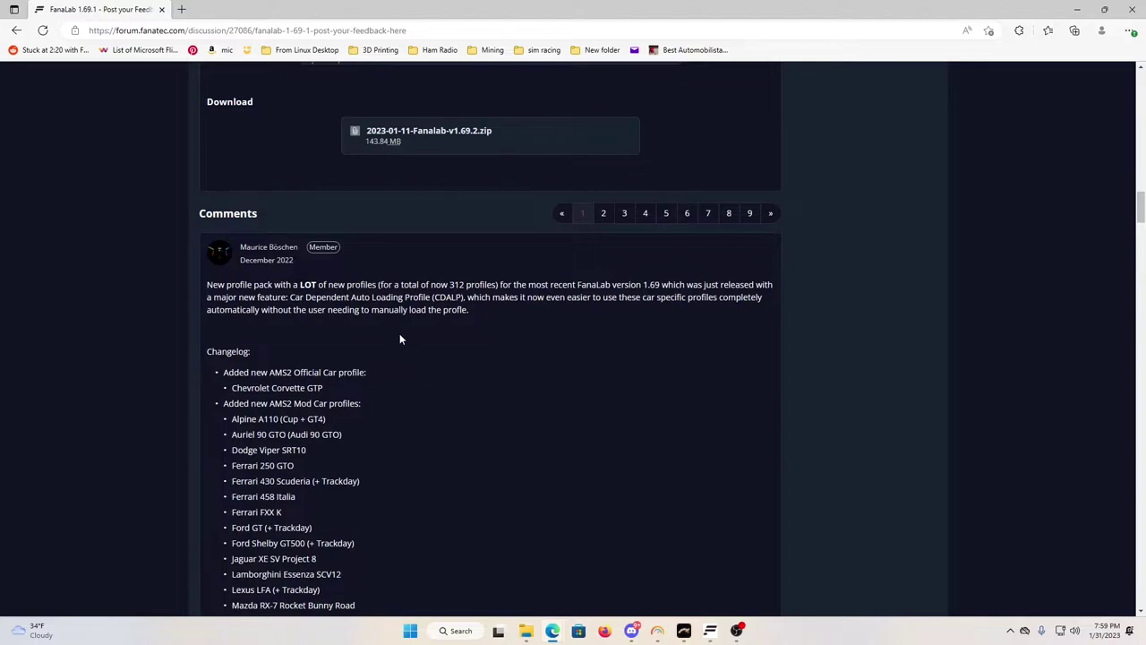
scroll(399, 339, "down", 1)
scroll(412, 349, "down", 3)
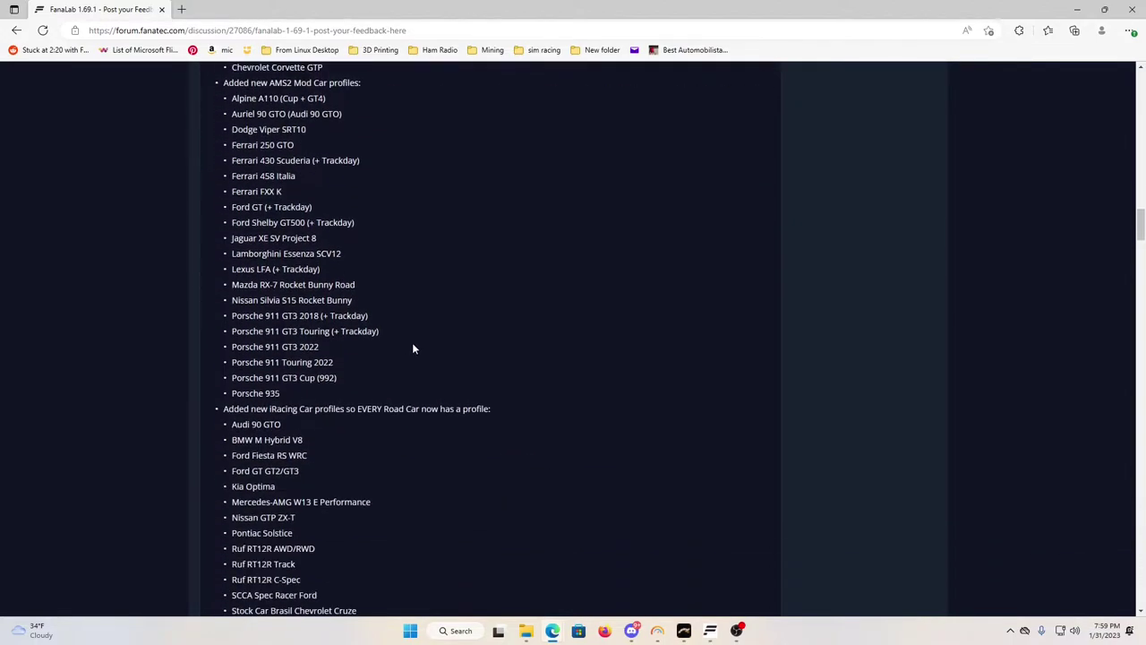
scroll(421, 381, "down", 3)
scroll(421, 381, "up", 10)
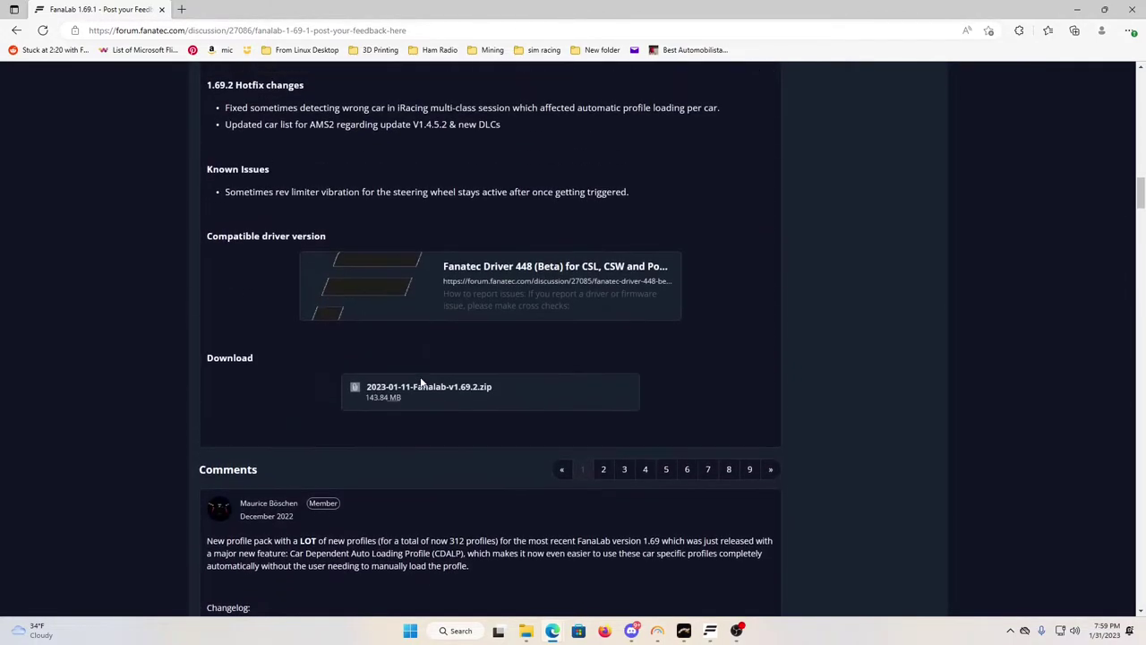
Scroll the post down to the Download box with 2023-01-11-Fanalab-v1.69.2.zip
scroll(421, 381, "up", 20)
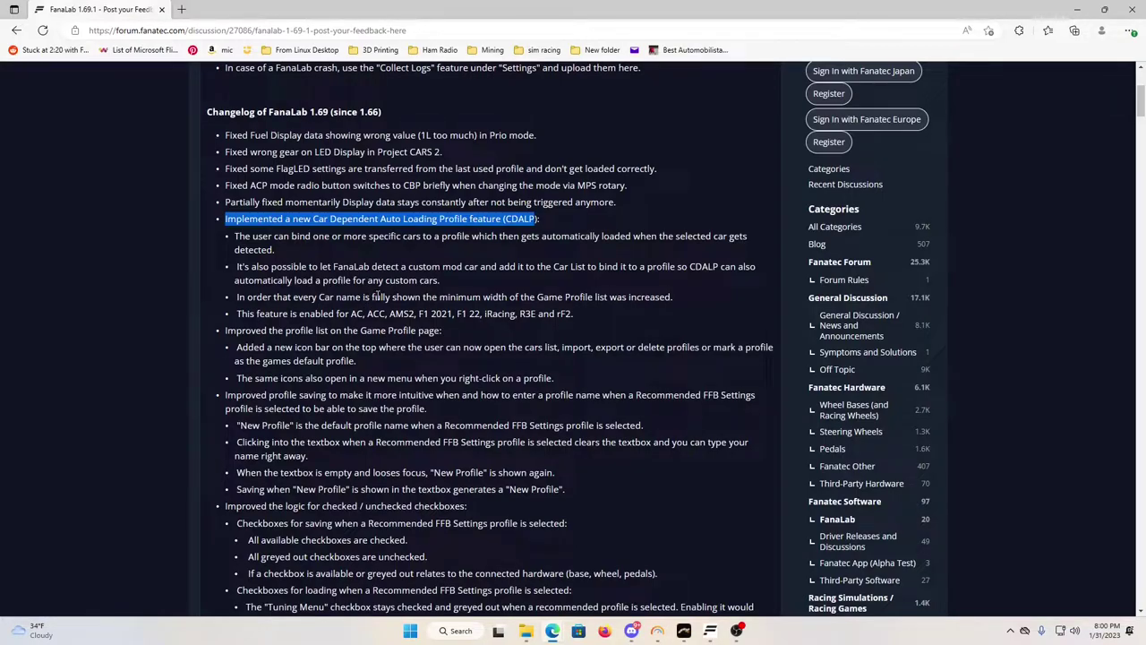
scroll(385, 313, "down", 15)
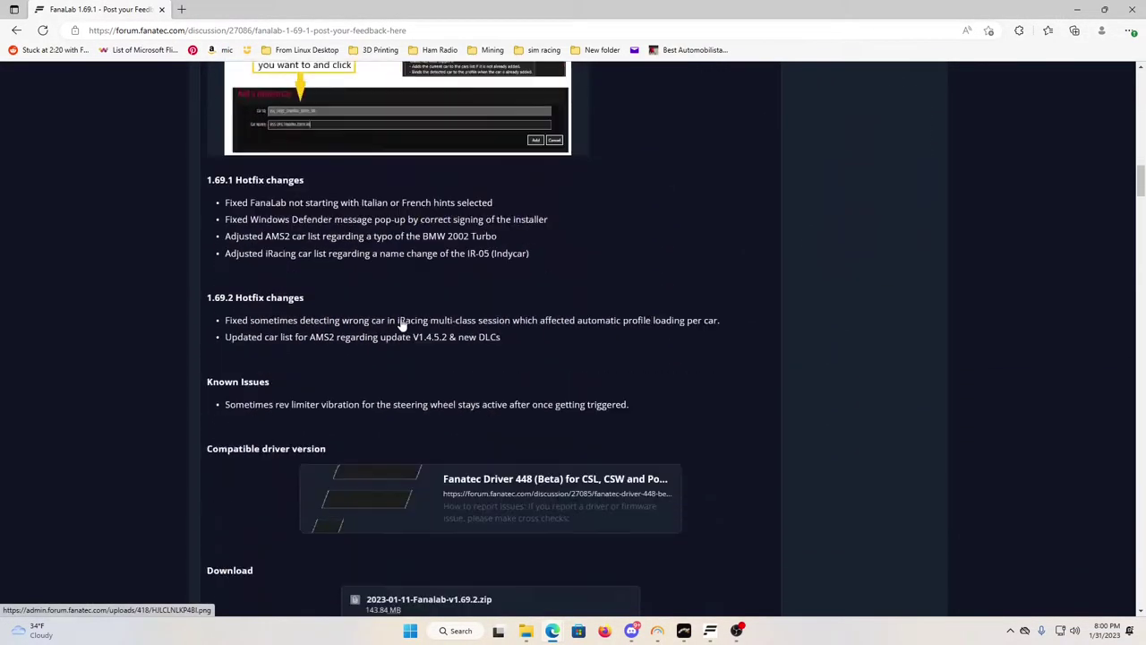
scroll(402, 324, "down", 4)
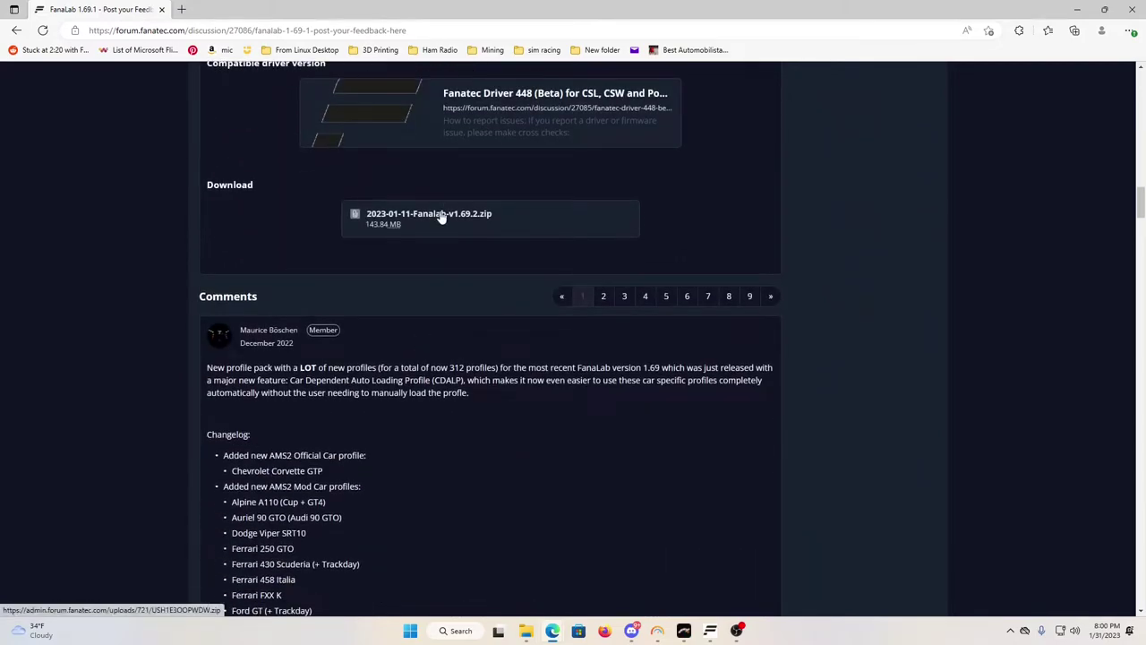
Save the v1.69.2 zip into the fanatec folder, extract all, and reposition the extracted-files window
left_click(442, 218)
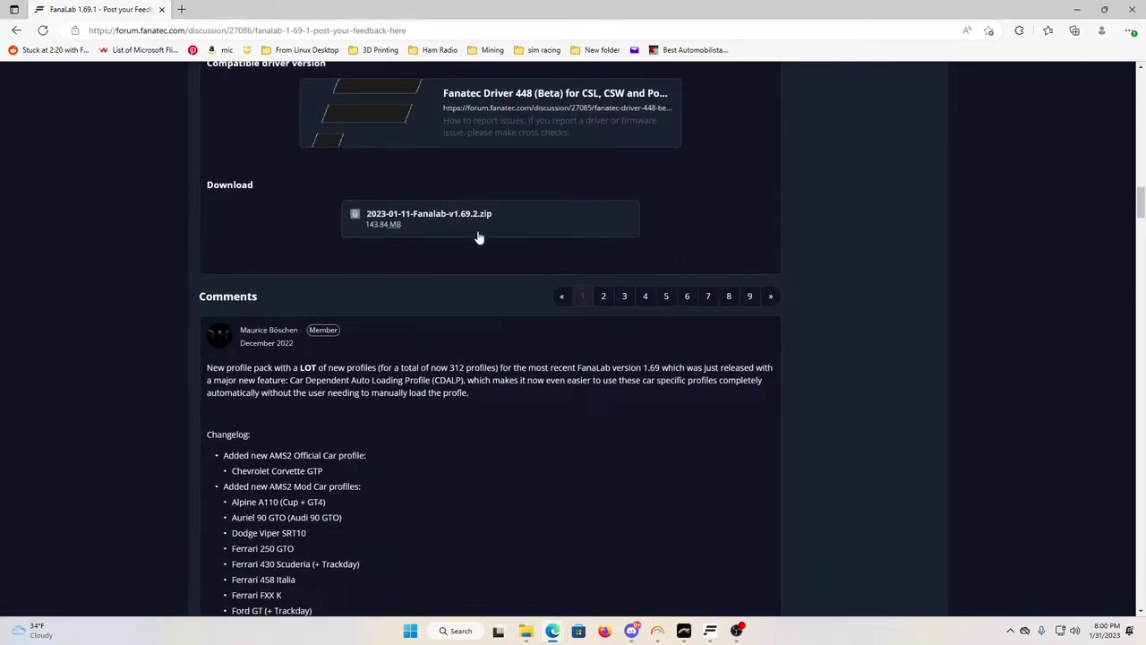
left_click(994, 93)
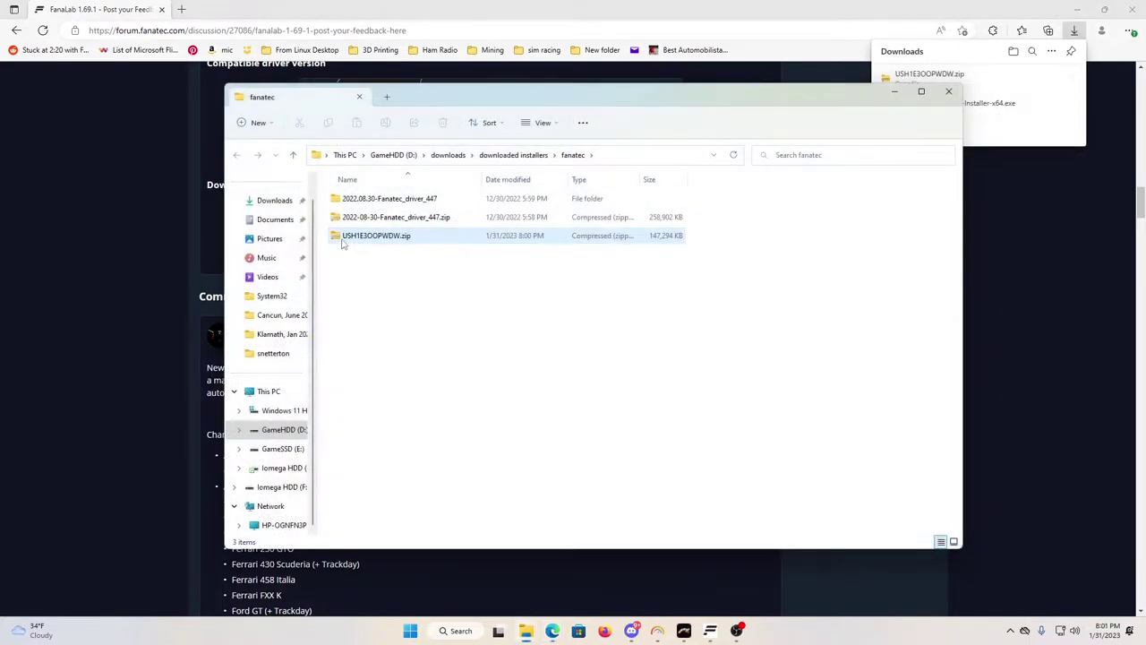
right_click(344, 240)
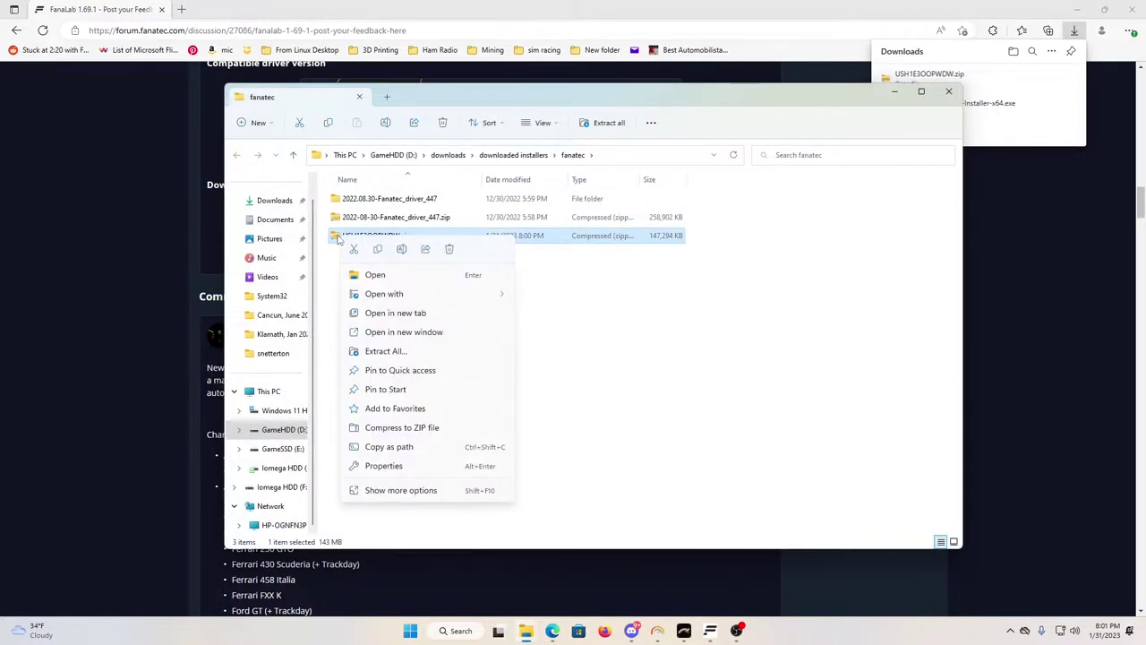
left_click(401, 490)
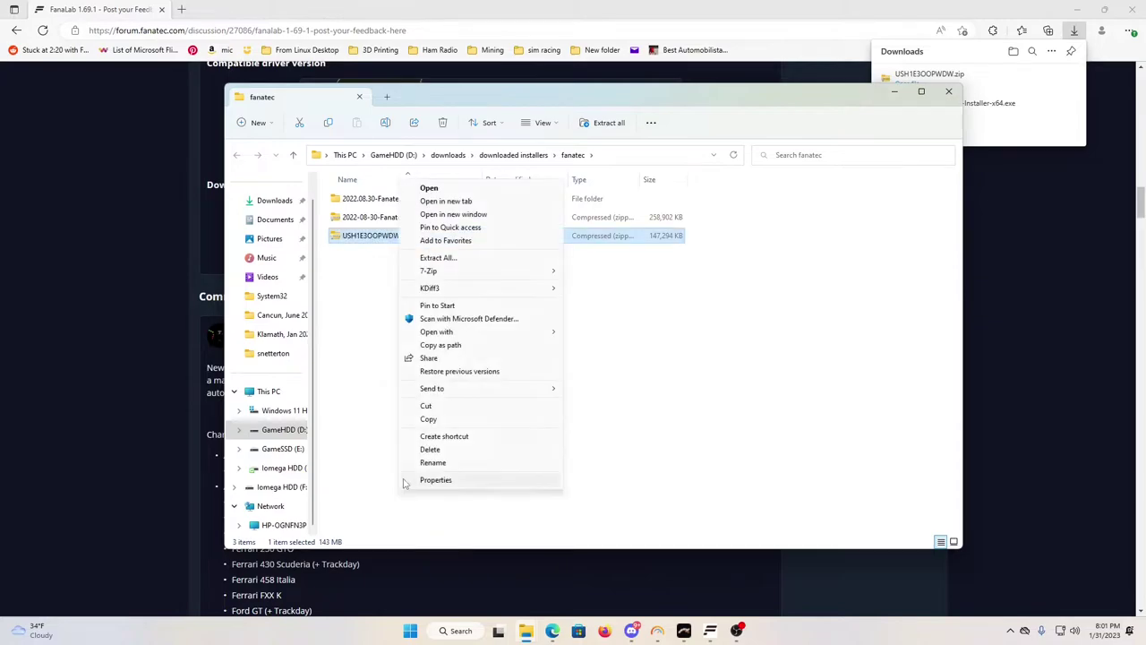
left_click(449, 258)
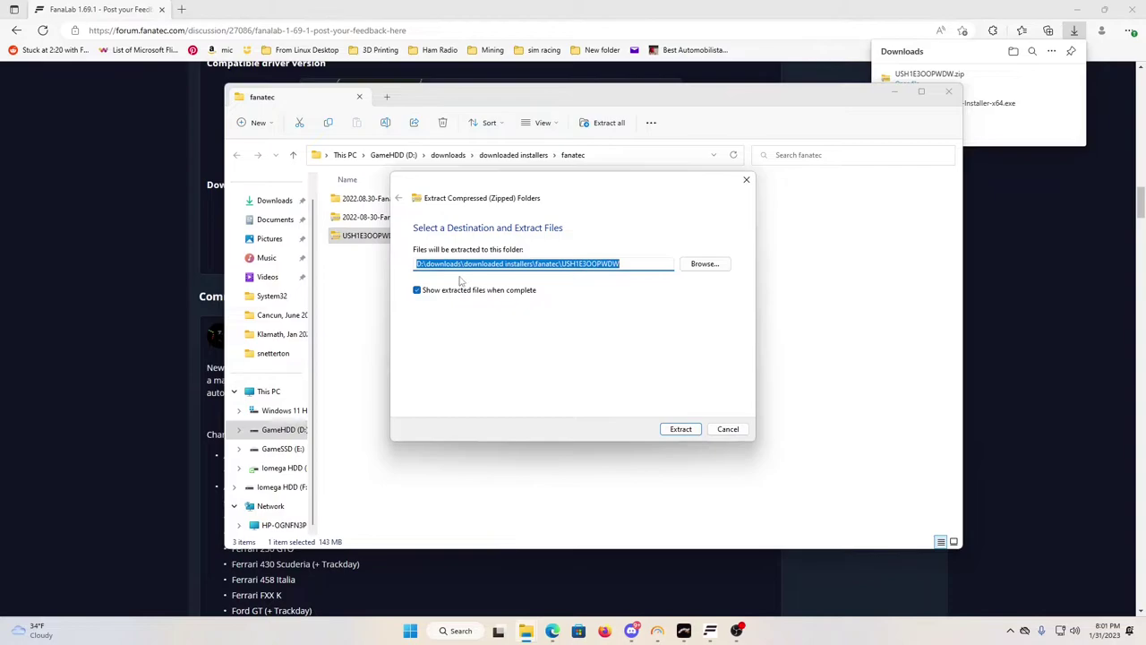
left_click(680, 429)
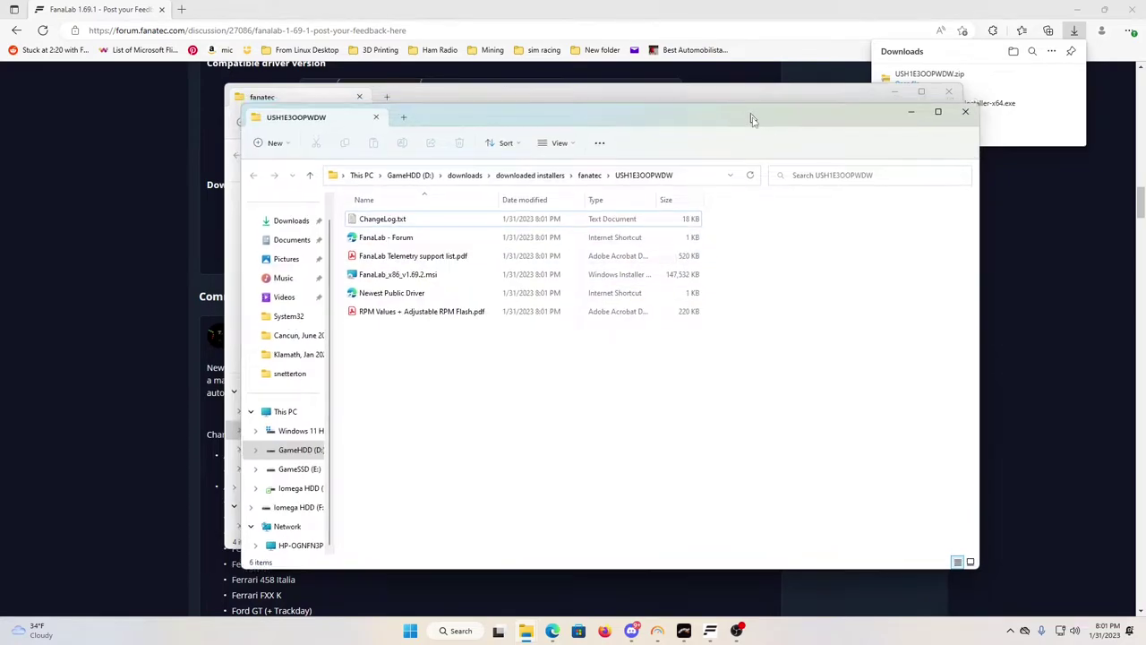
left_click_drag(754, 123, 889, 310)
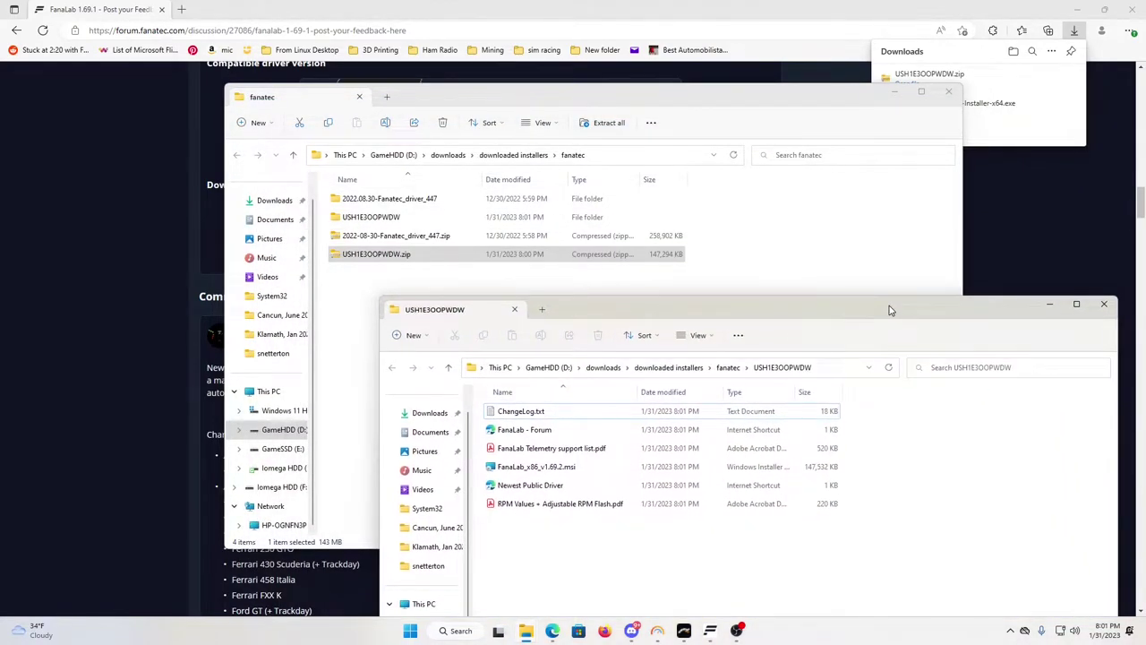
left_click_drag(706, 310, 535, 100)
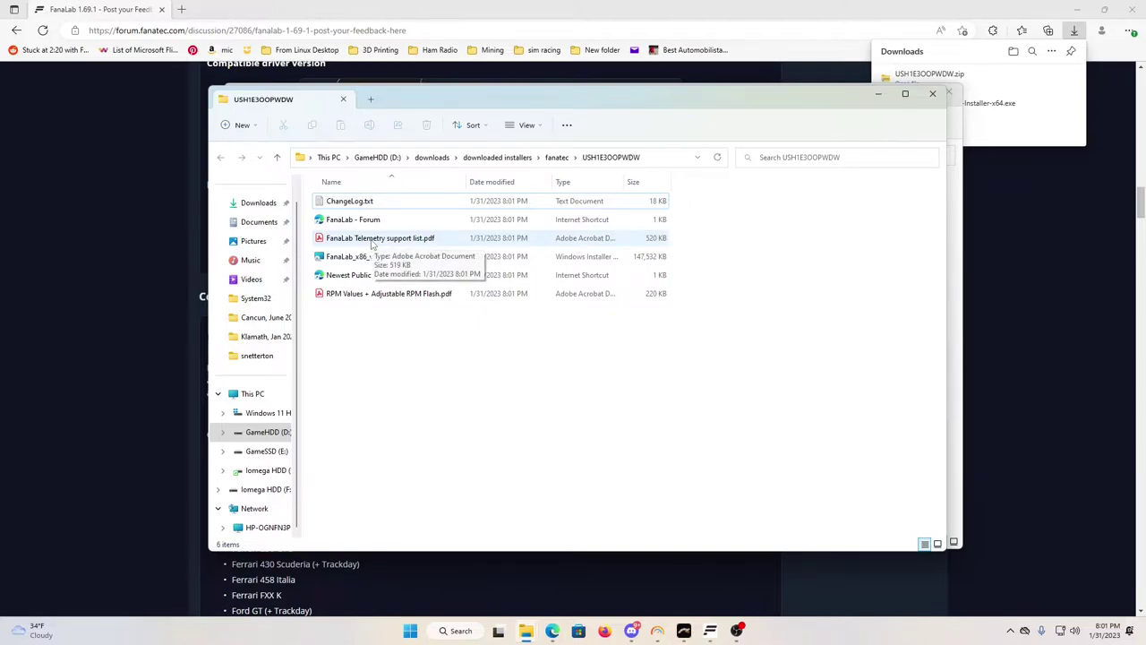
Open the FanaLab Telemetry support list PDF in Acrobat Reader, skim it, and minimize Acrobat
double_click(372, 240)
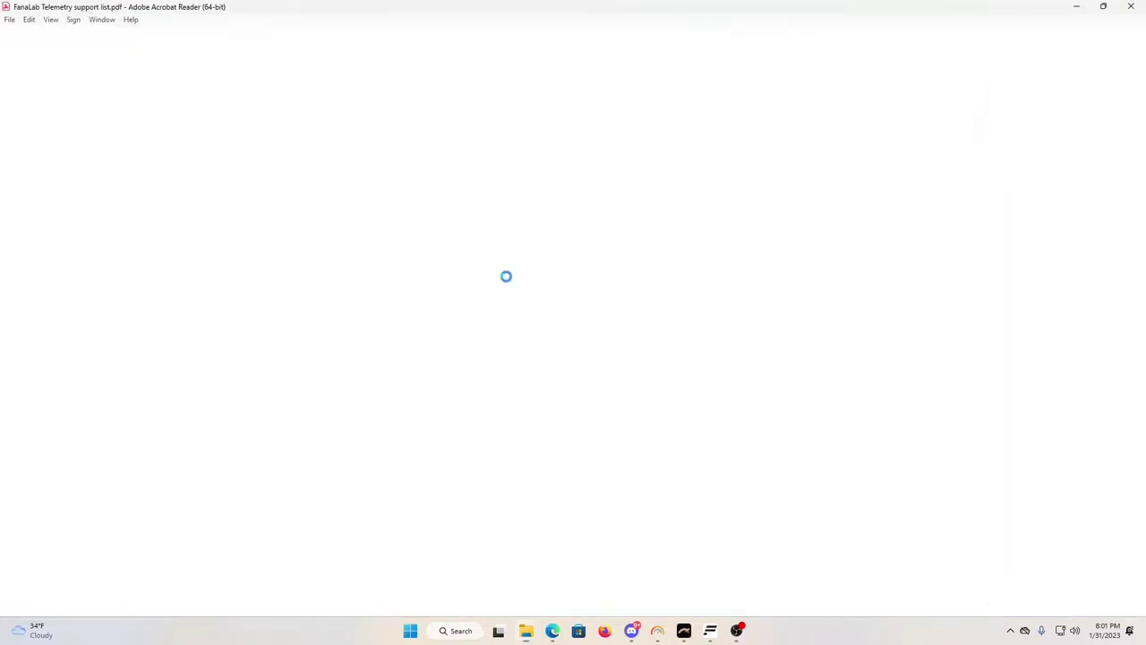
scroll(543, 221, "down", 3)
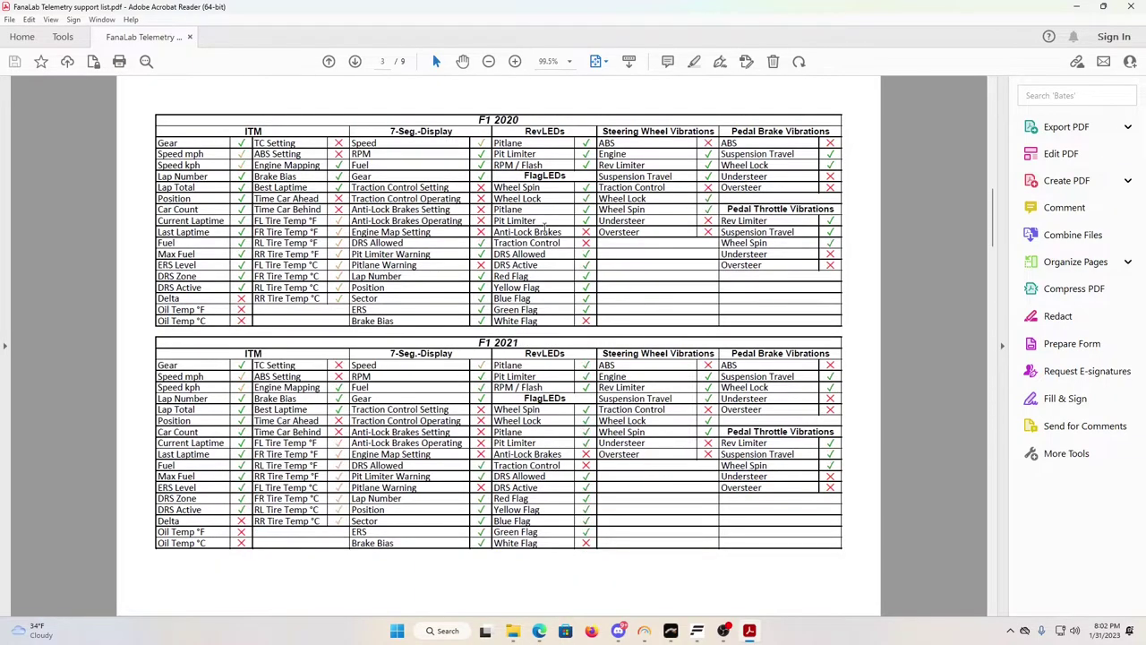
left_click(1078, 8)
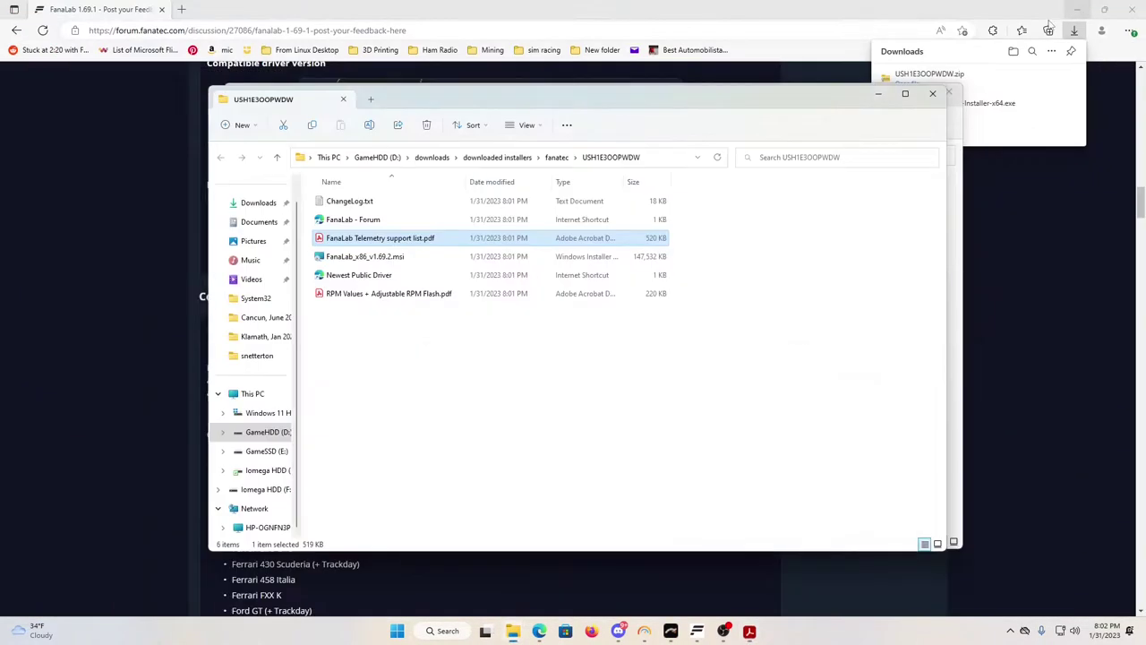
Open RPM Values + Adjustable RPM Flash.pdf, skim it, and minimize Acrobat
double_click(374, 294)
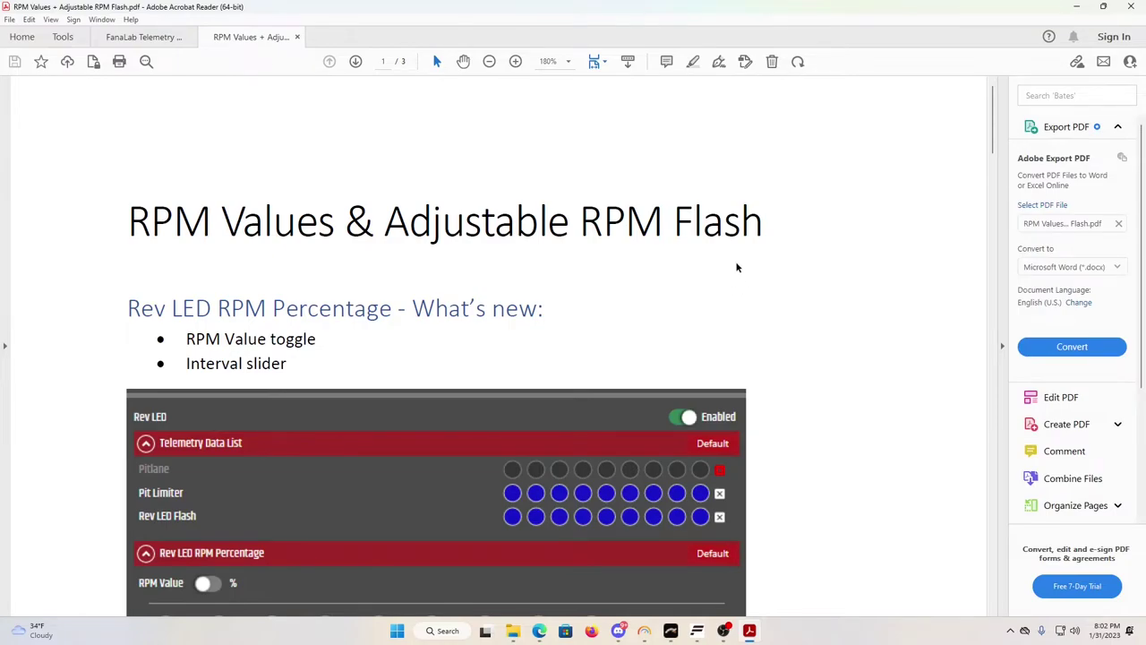
scroll(738, 267, "down", 3)
scroll(754, 264, "up", 3)
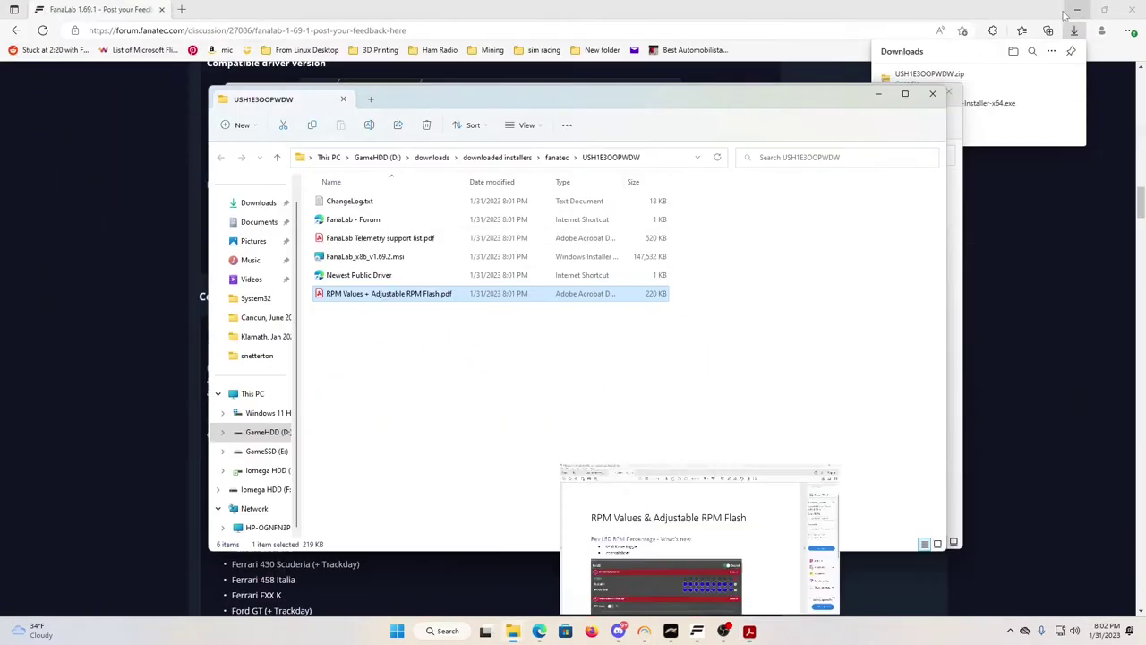
left_click(1076, 6)
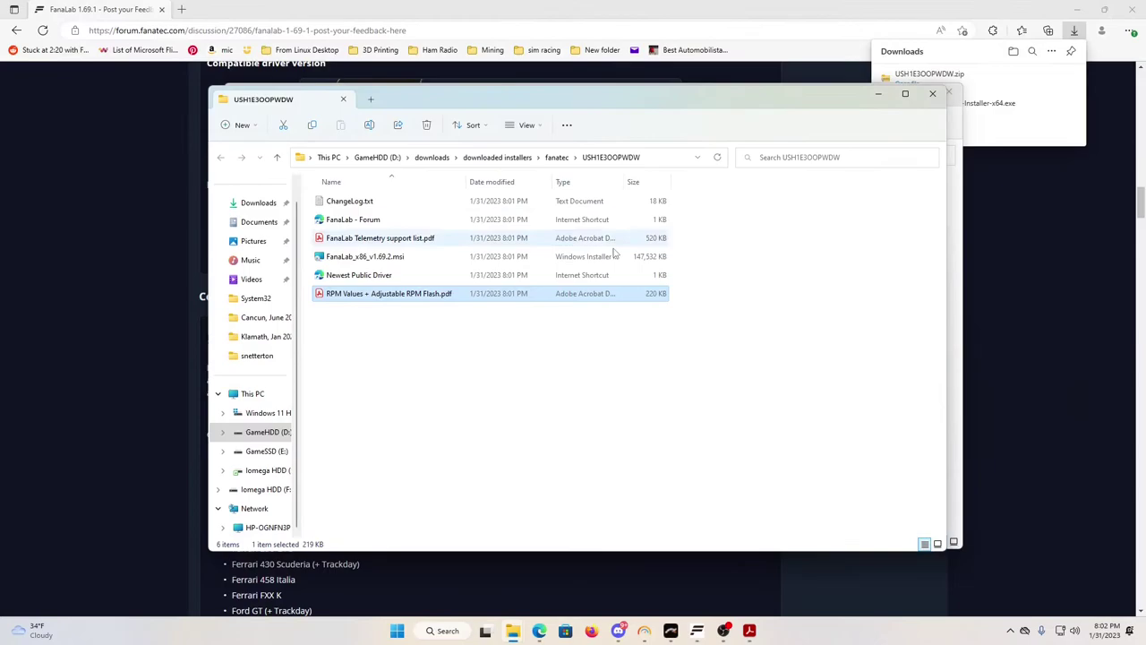
Install FanaLab from FanaLab_x86_v1.69.2.msi with Run FanaLab at Windows Startup enabled
double_click(347, 258)
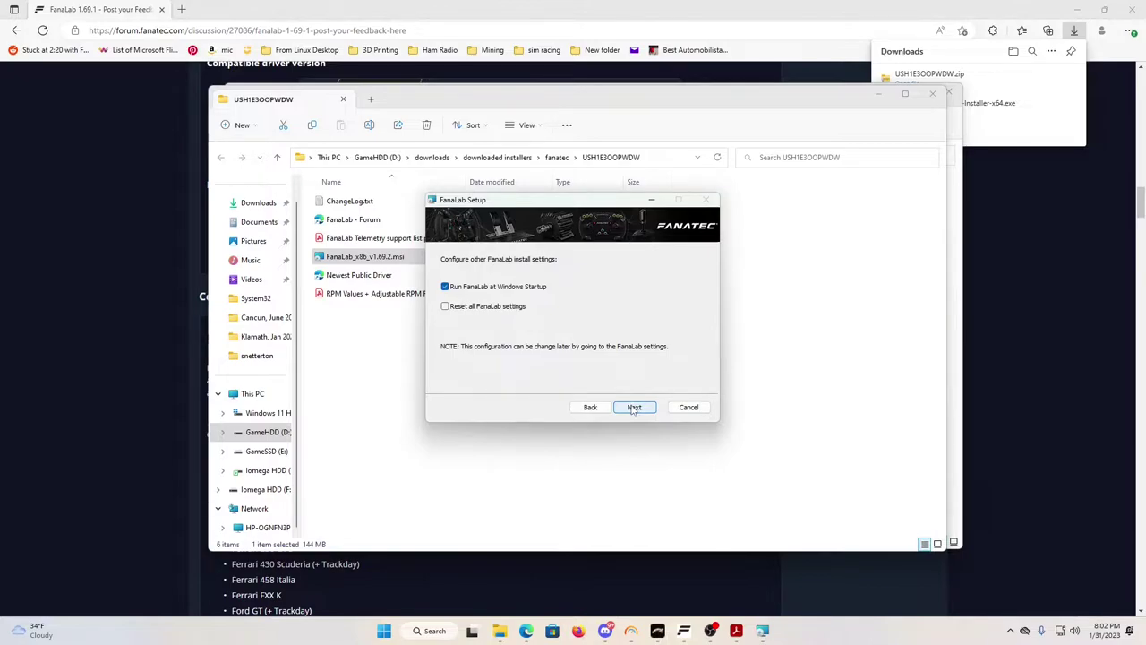
left_click(634, 408)
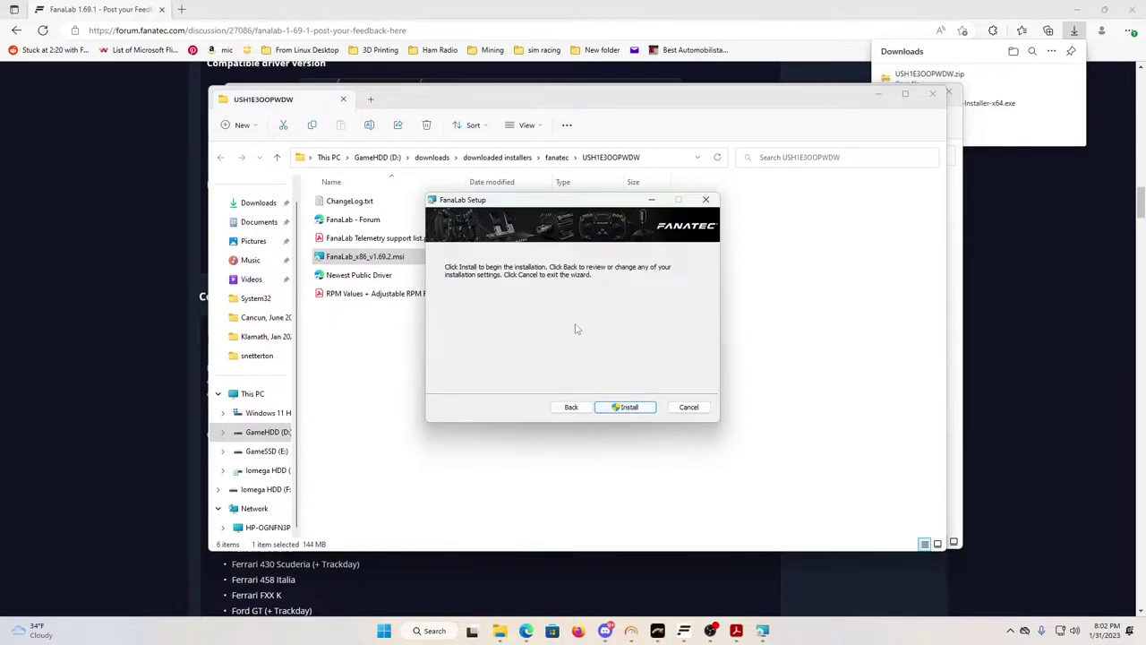
key("Return")
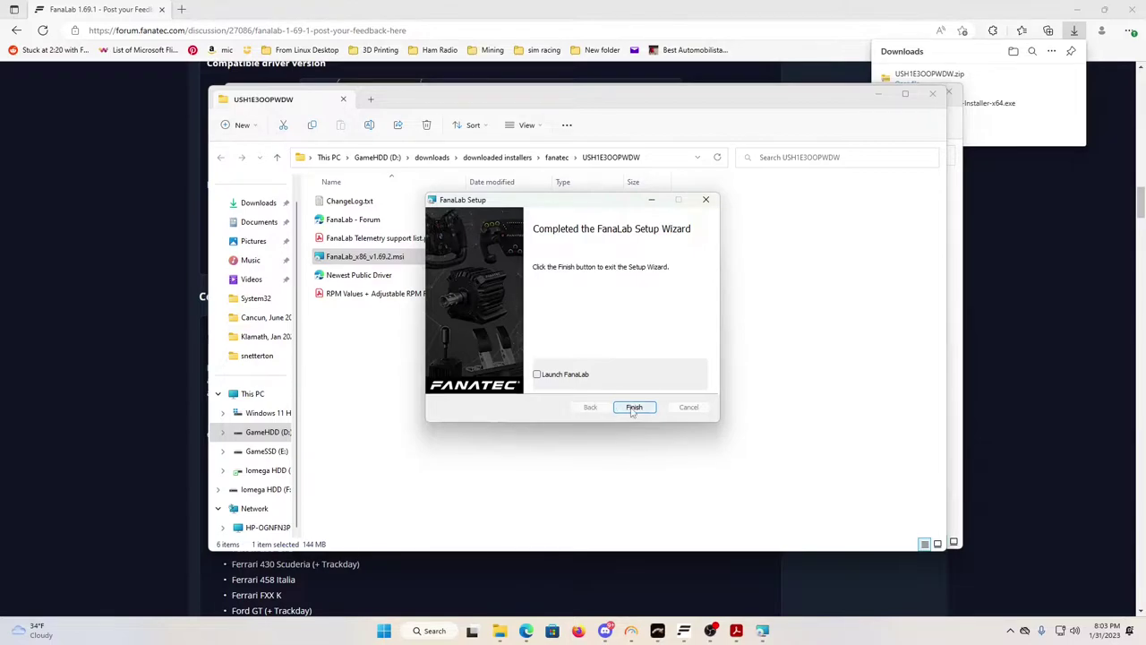
left_click(633, 407)
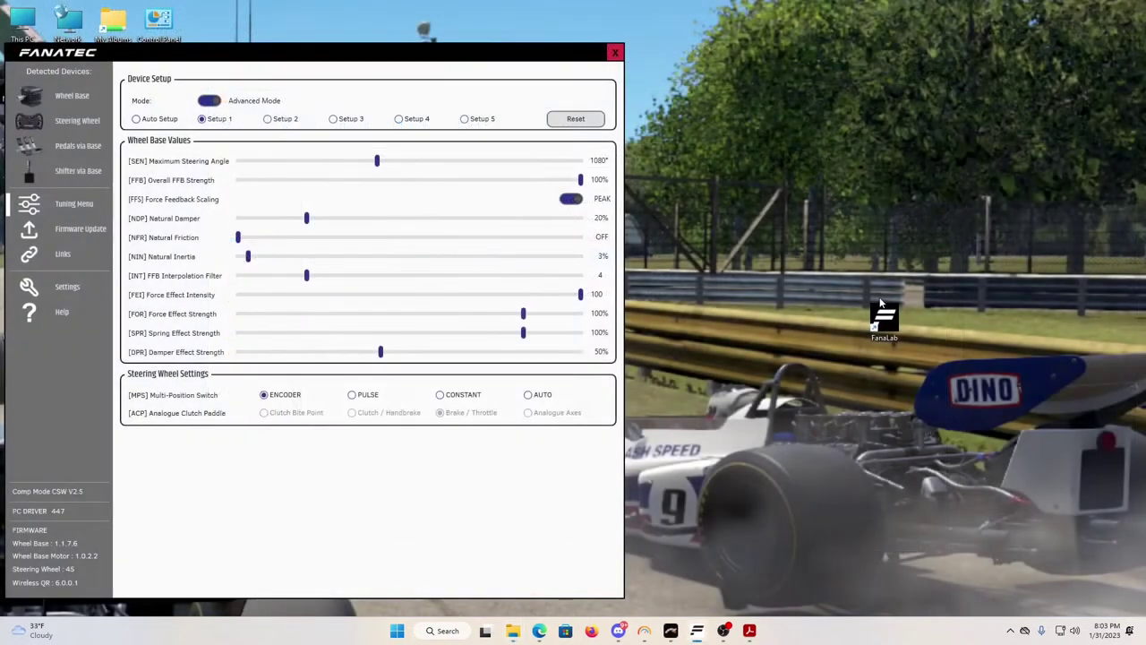
Launch FanaLab 1.69.2 from its desktop shortcut and maximize the window
left_click_drag(880, 304, 693, 309)
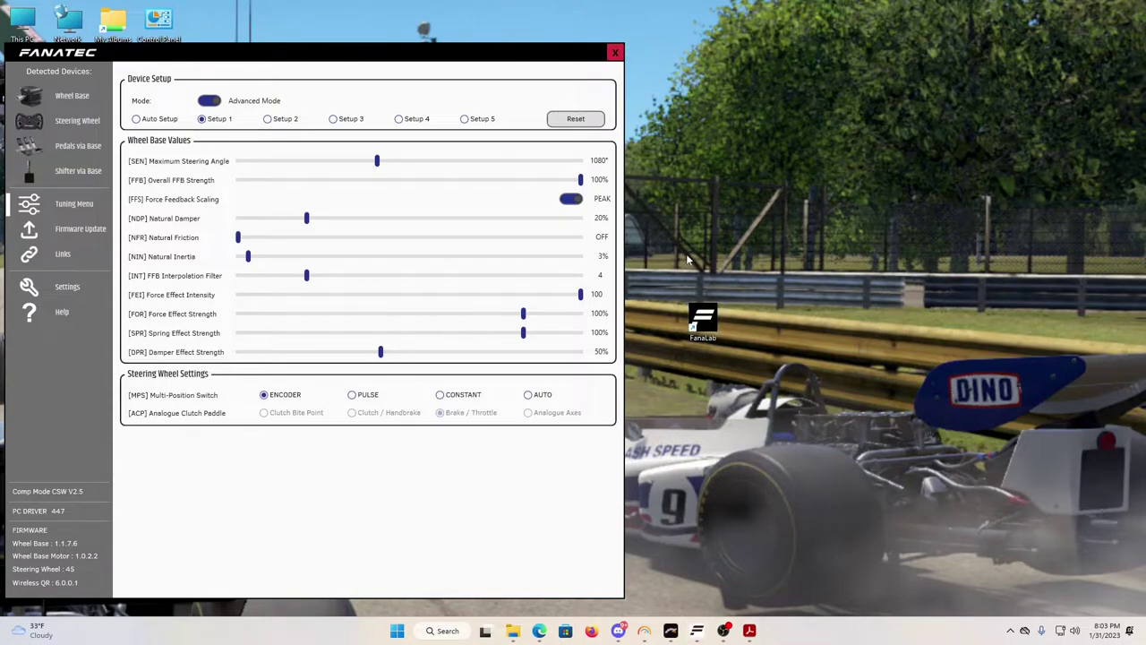
double_click(704, 321)
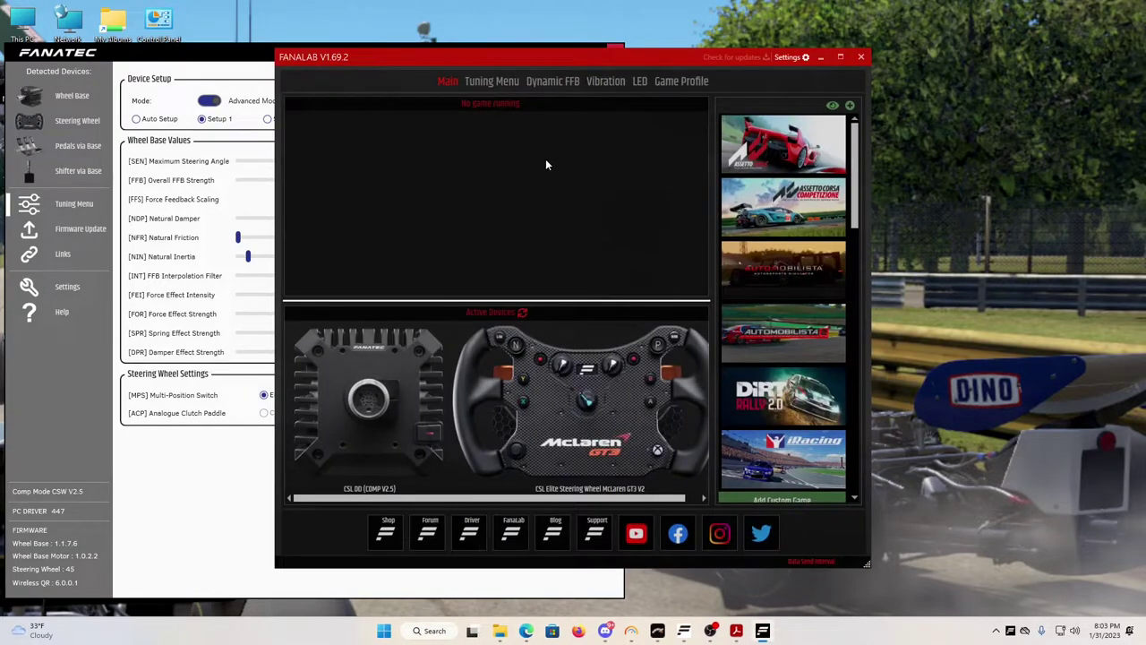
left_click(840, 57)
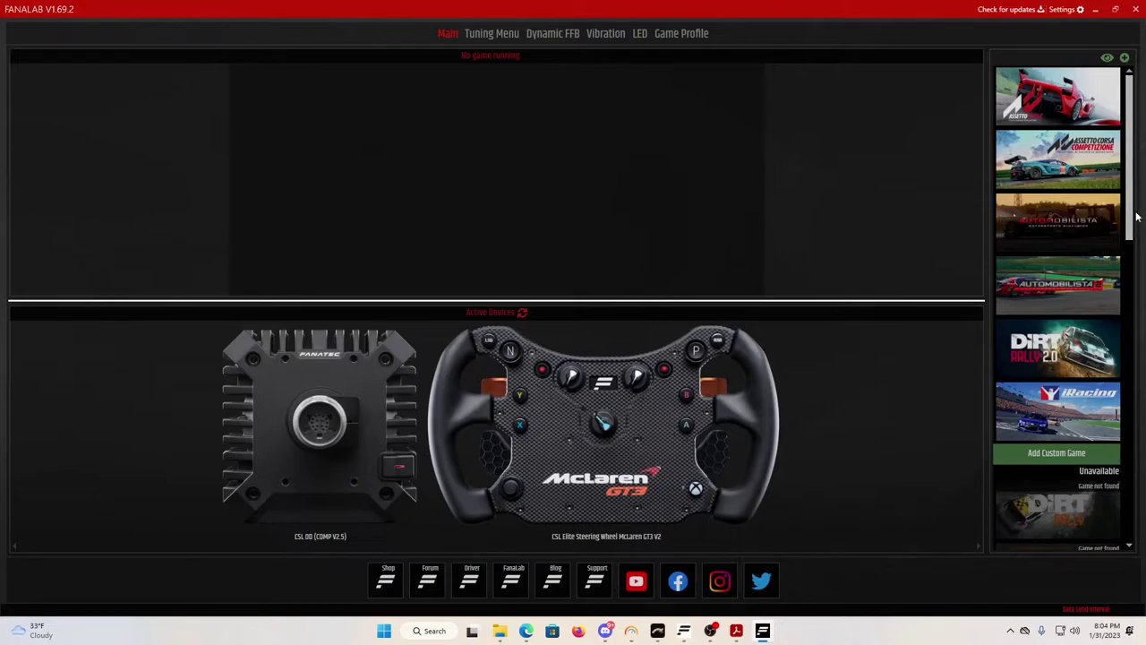
left_click_drag(1131, 211, 1143, 184)
scroll(1136, 204, "down", 1)
left_click(1050, 196)
mouse_move(1063, 161)
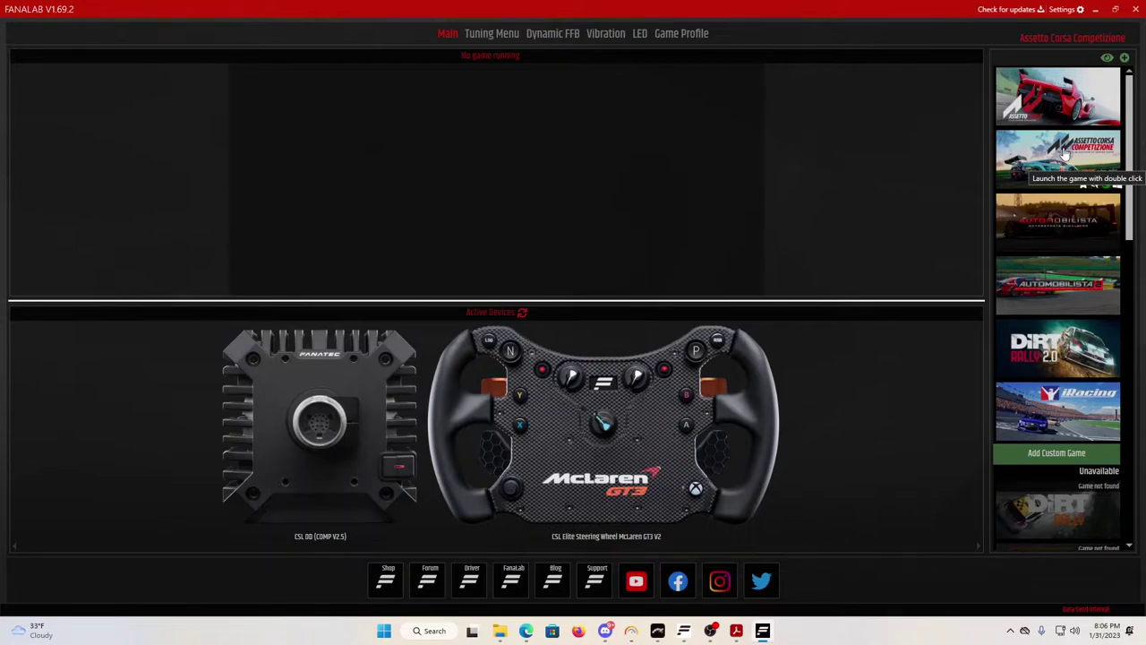
mouse_move(1056, 211)
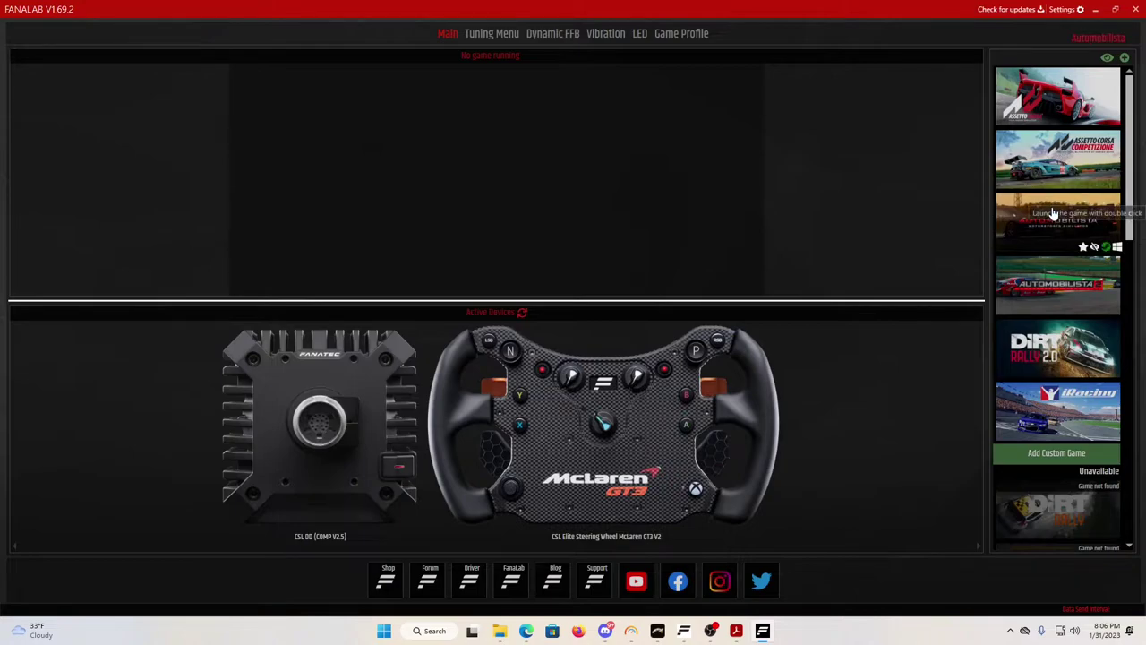
mouse_move(1047, 104)
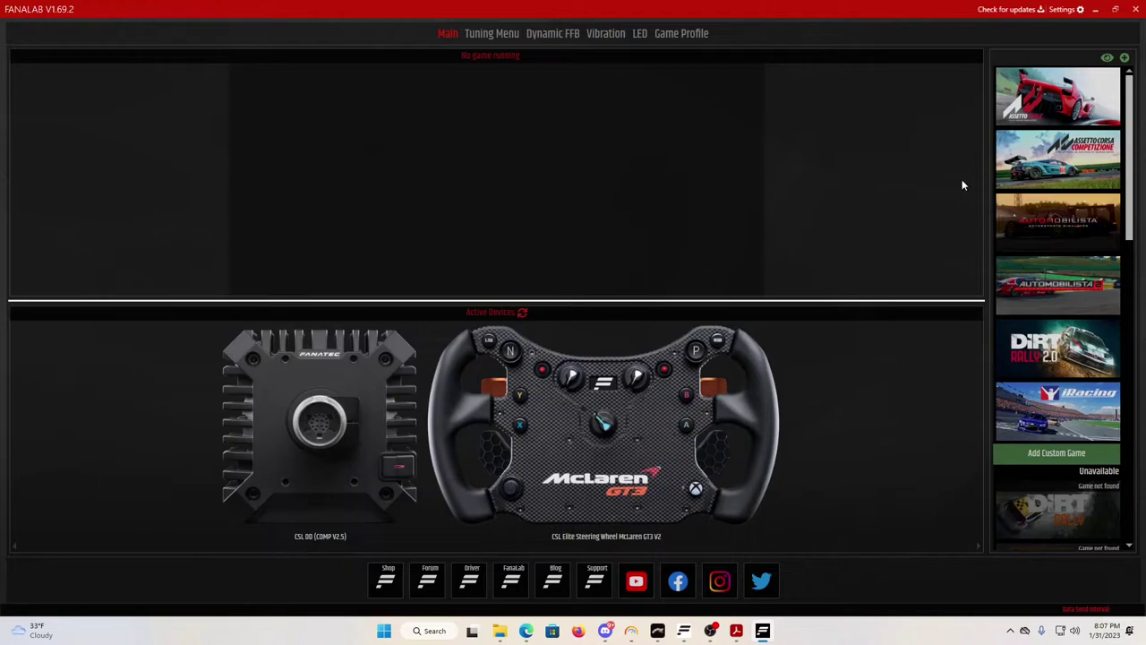
Show FanaLab's Tuning Menu and place the Fanatec Control Panel beside it to compare setups
left_click(494, 33)
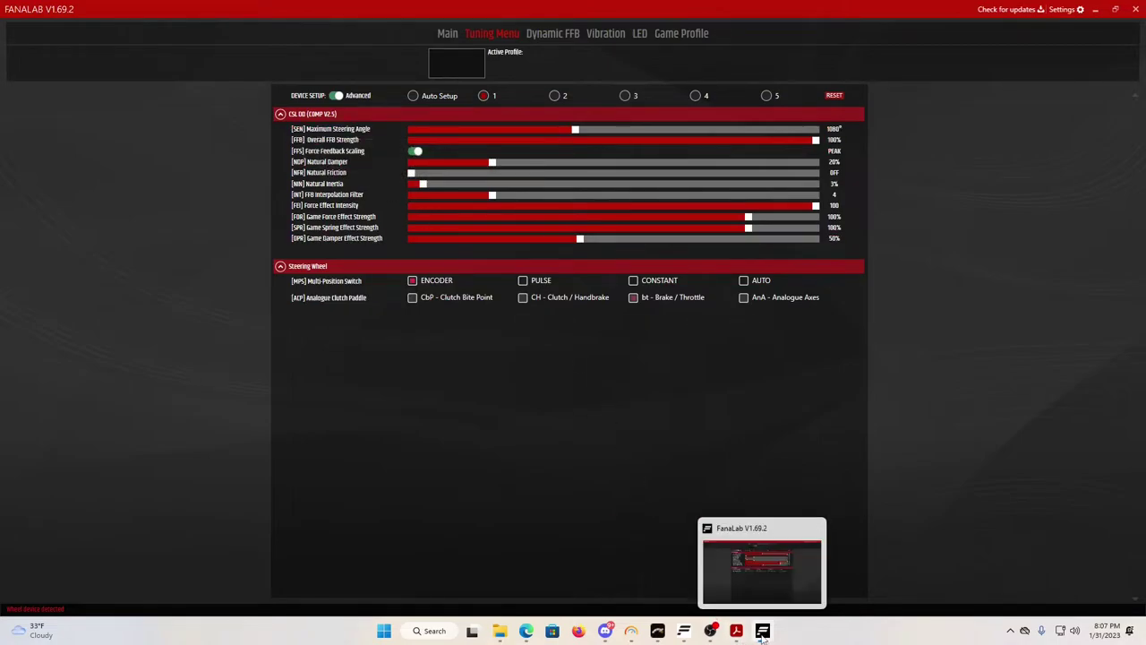
left_click(685, 632)
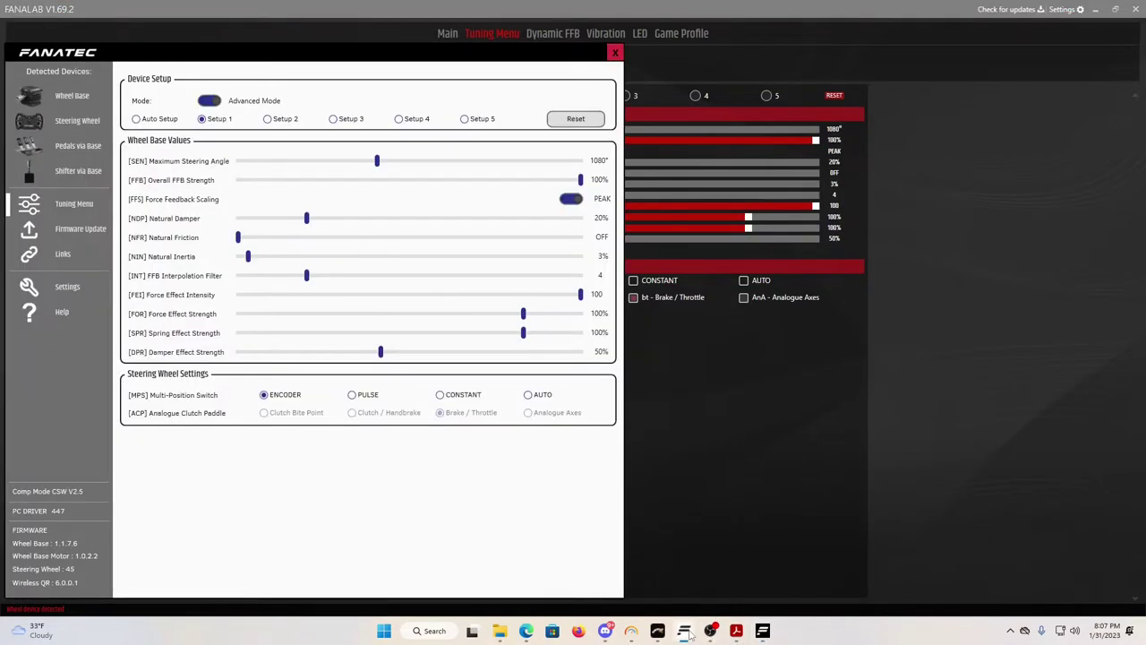
left_click_drag(514, 60, 771, 305)
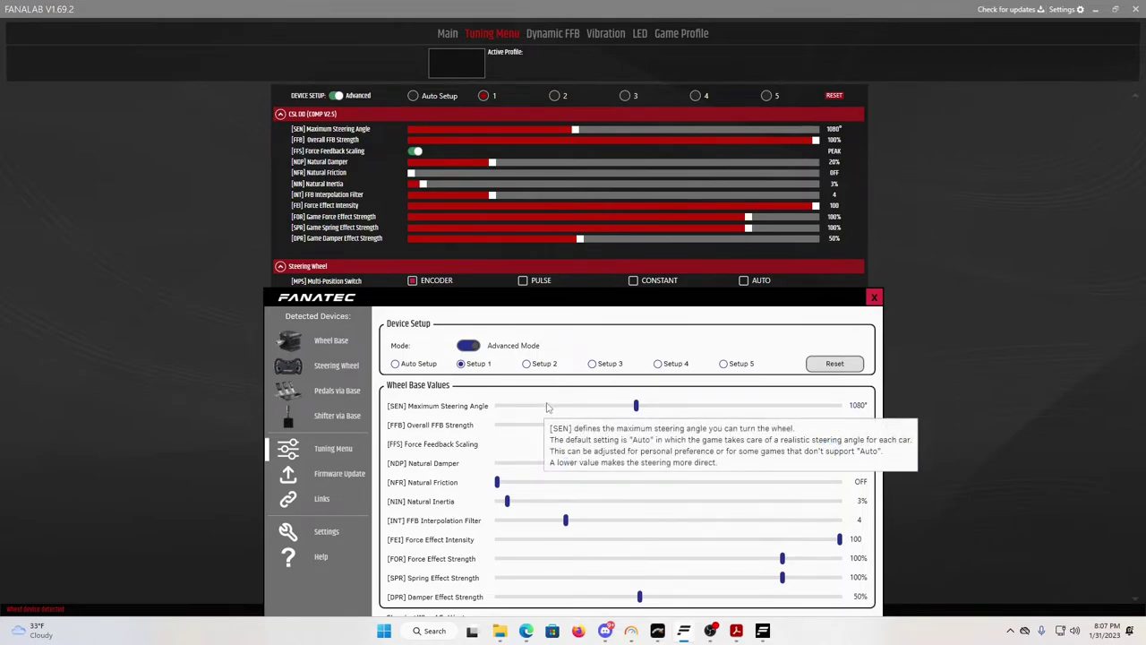
mouse_move(461, 369)
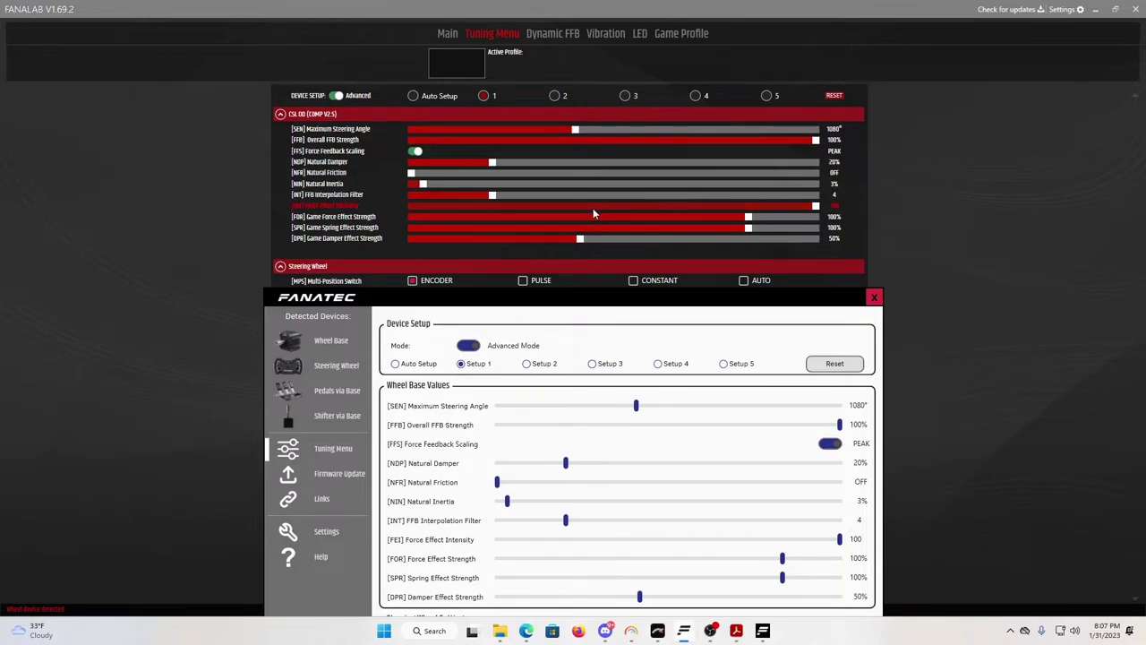
Compare wheel setups 2 and 3, then return to setup 1 (1080°, 100% FFB, PEAK scaling)
mouse_move(592, 213)
left_click(555, 95)
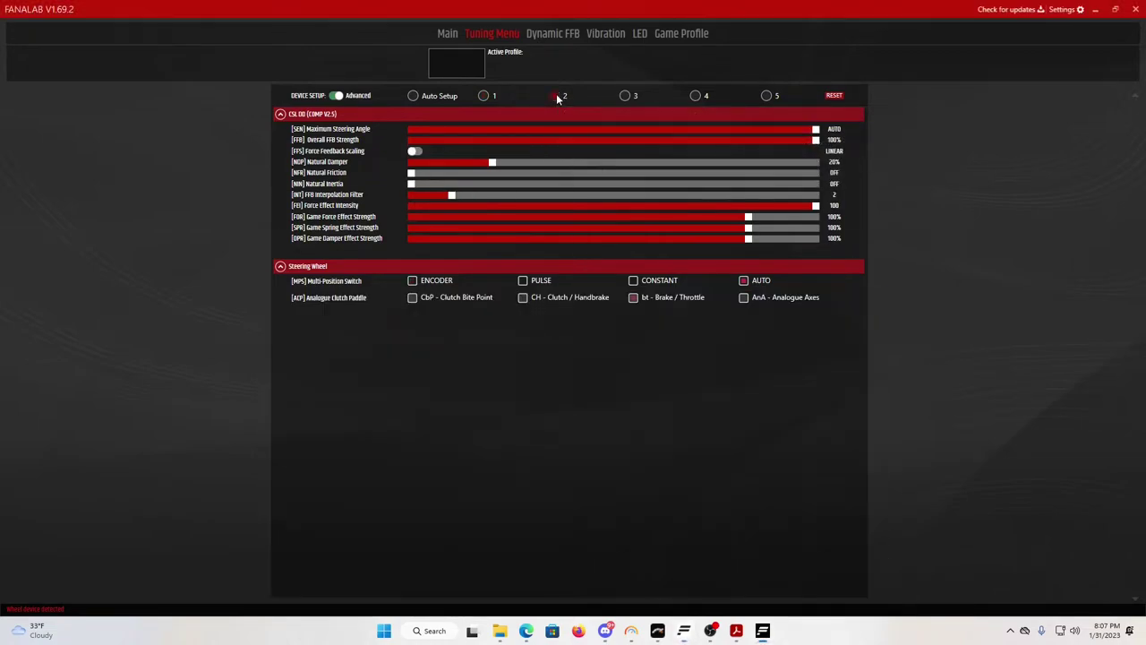
left_click(685, 632)
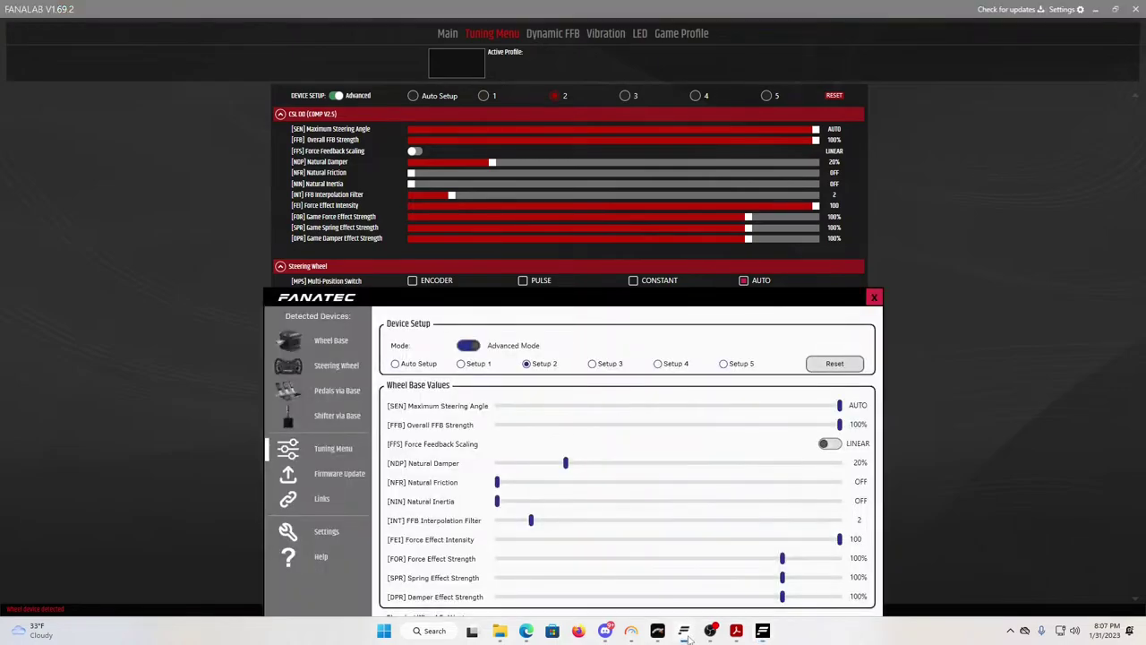
mouse_move(535, 374)
left_click(592, 364)
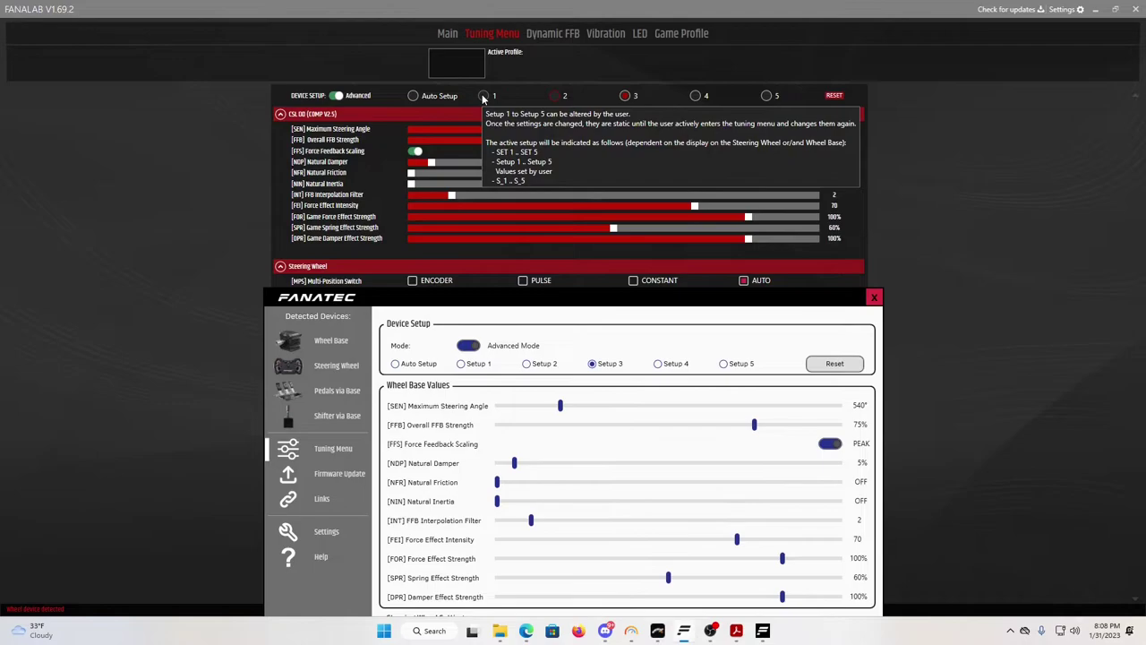
left_click(484, 97)
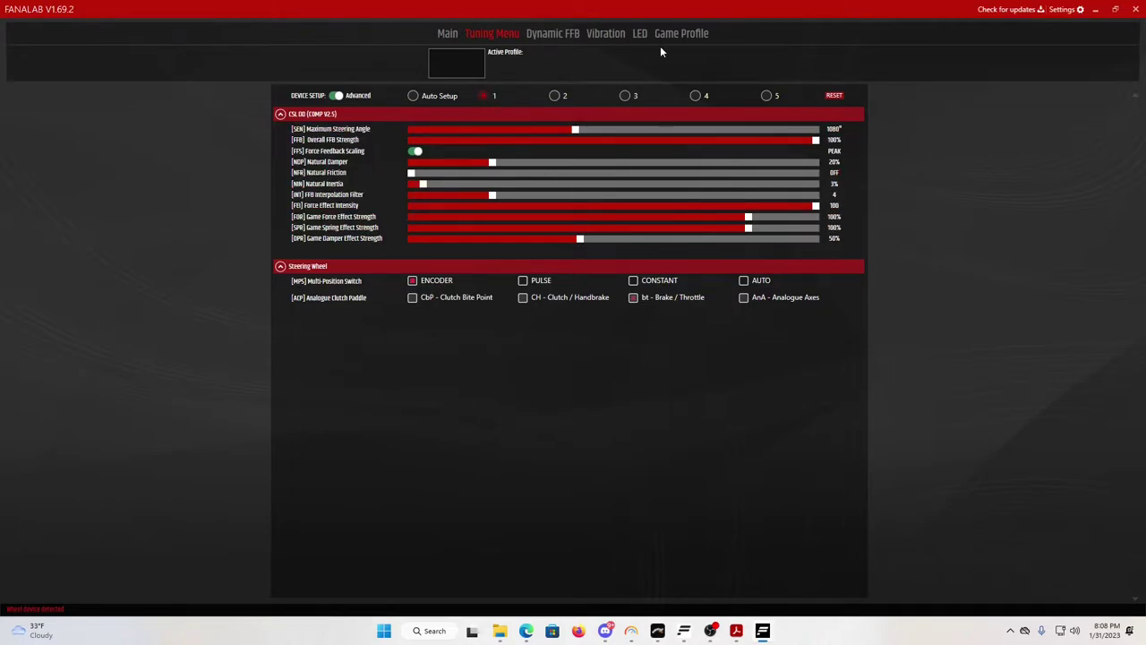
left_click(681, 34)
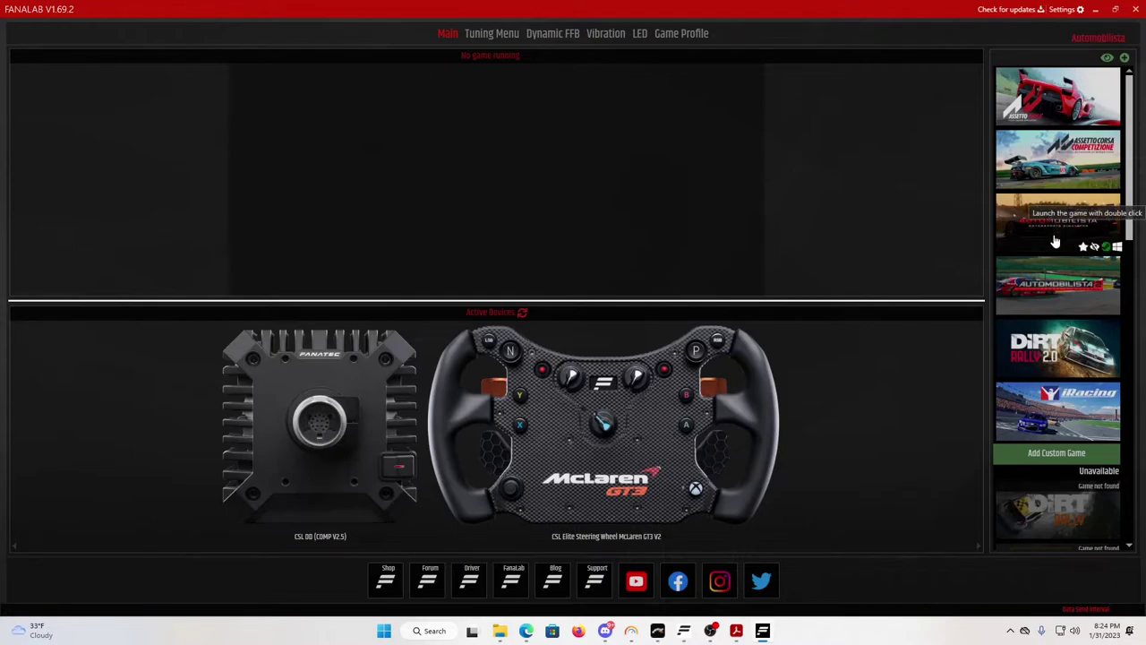
mouse_move(1051, 119)
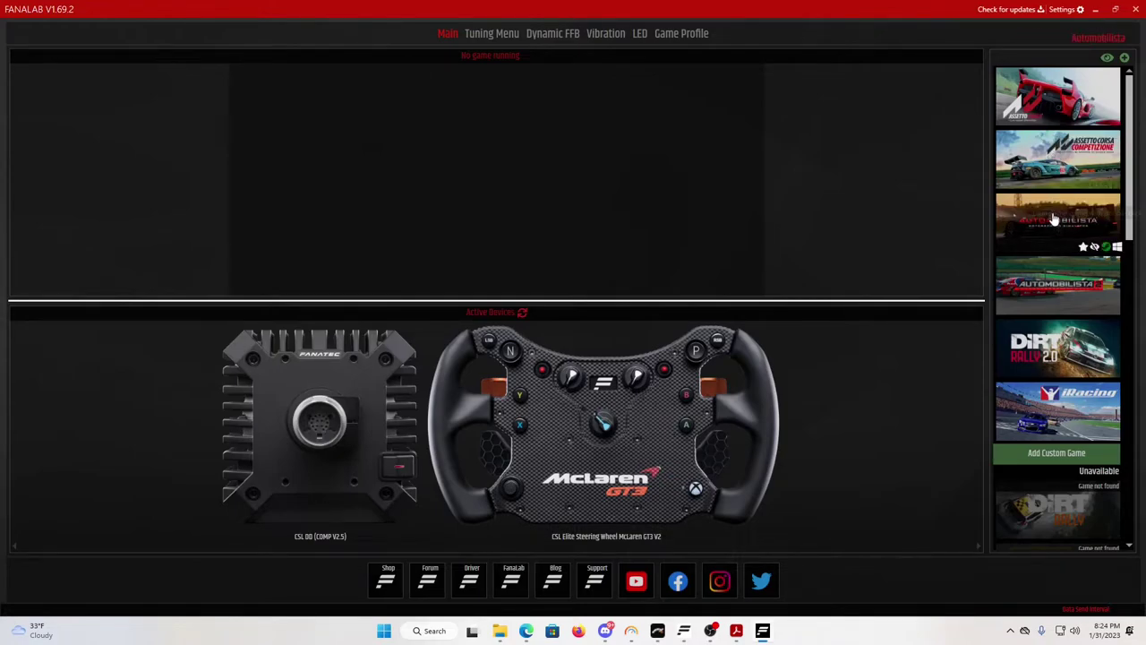
mouse_move(1053, 280)
mouse_move(1051, 347)
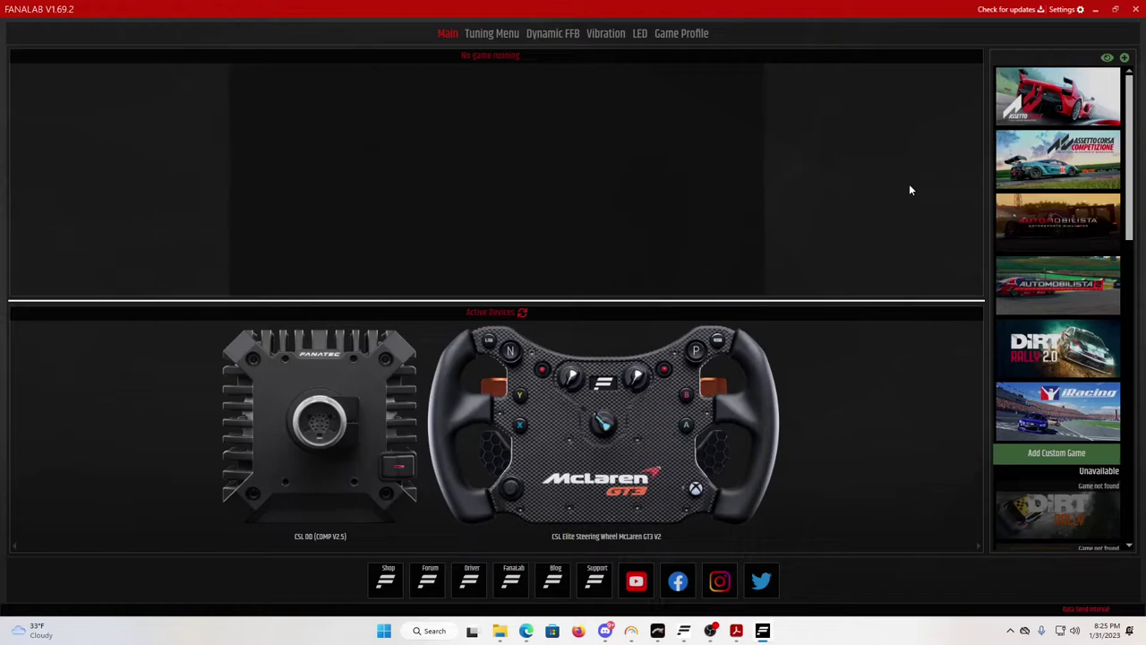
Select Assetto Corsa Competizione on the Game Profile page and open its recommended FFB settings page
mouse_move(1040, 167)
left_click(690, 33)
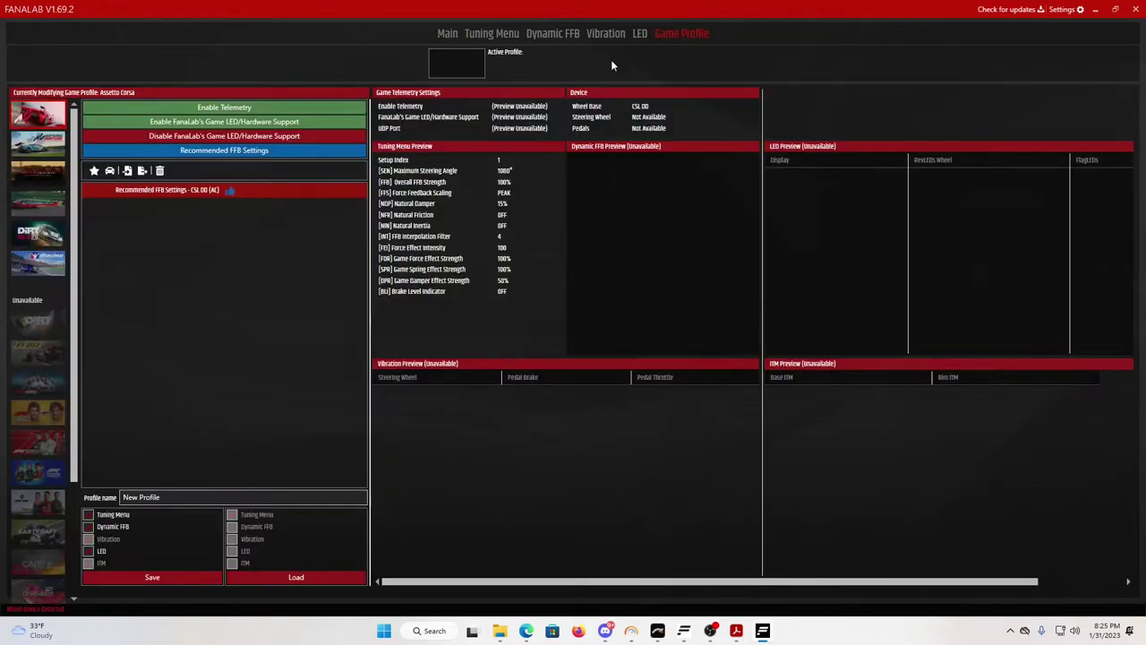
left_click(59, 141)
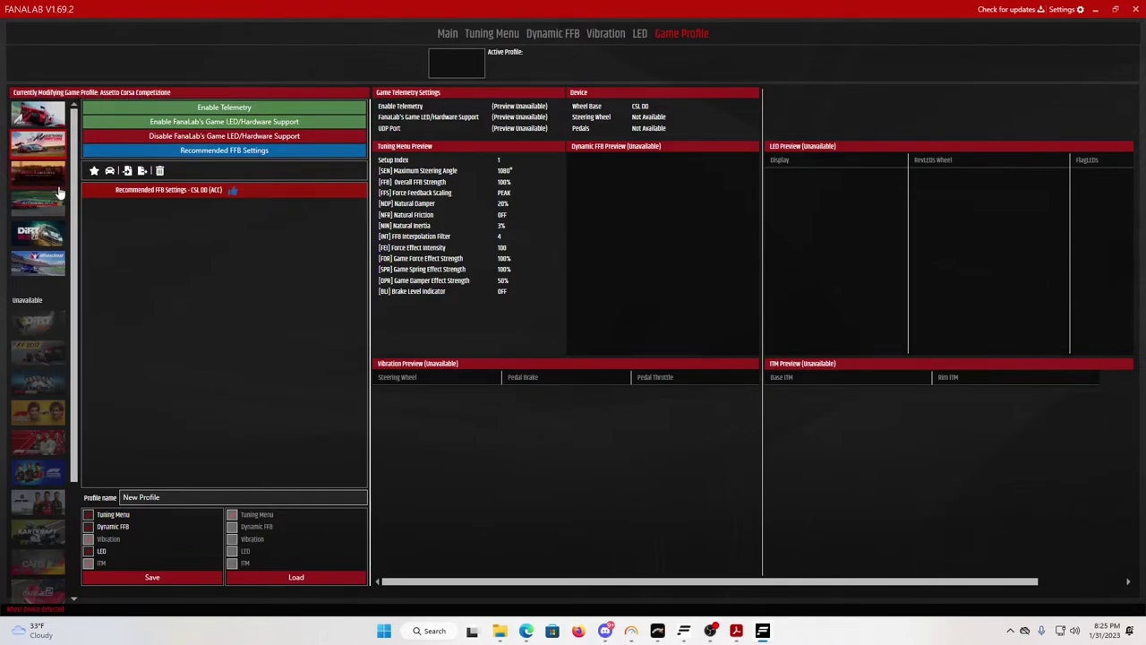
left_click(238, 152)
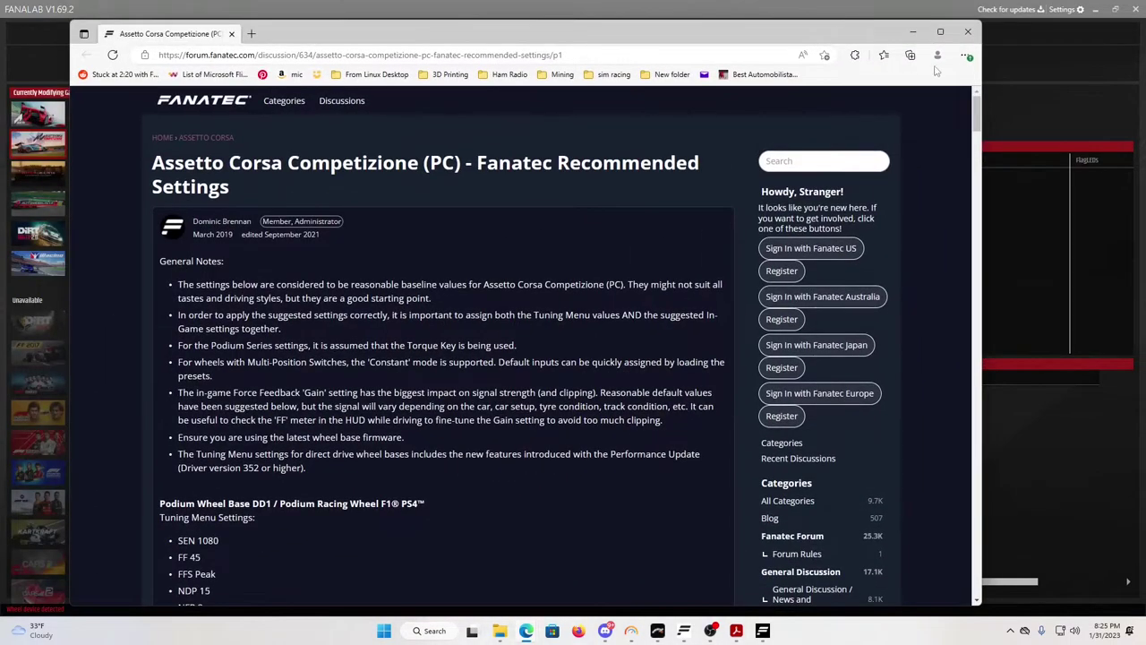
Maximize the forum page and search it for 'csl dd' to find the CSL DD settings (Gain 70)
left_click(940, 32)
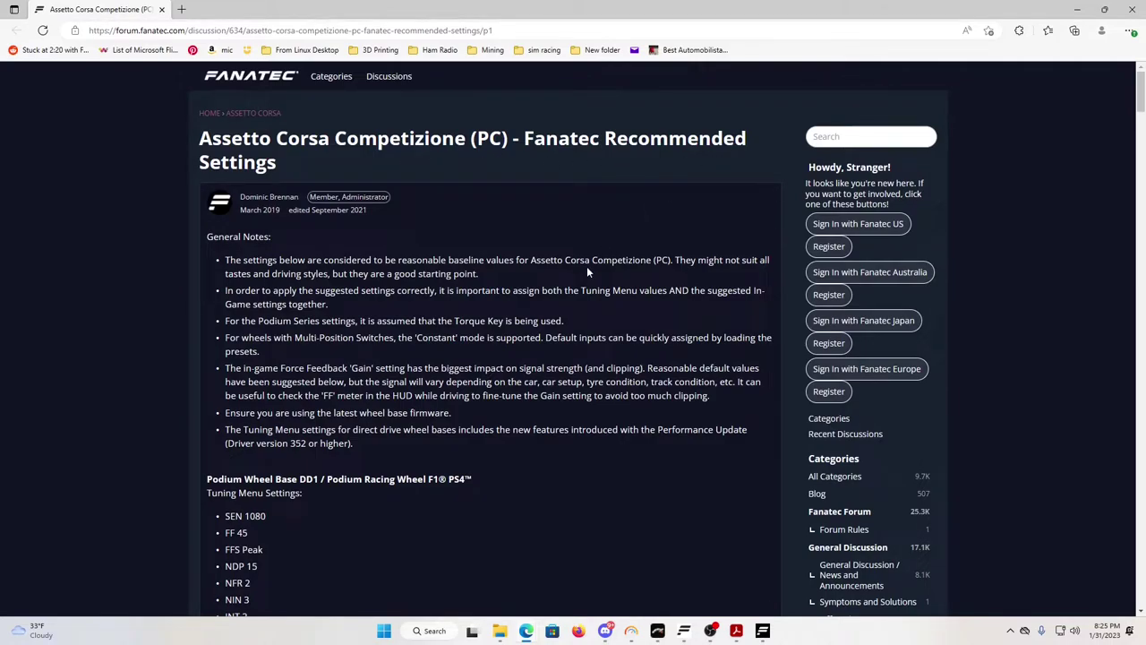
key("ctrl+f")
type("csl dd")
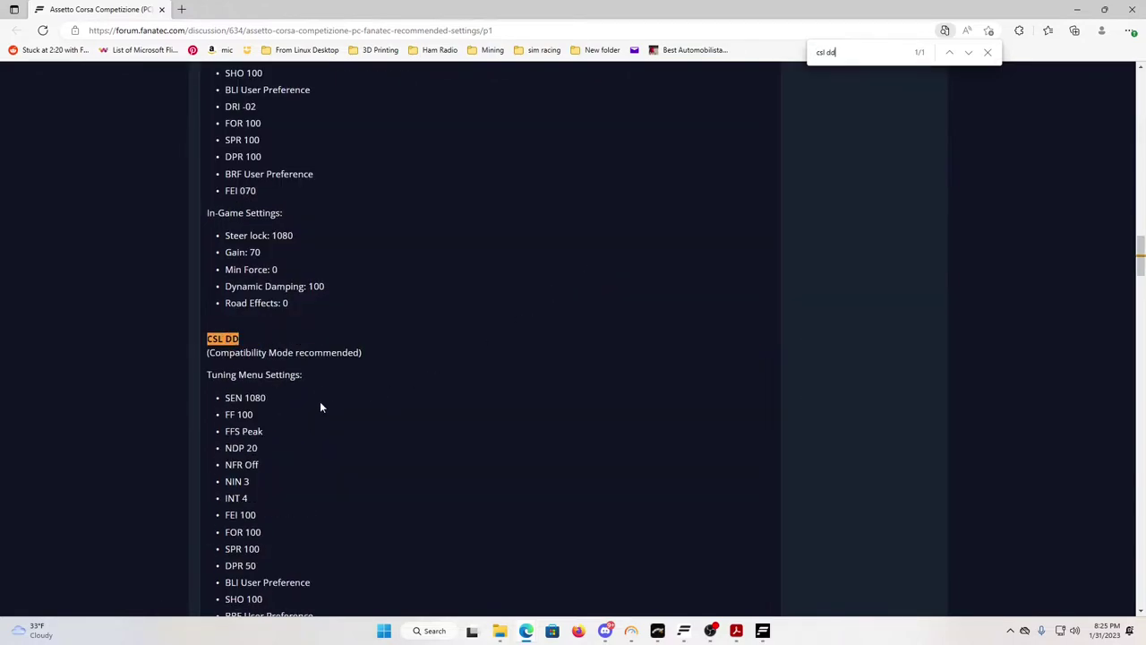
scroll(336, 351, "up", 15)
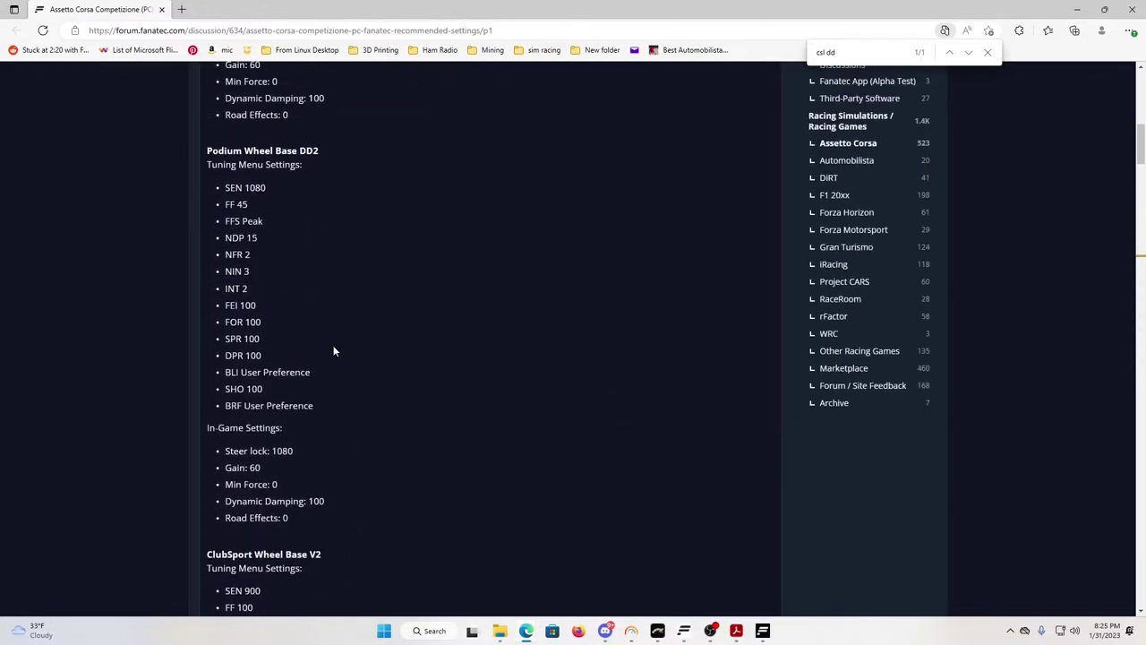
scroll(333, 350, "up", 5)
scroll(337, 363, "down", 15)
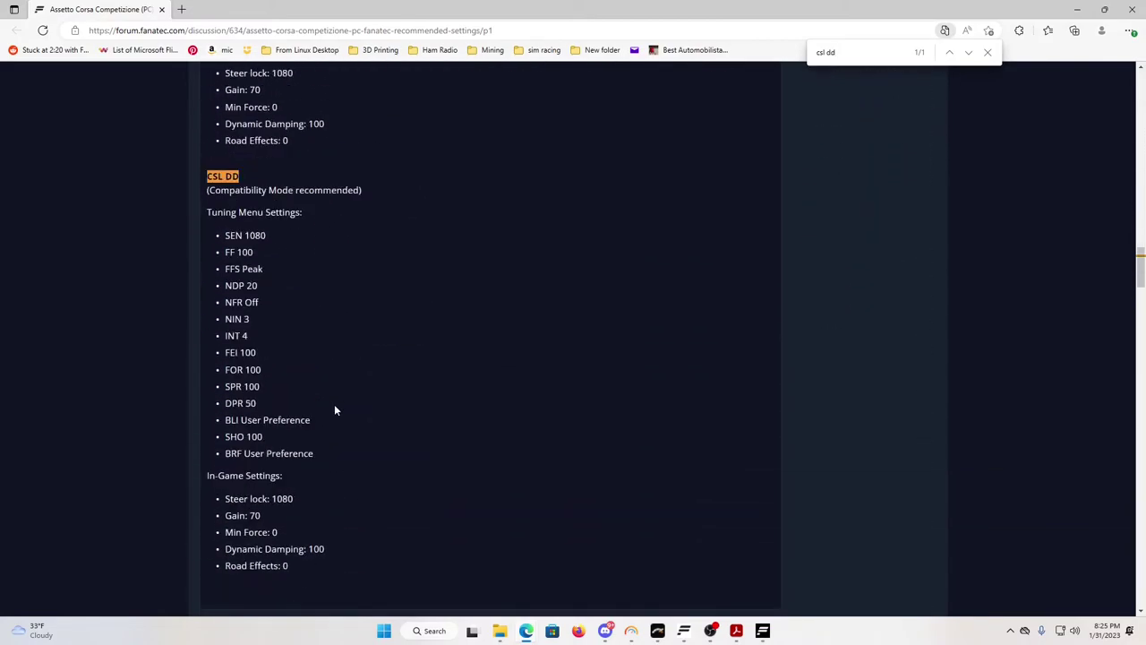
scroll(334, 404, "down", 3)
scroll(337, 401, "up", 4)
scroll(345, 381, "down", 2)
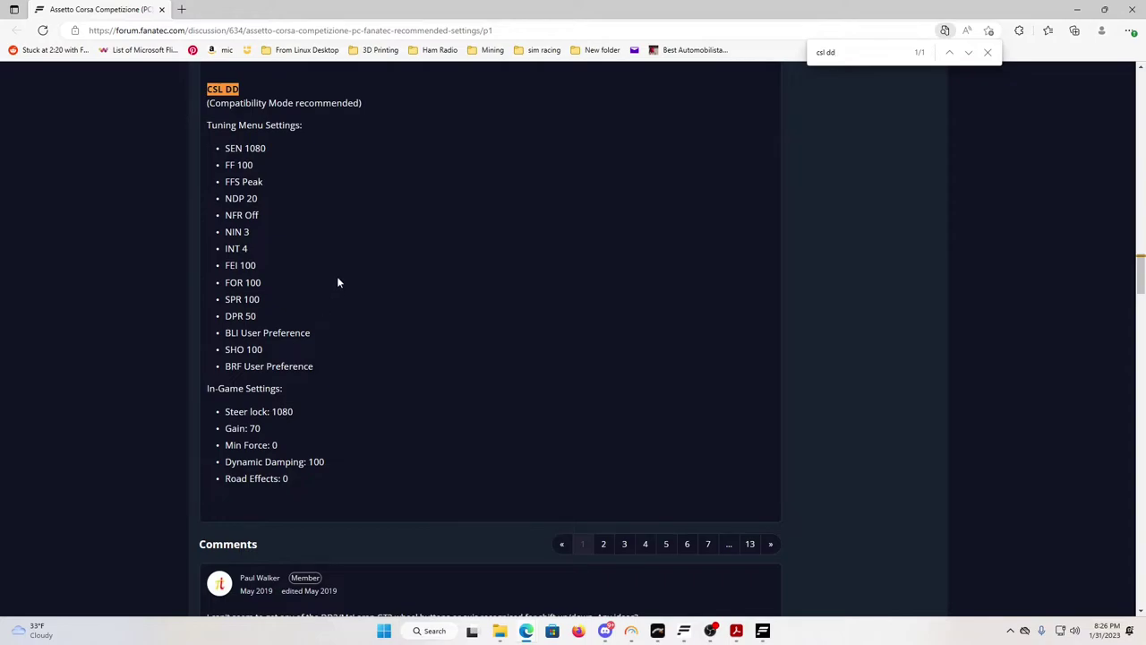
scroll(335, 220, "up", 3)
scroll(335, 389, "down", 12)
Review the CSL DD comments, then return to FanaLab's CSL DD (ACC) recommended profile preview
scroll(332, 398, "down", 10)
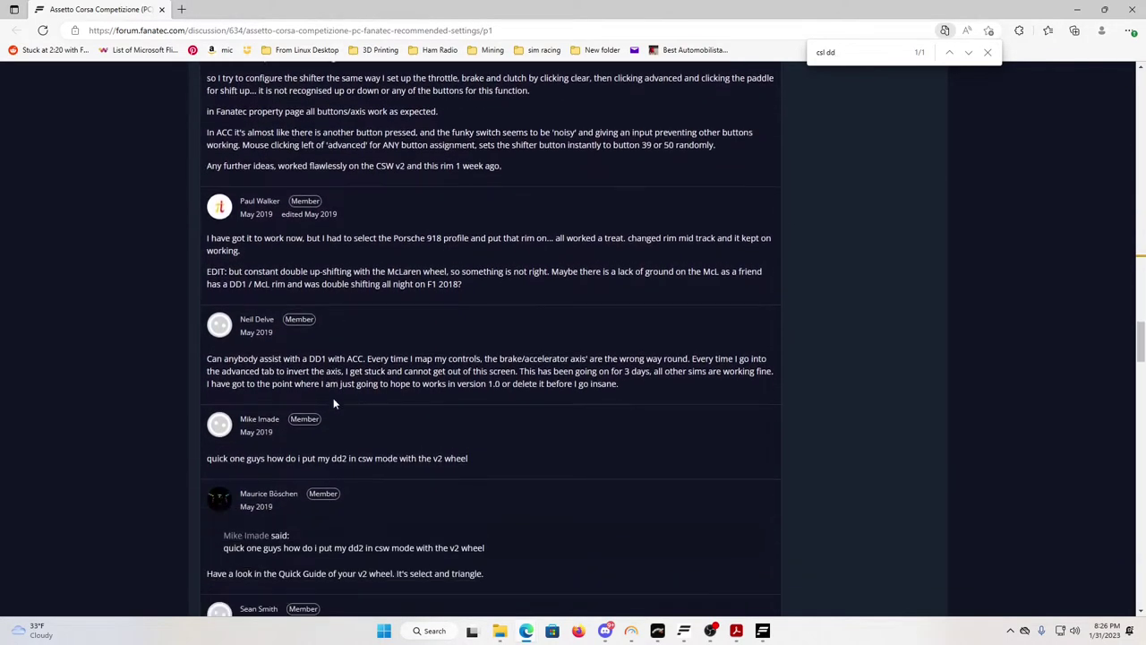
scroll(334, 401, "down", 8)
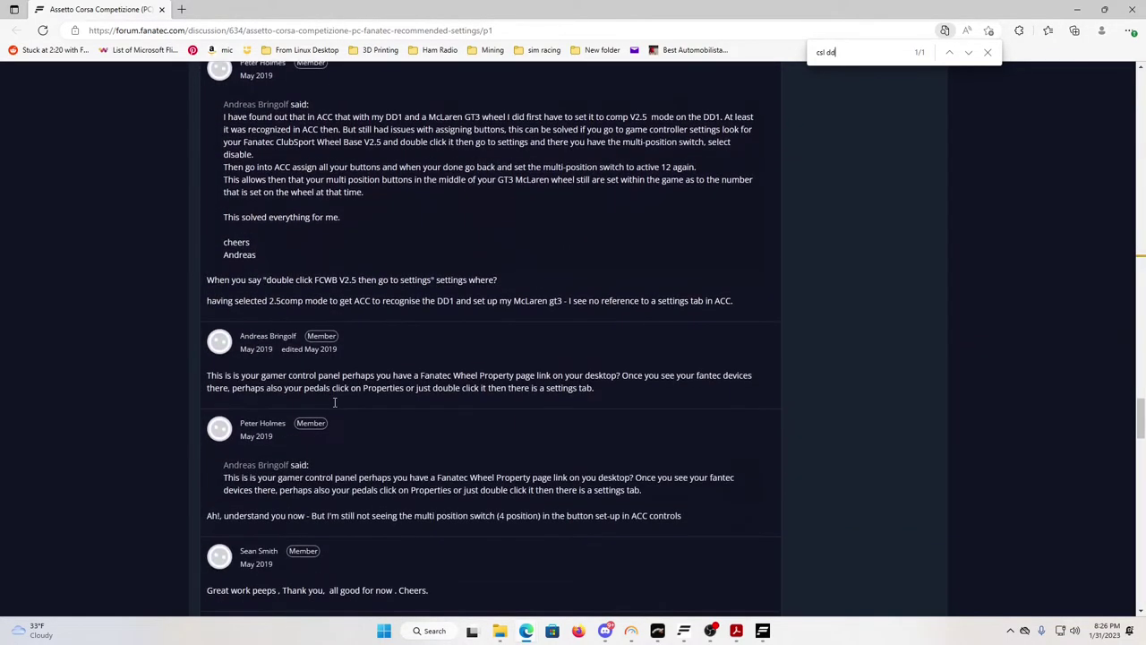
scroll(334, 401, "up", 10)
scroll(335, 402, "up", 15)
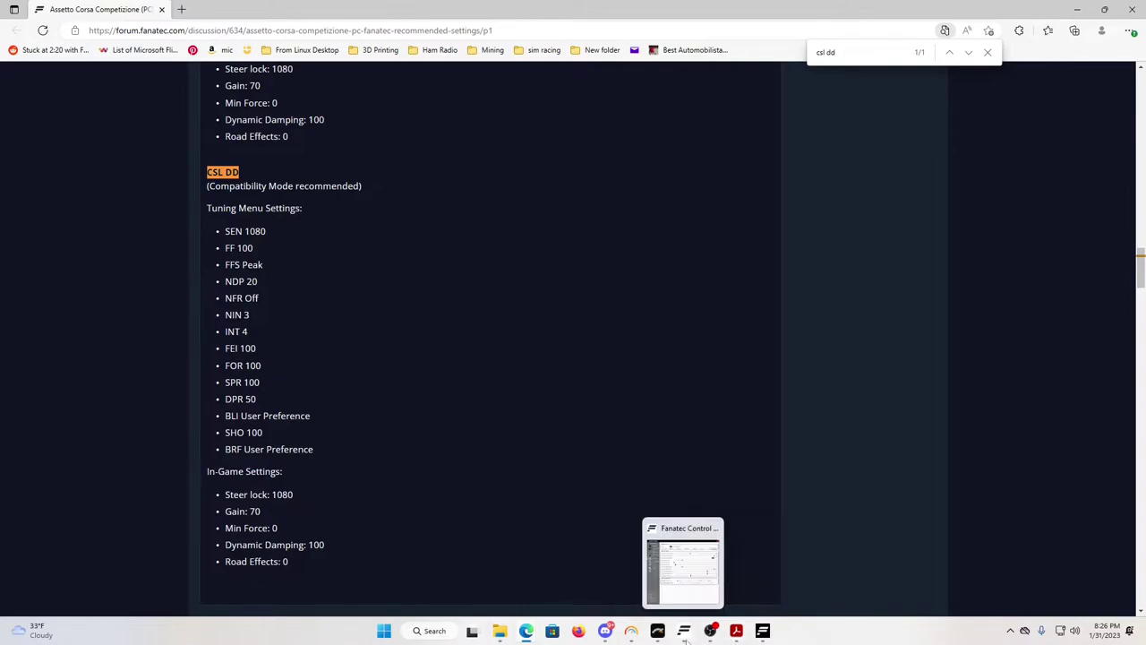
left_click(762, 632)
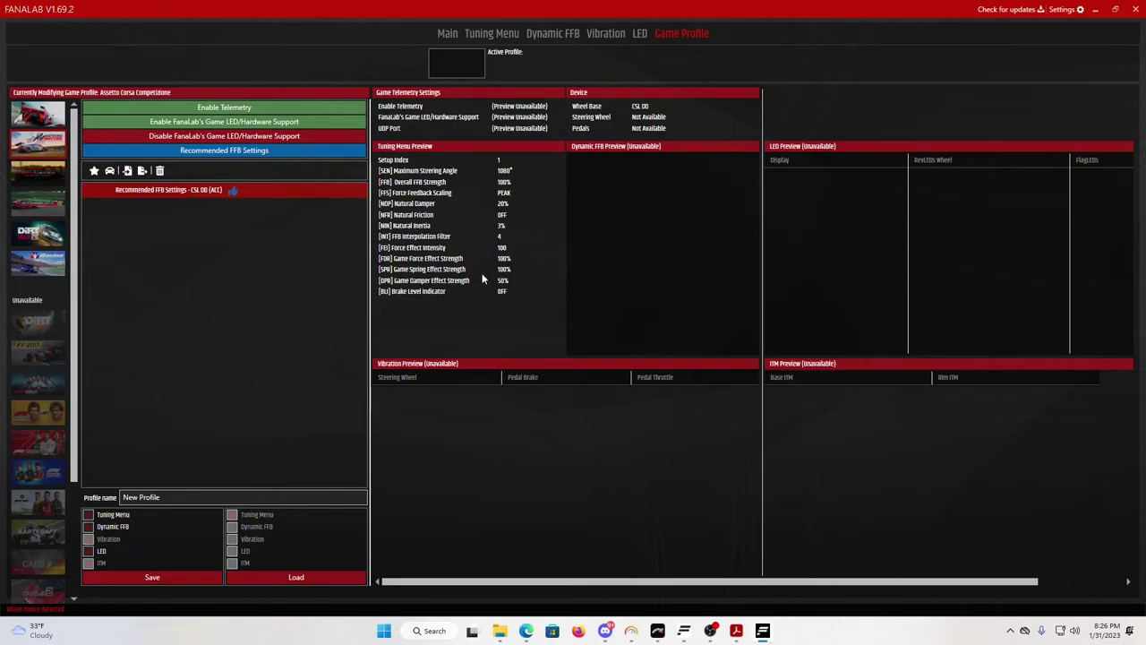
Save ACC's current settings as profile 'General', then enter 'Special' as the next profile name
left_click(234, 496)
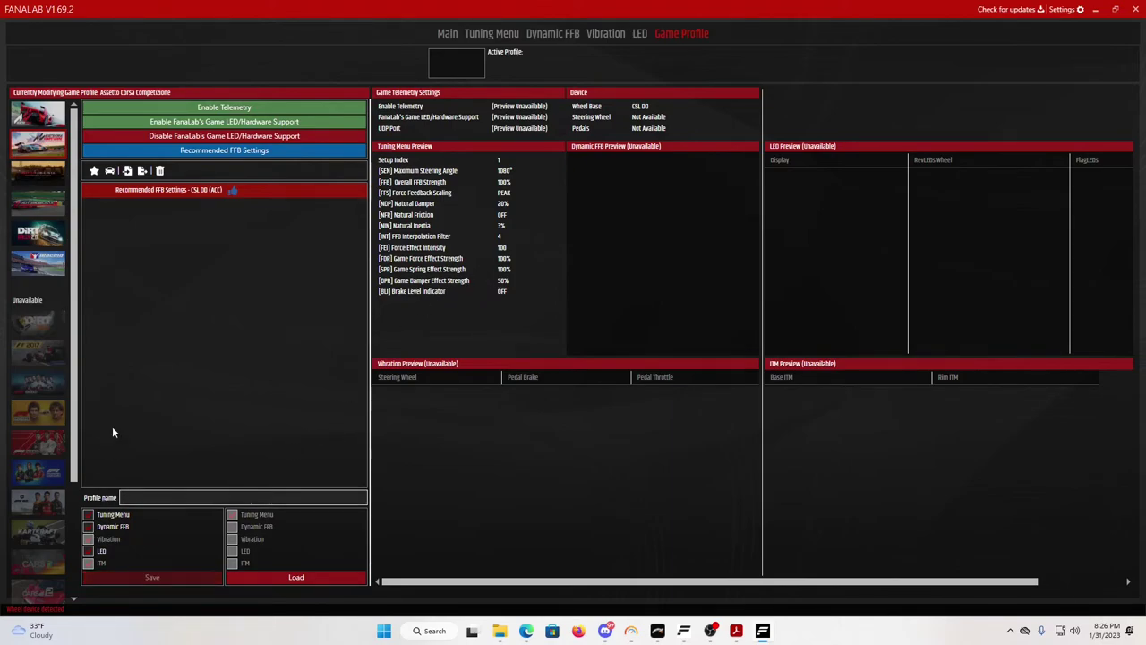
type("General")
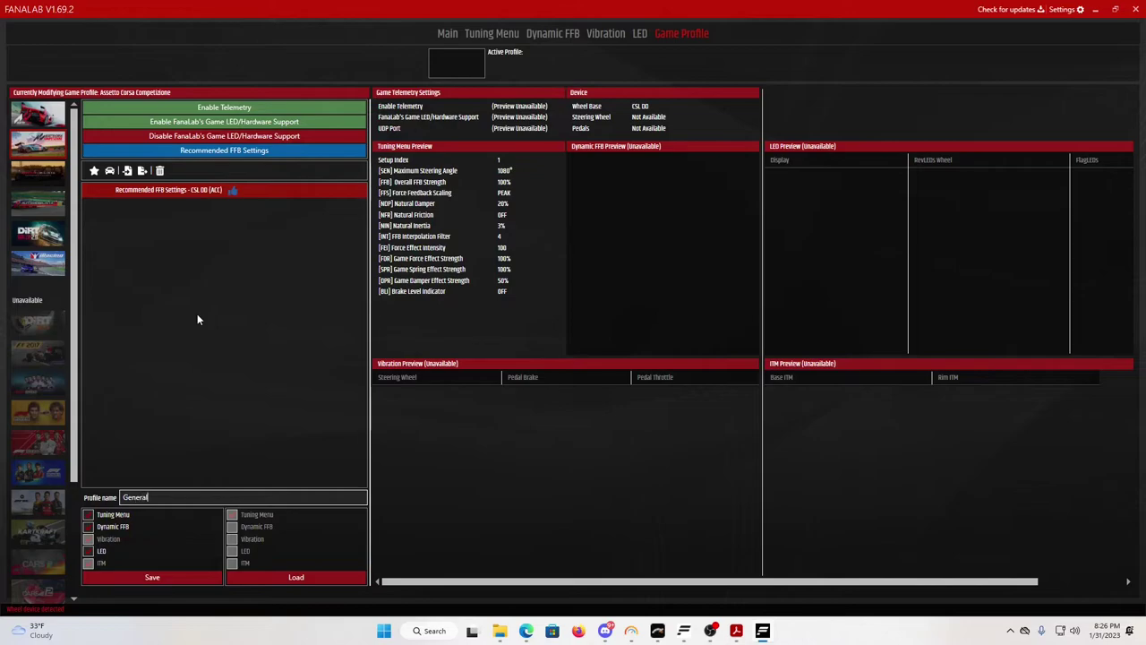
left_click(152, 578)
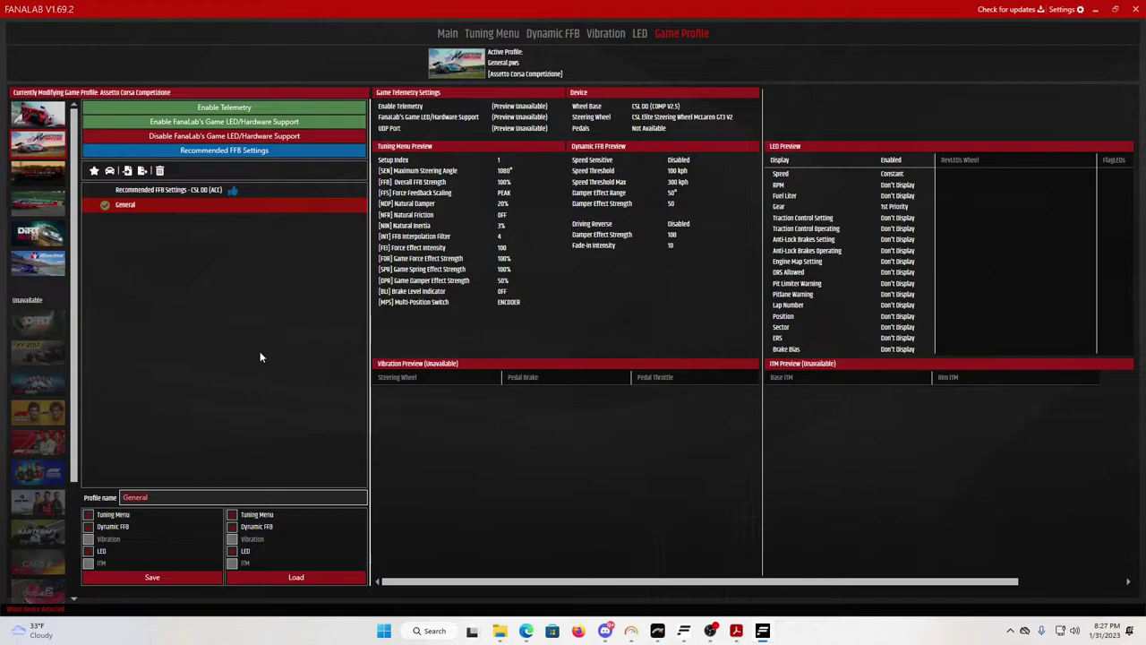
type("Special")
Save the 'Special' profile and test toggling it as the game default on and off
left_click(145, 582)
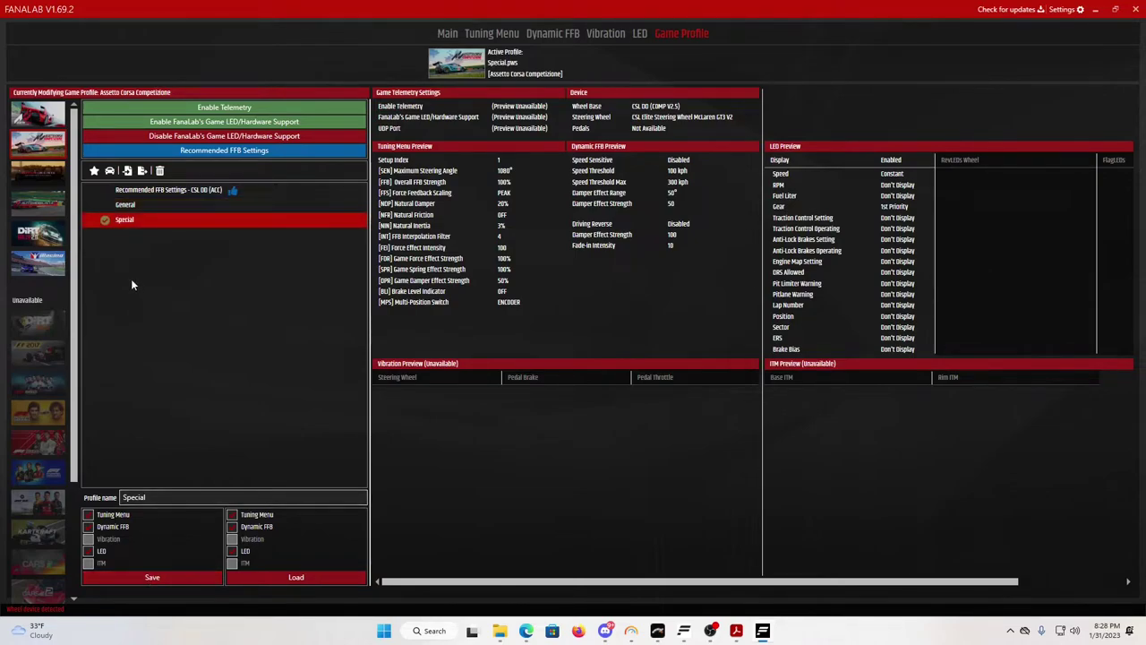
right_click(128, 222)
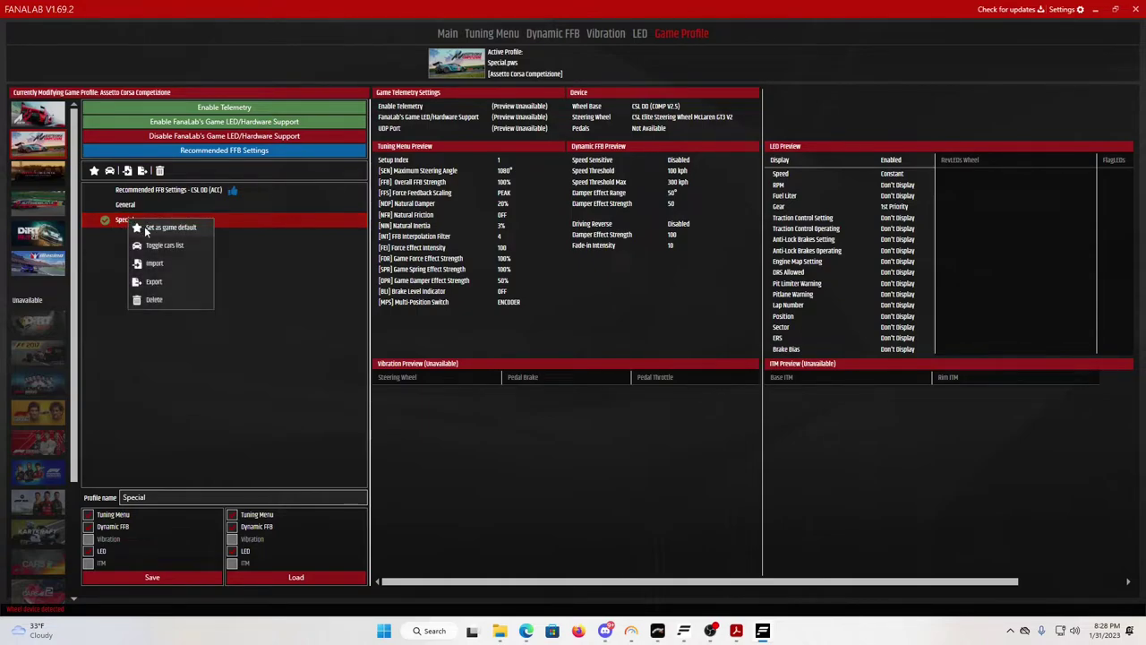
left_click(157, 230)
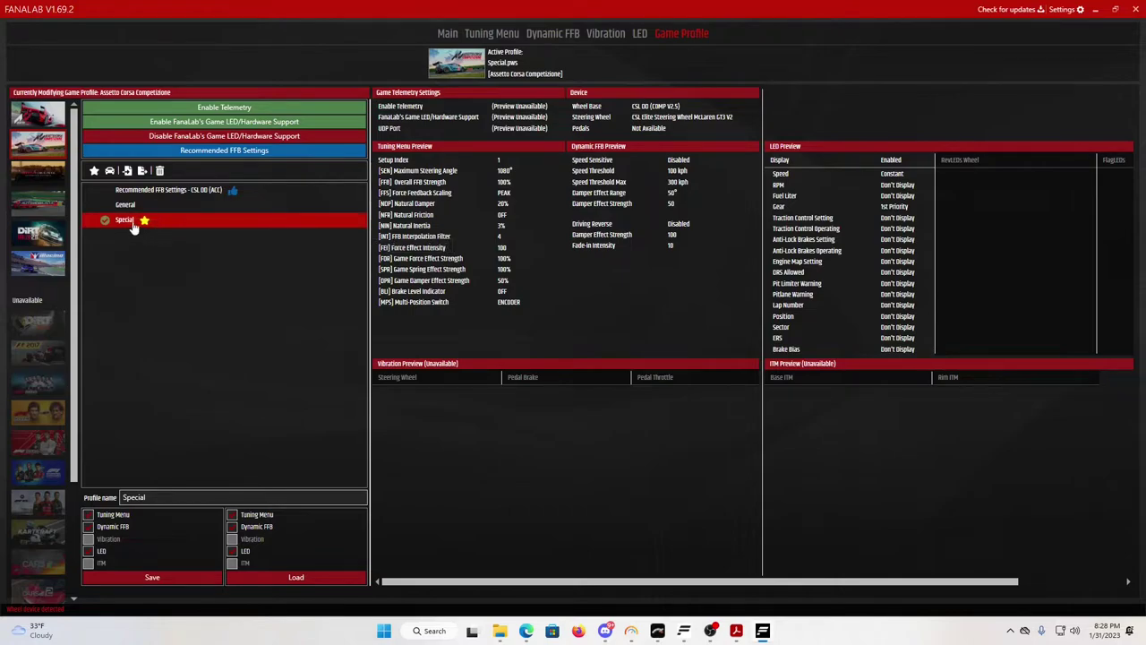
right_click(131, 226)
left_click(143, 231)
Set 'General' as ACC's game default and delete the 'Special' profile
left_click(127, 206)
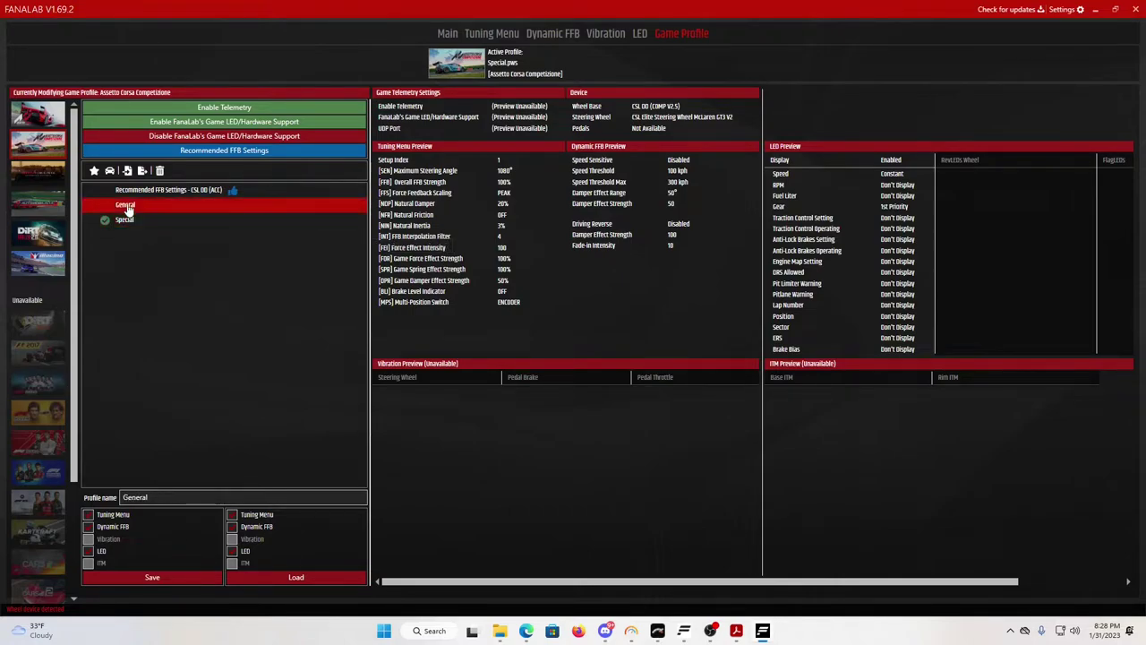
right_click(128, 208)
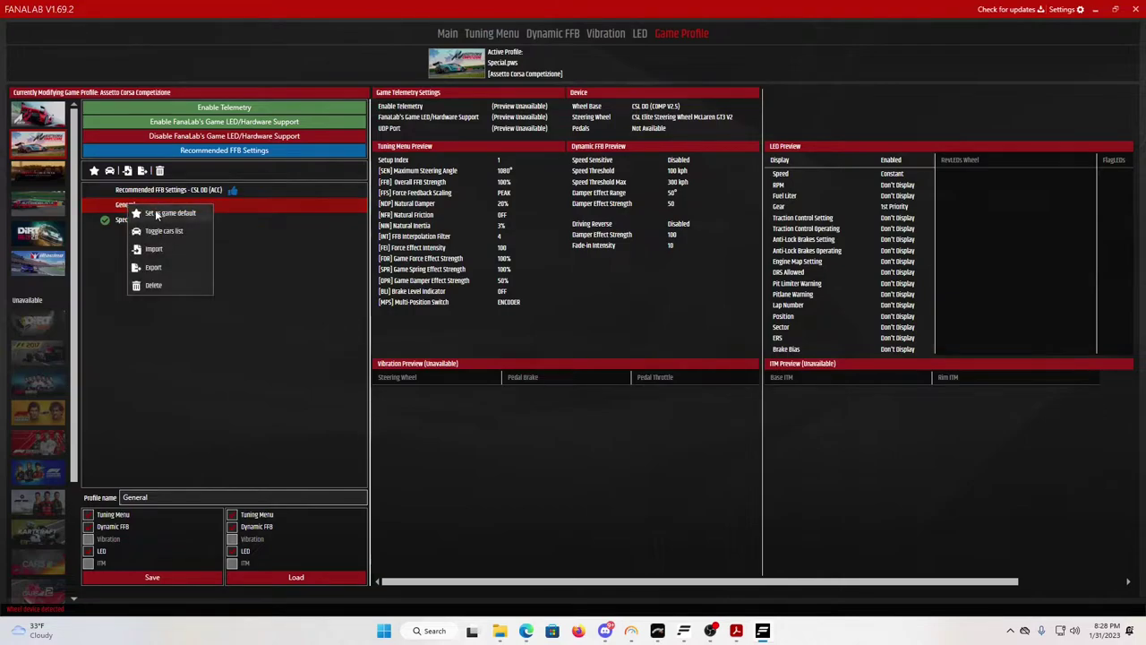
left_click(157, 214)
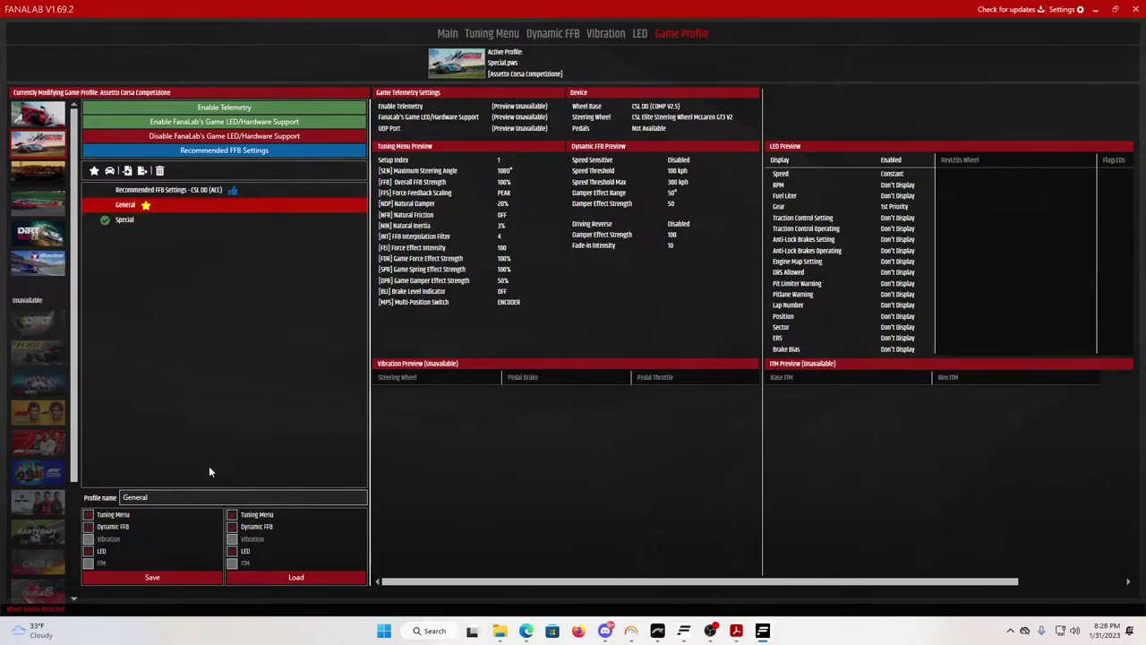
left_click(125, 220)
right_click(128, 220)
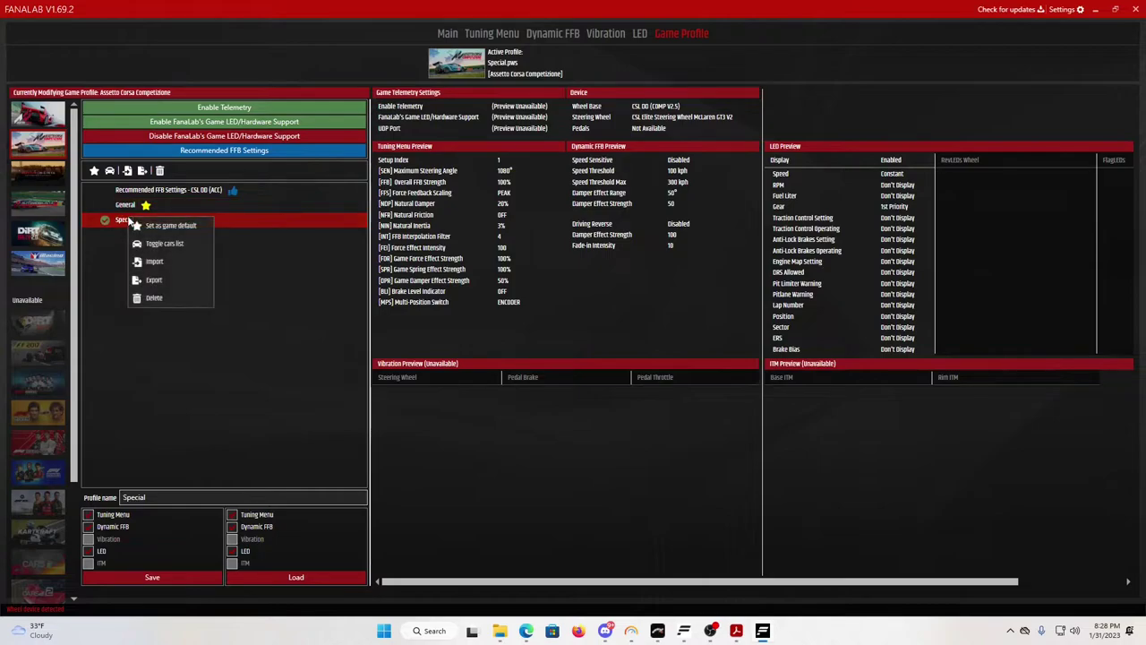
left_click(158, 296)
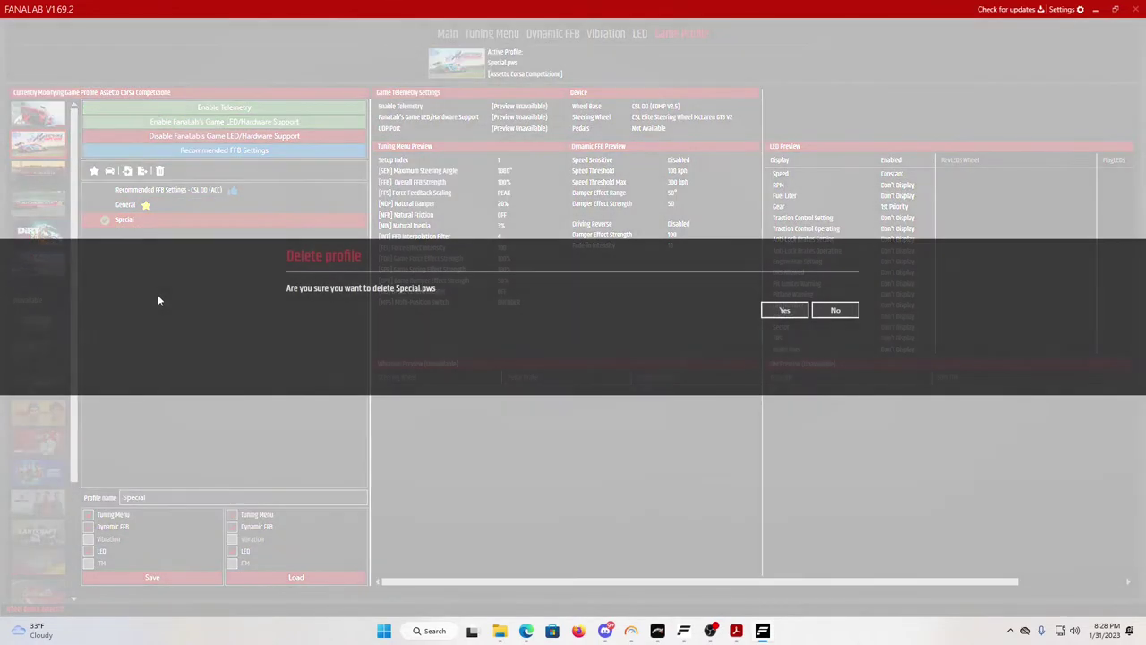
left_click(784, 310)
left_click(123, 211)
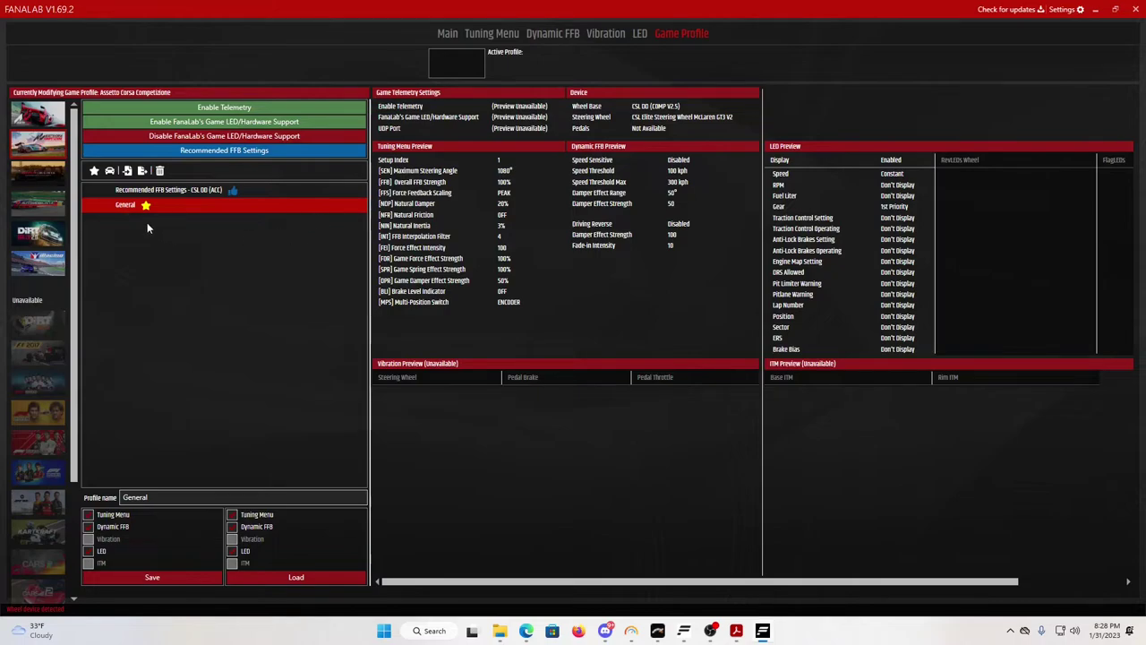
Switch to DiRT Rally 2.0 and load tuning setup 3 (540°, 75% FFB, AUTO switch)
left_click(44, 152)
left_click(32, 236)
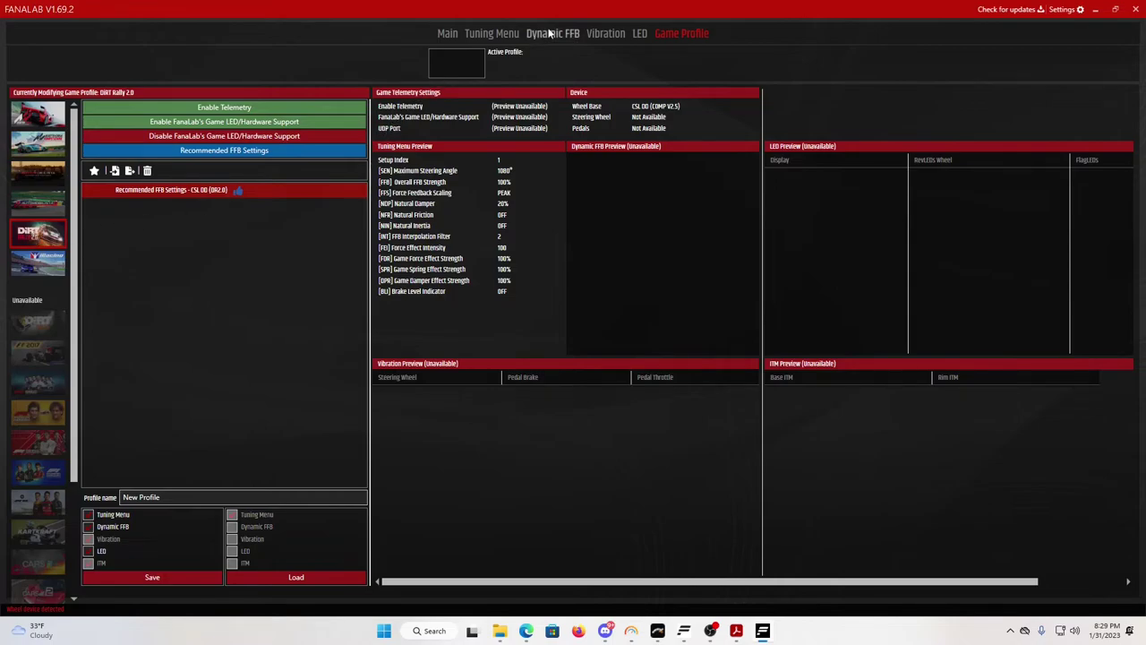
left_click(492, 32)
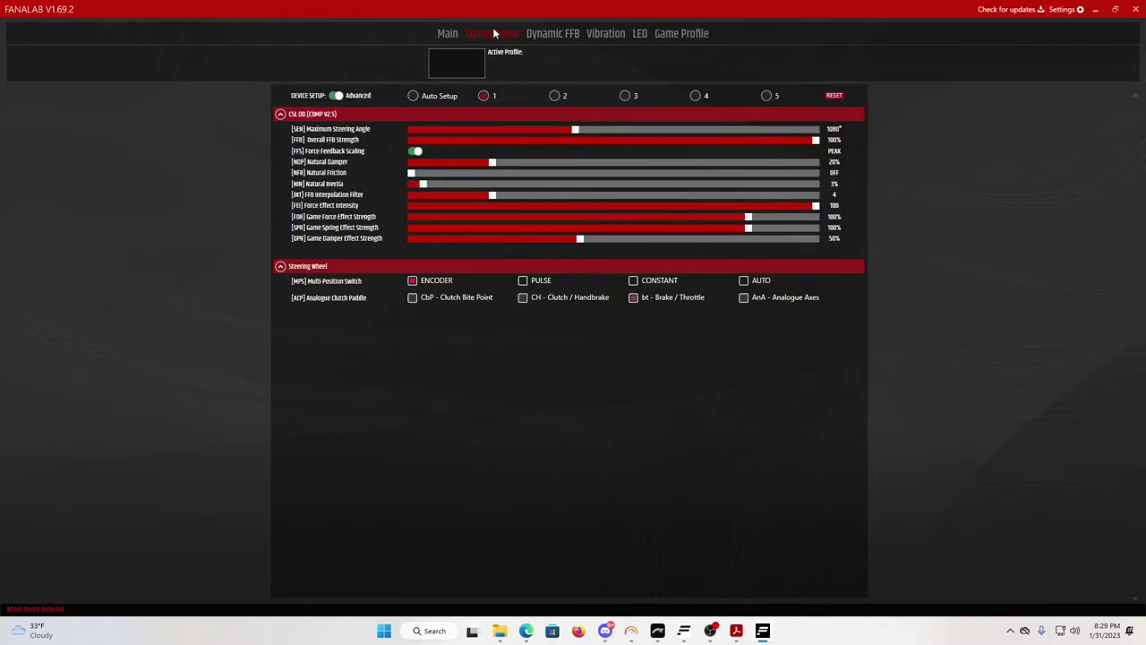
left_click(626, 96)
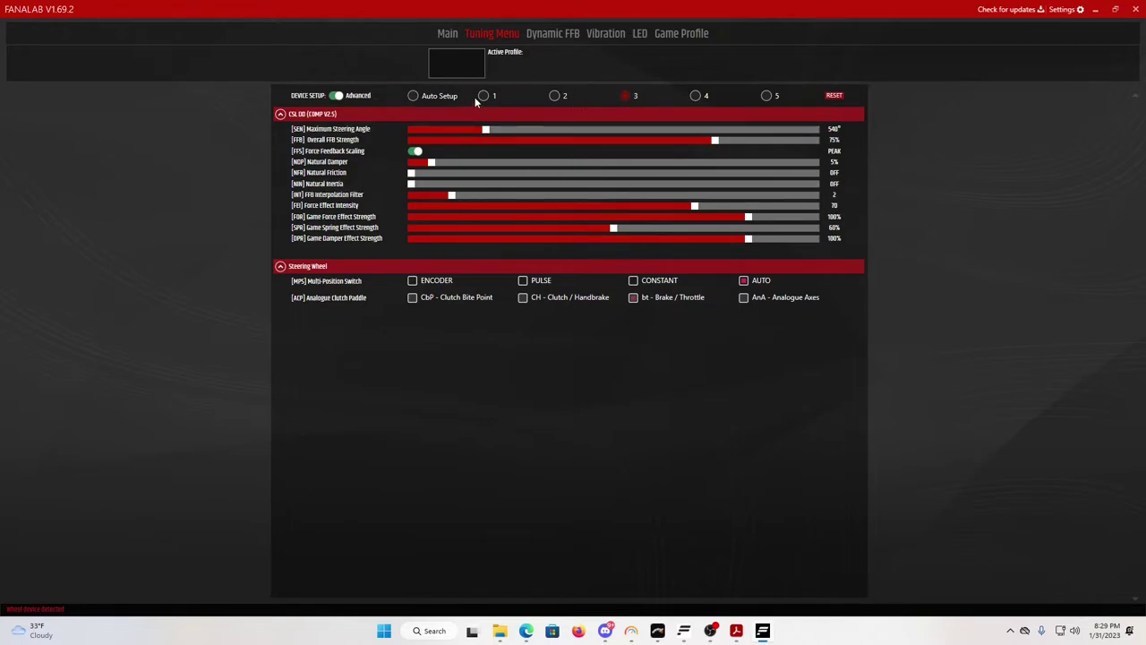
mouse_move(484, 94)
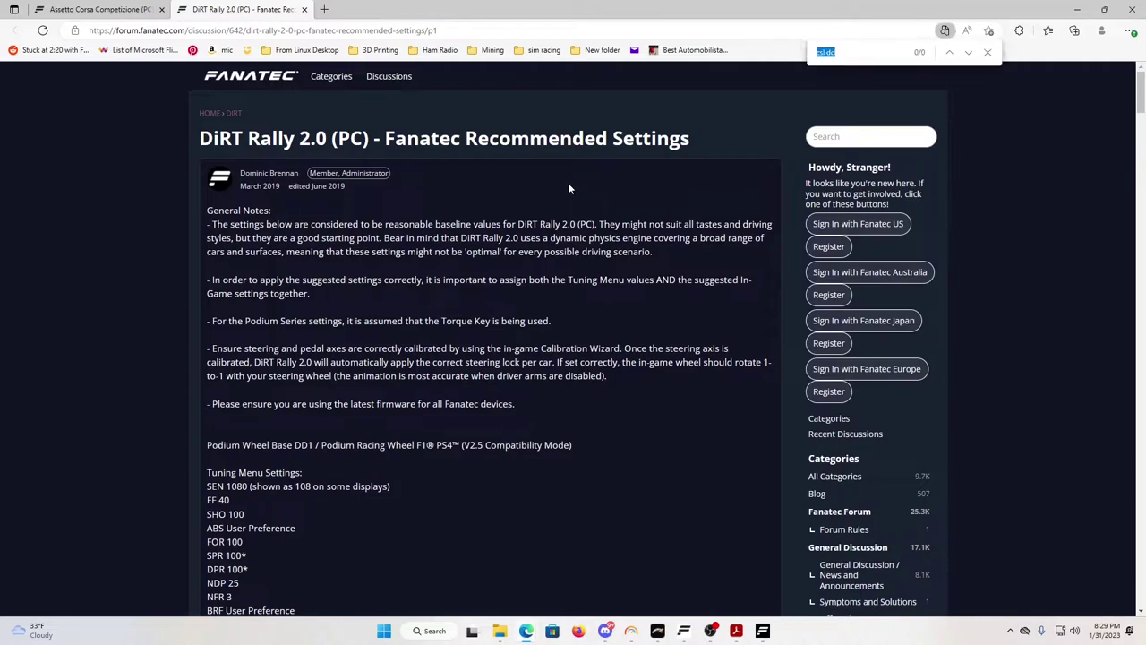
Search the DiRT Rally 2.0 settings page for 'csl dd', find no matches, and close the find bar
type("csl dd")
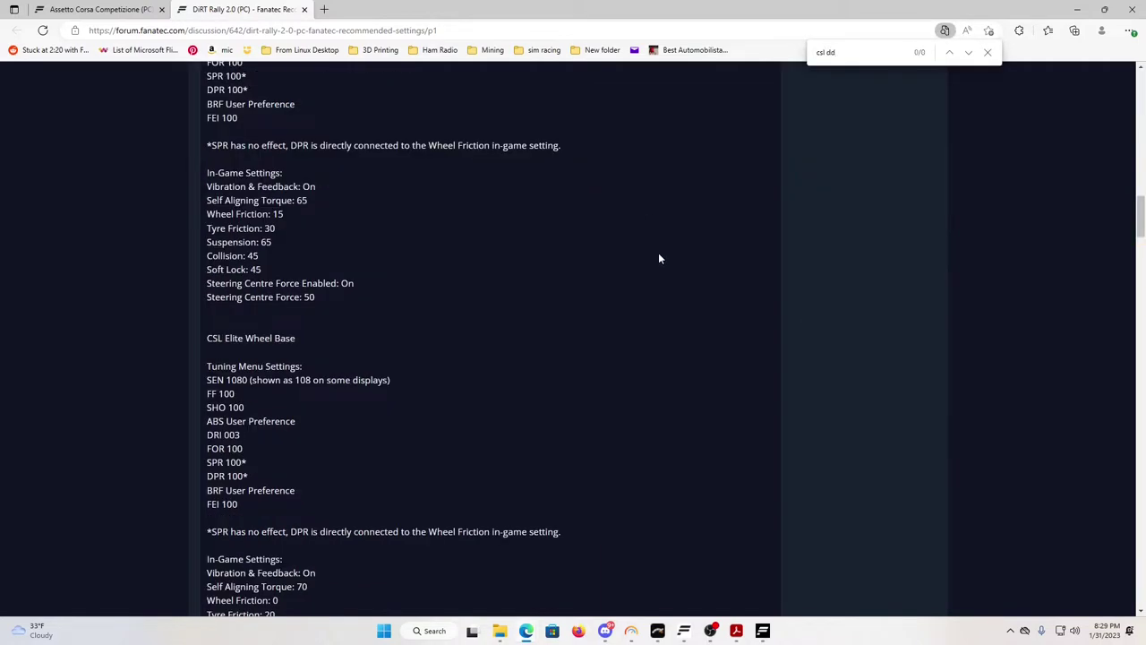
scroll(453, 321, "down", 10)
scroll(451, 322, "up", 4)
scroll(452, 321, "up", 15)
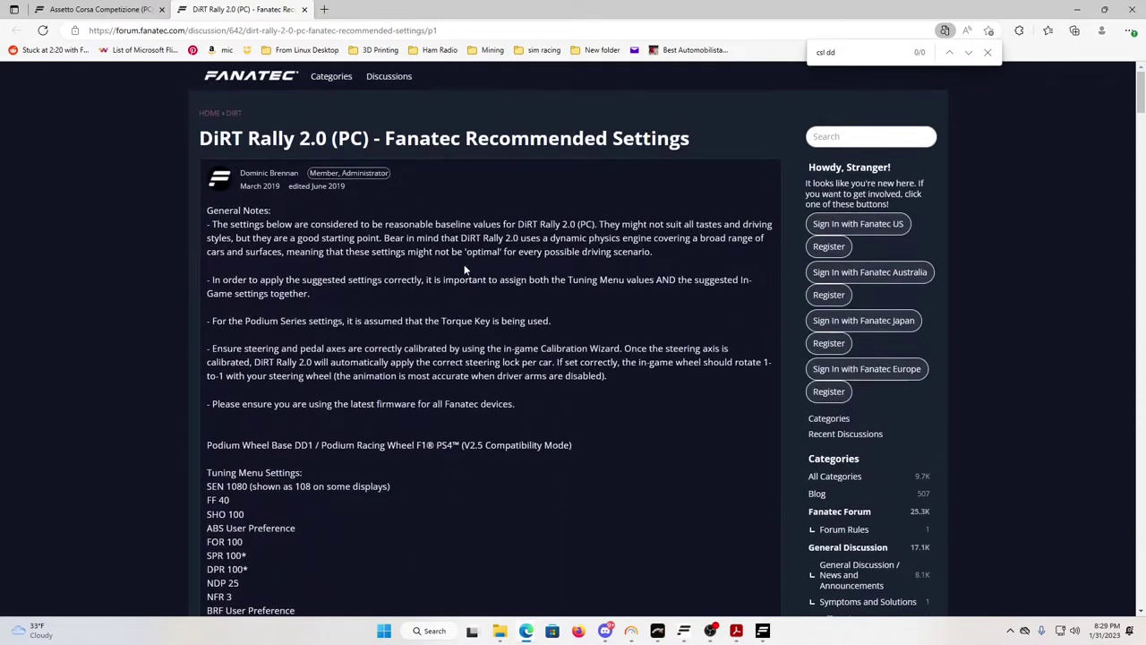
left_click_drag(847, 51, 808, 52)
left_click(988, 54)
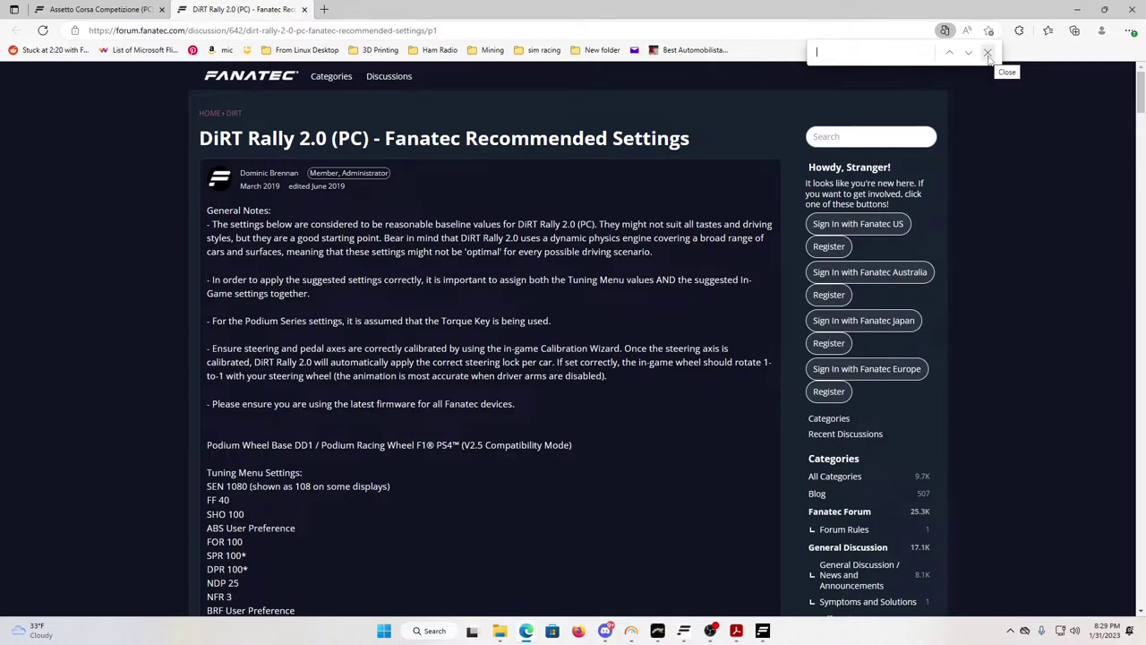
Return to FanaLab's Tuning Menu and load setup 1 (540°, 75% FFB, NDP 5%, DPR 100%)
left_click(765, 633)
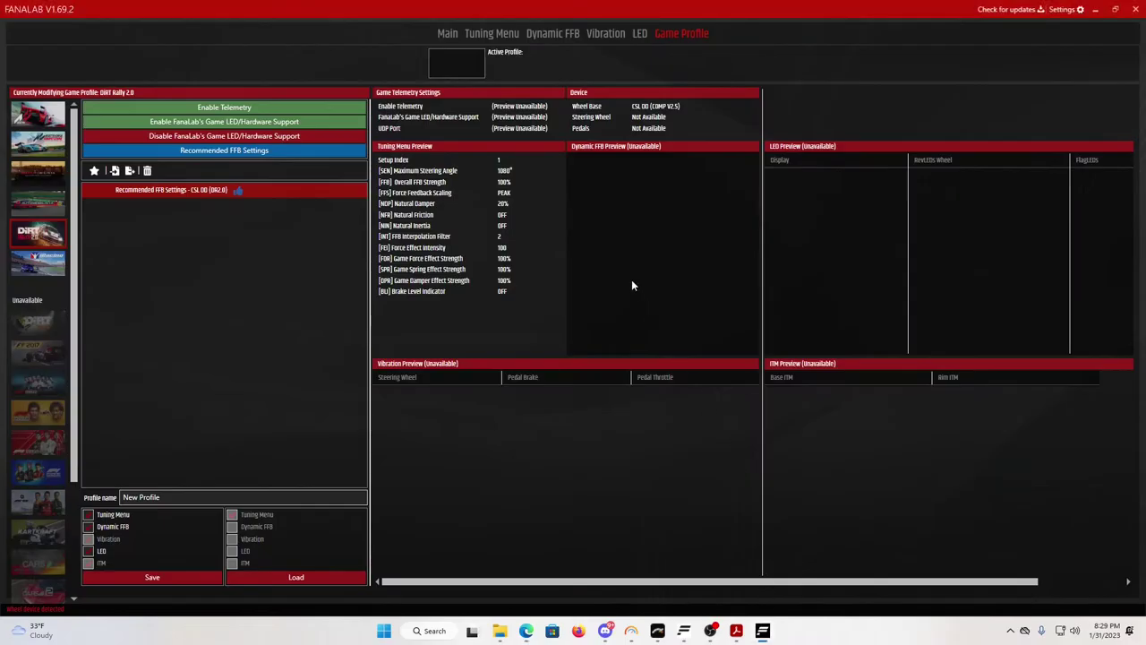
left_click(495, 34)
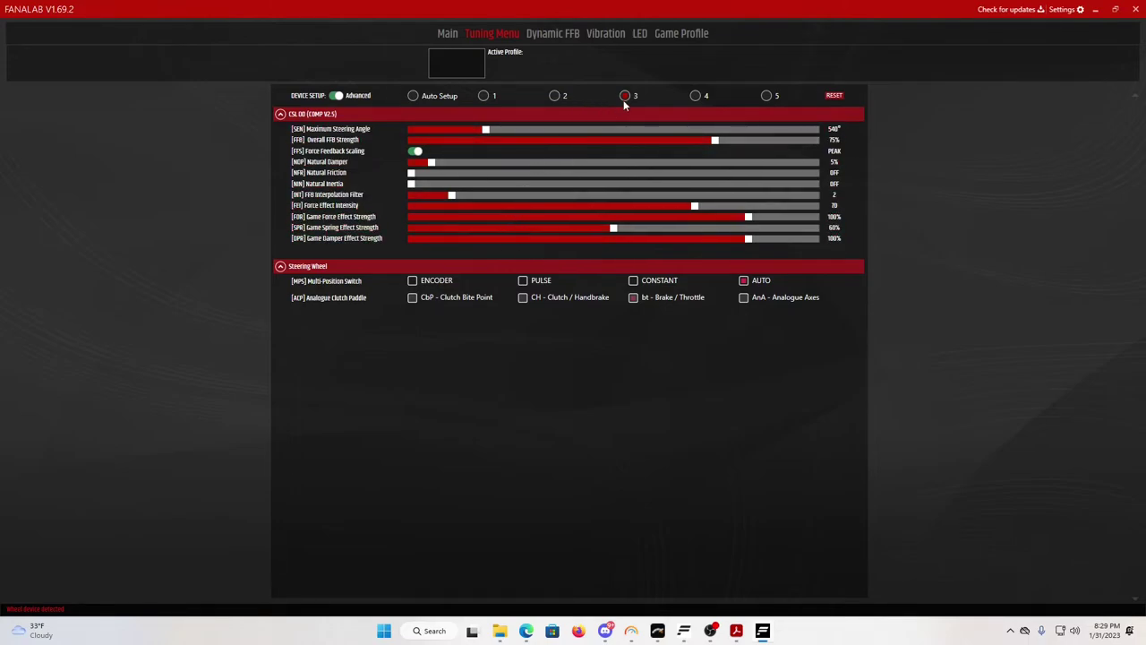
left_click(483, 96)
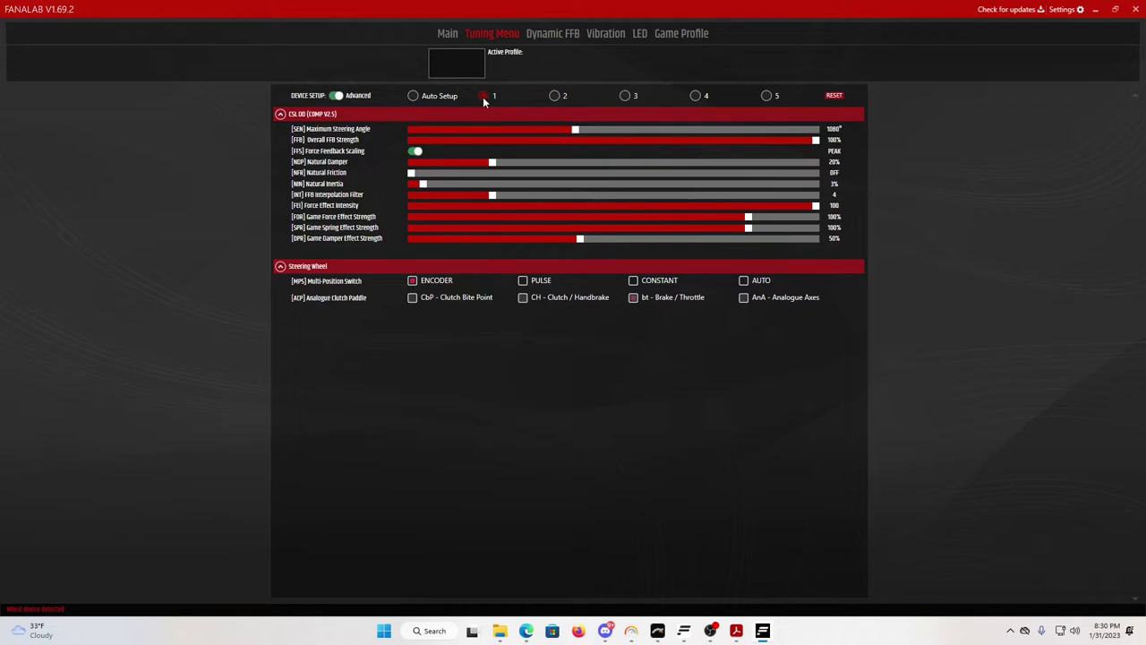
left_click(482, 96)
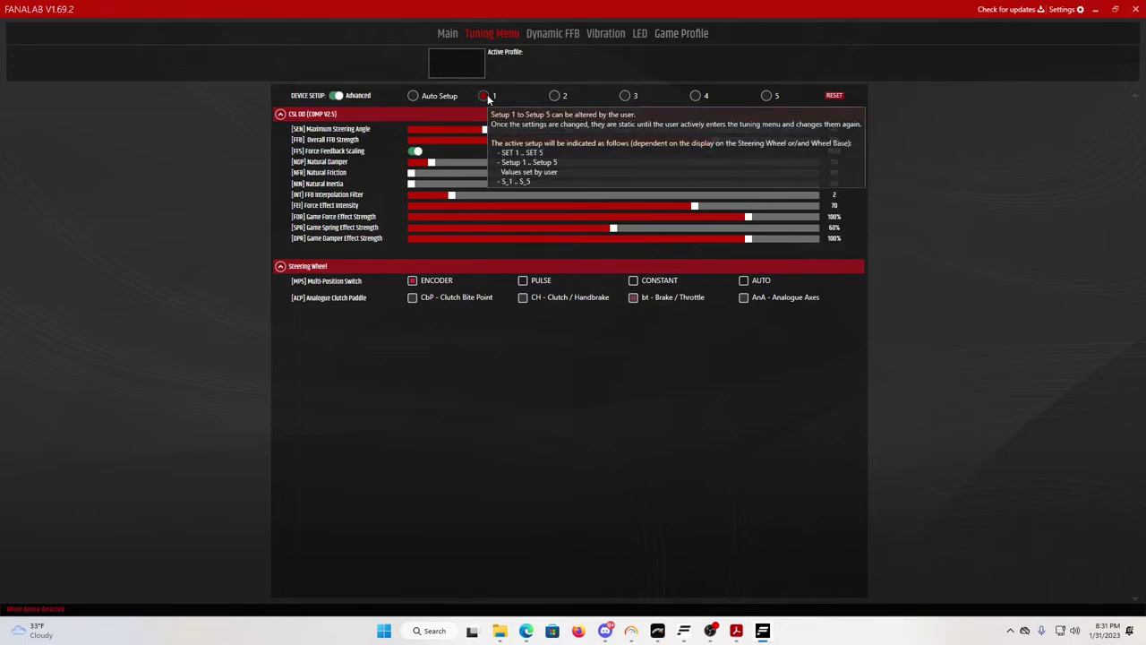
Save DiRT Rally 2.0's profile 'General' as its game default, then return to ACC's profiles
left_click(677, 36)
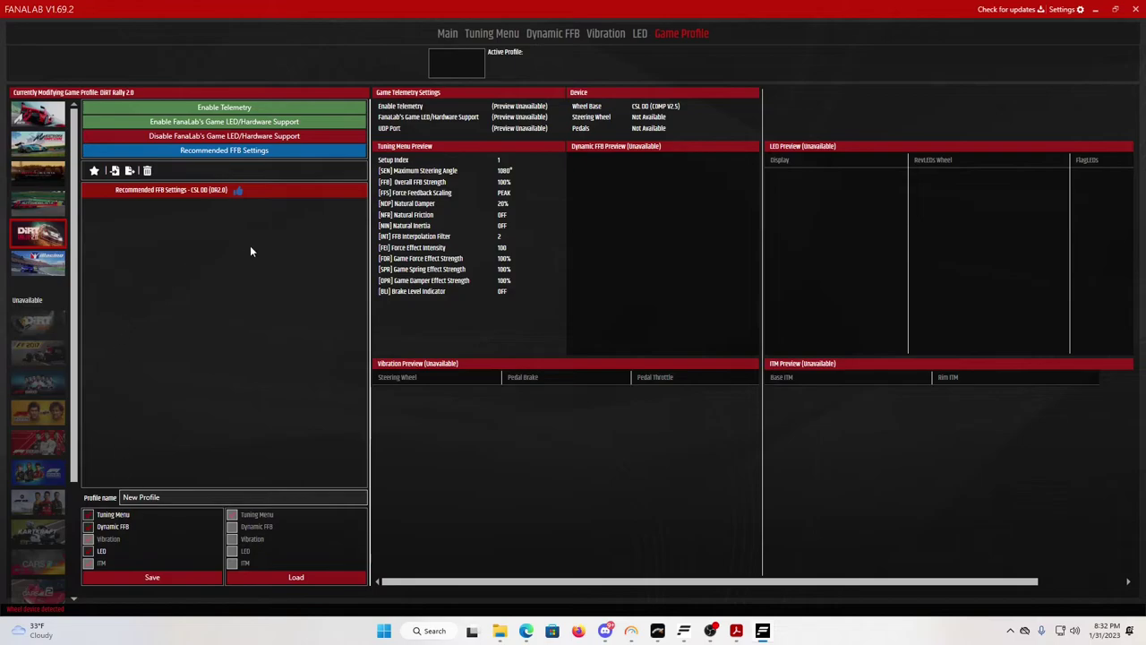
left_click(167, 577)
left_click(154, 496)
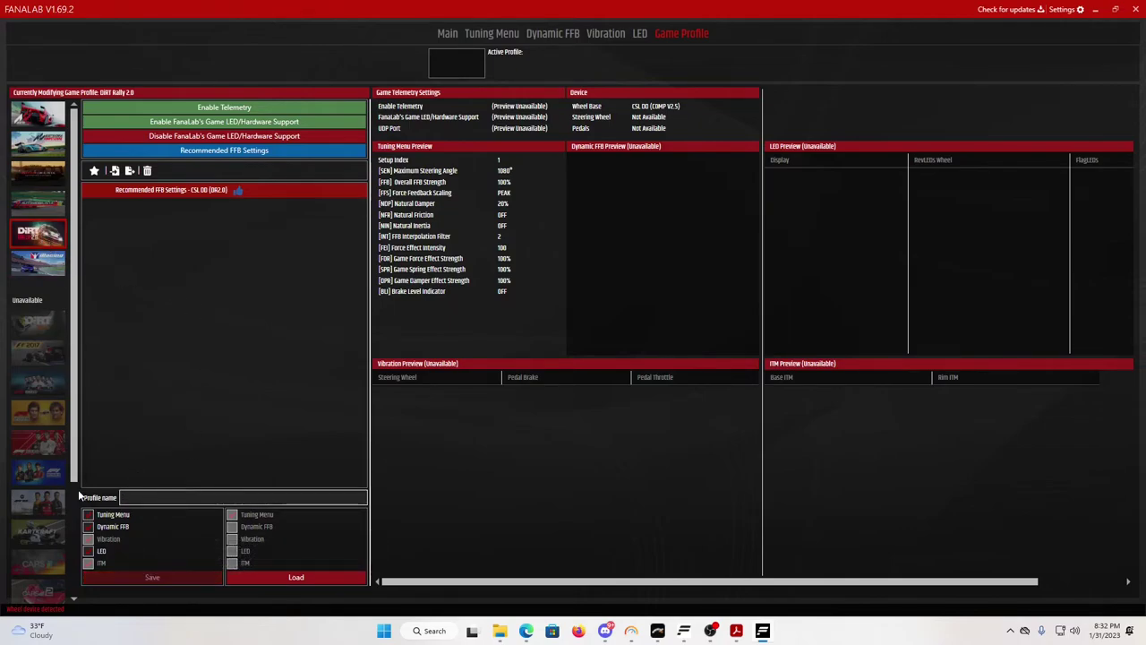
type("General")
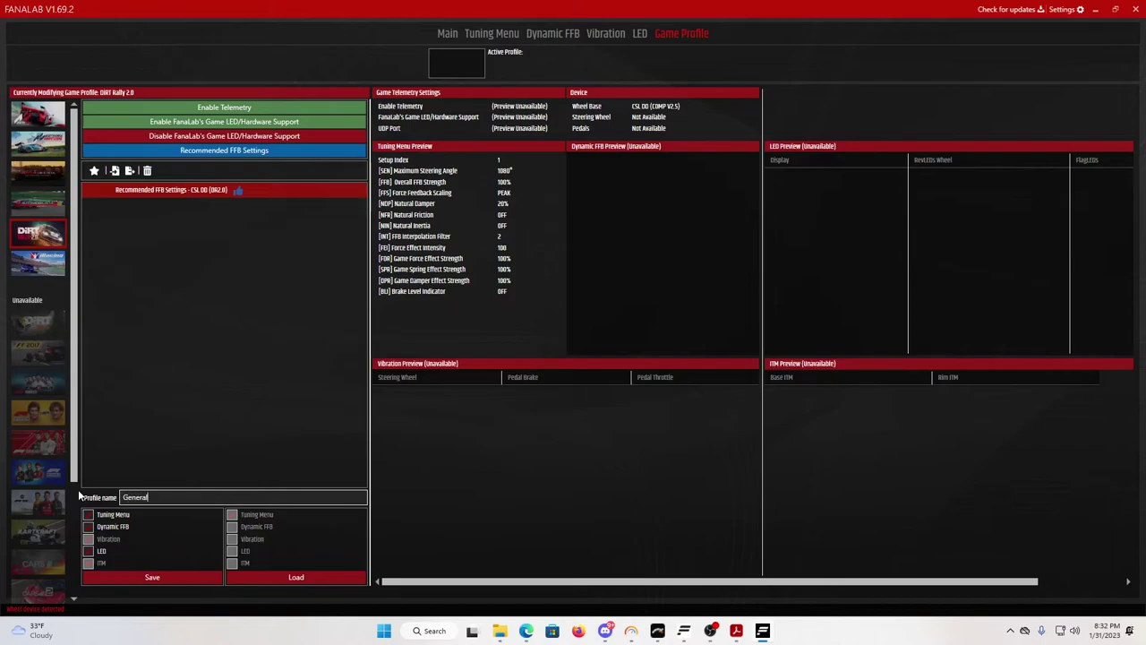
left_click(152, 578)
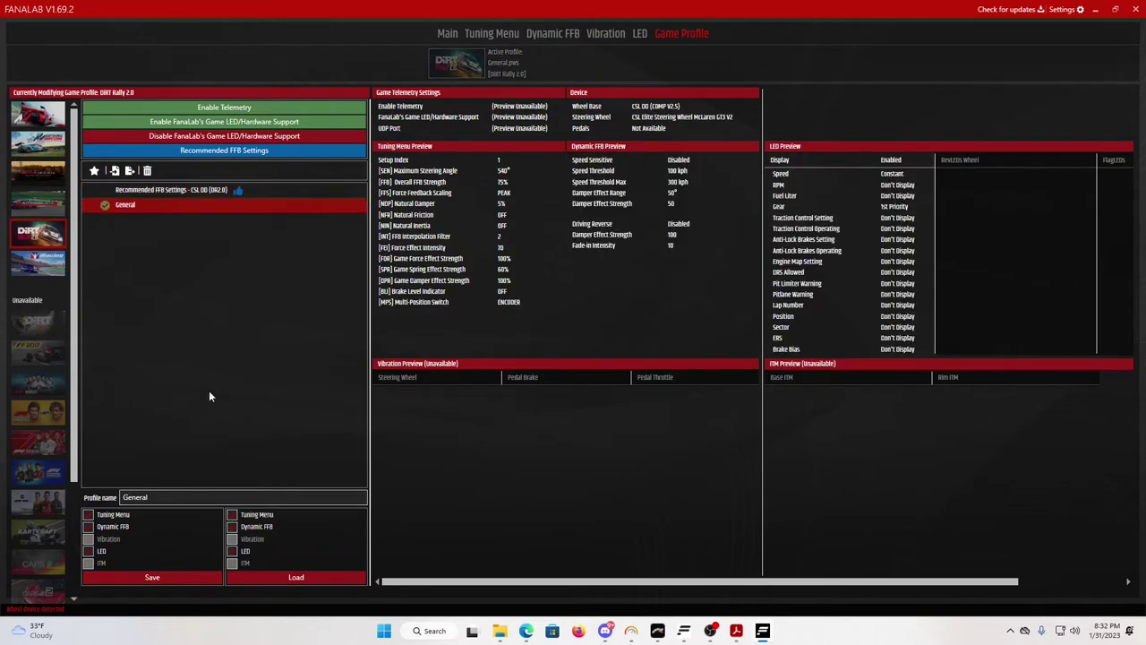
right_click(134, 206)
left_click(175, 215)
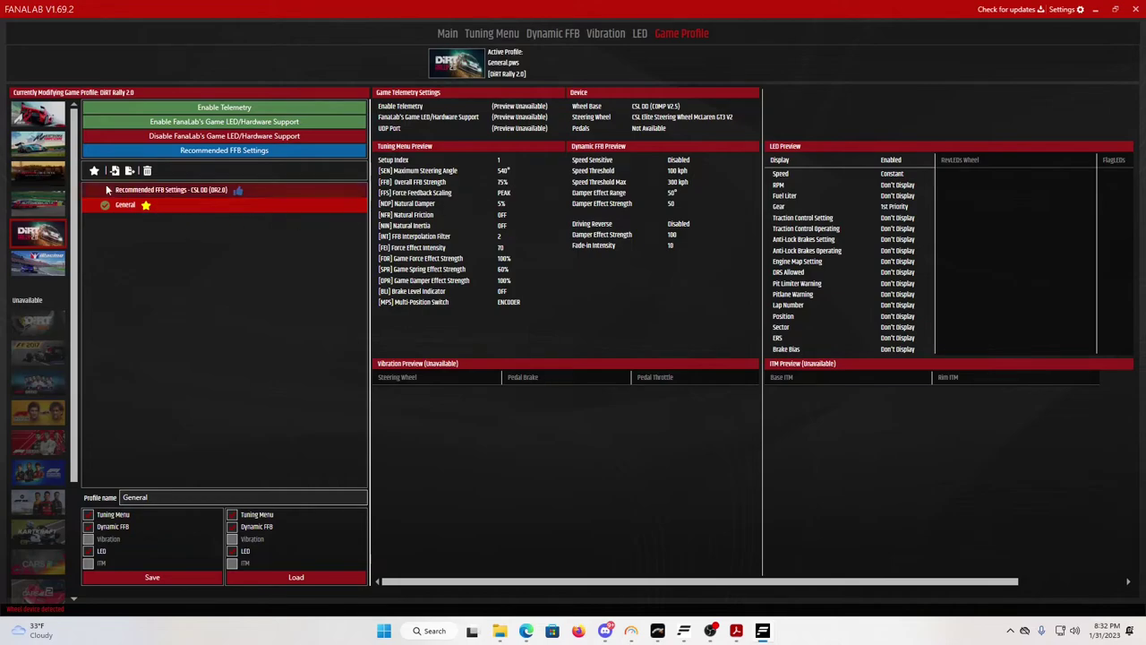
left_click(38, 143)
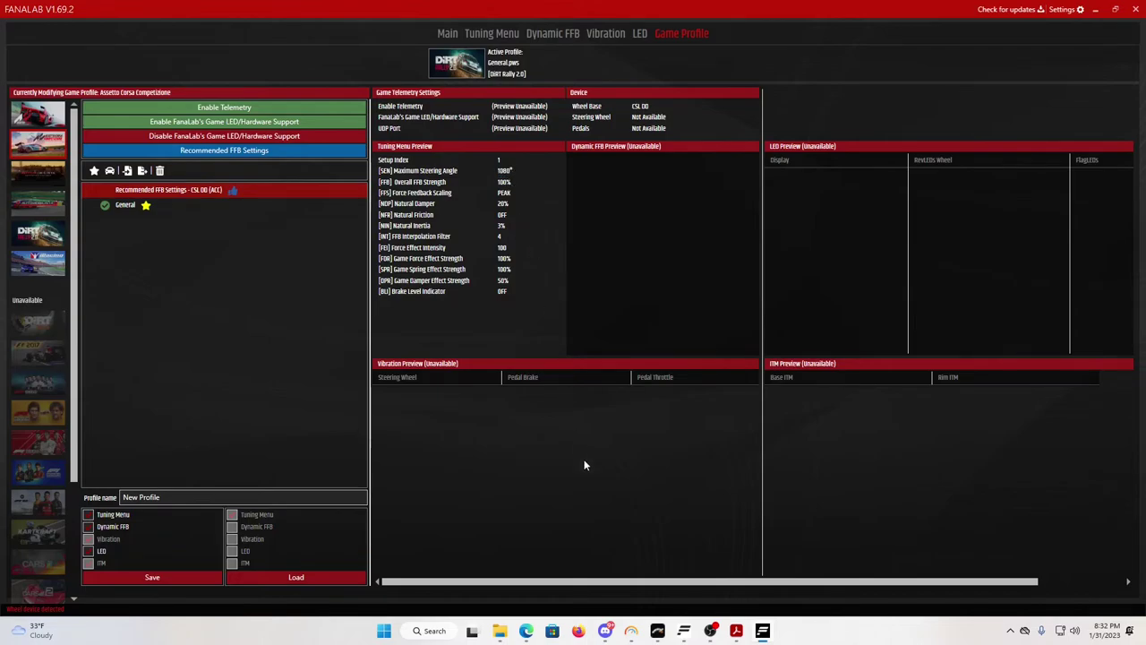
Show DiRT Rally 2.0's Tuning Menu beside the Fanatec panel, comparing Setup 1 at 540° and 75% FFB
mouse_move(685, 631)
left_click(675, 534)
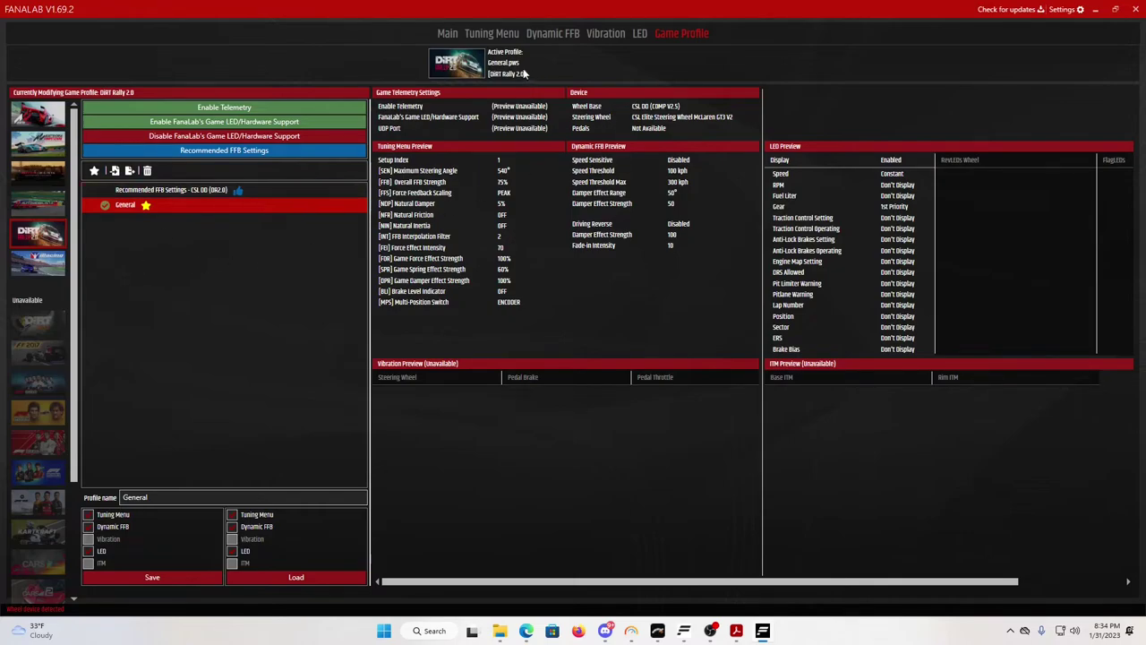
left_click(492, 33)
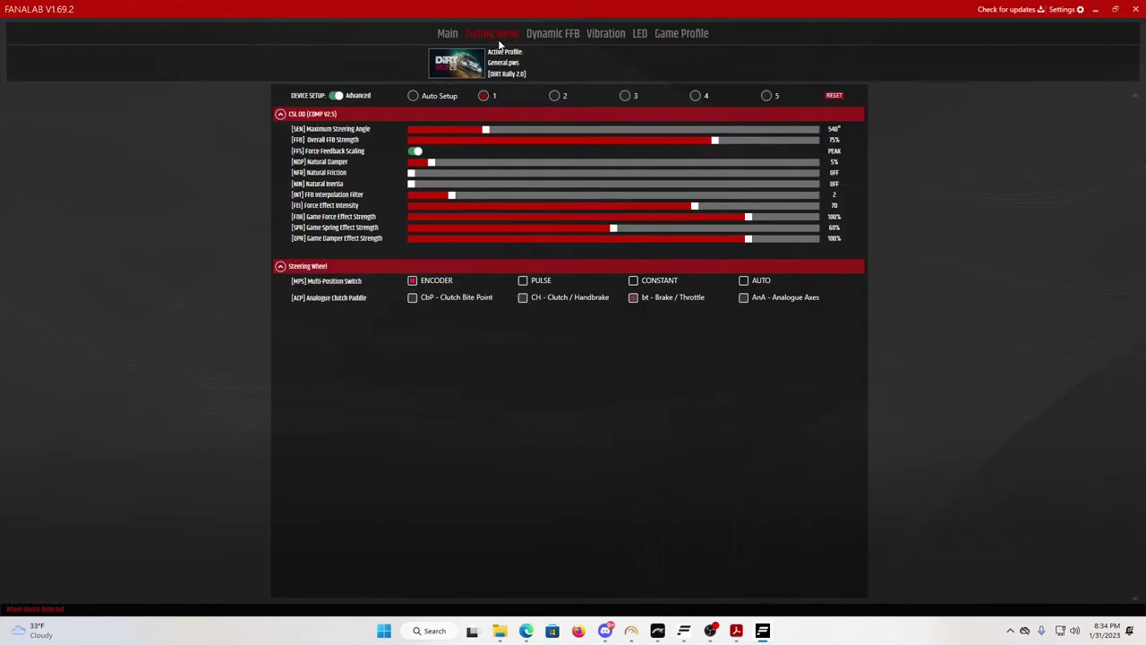
left_click(683, 632)
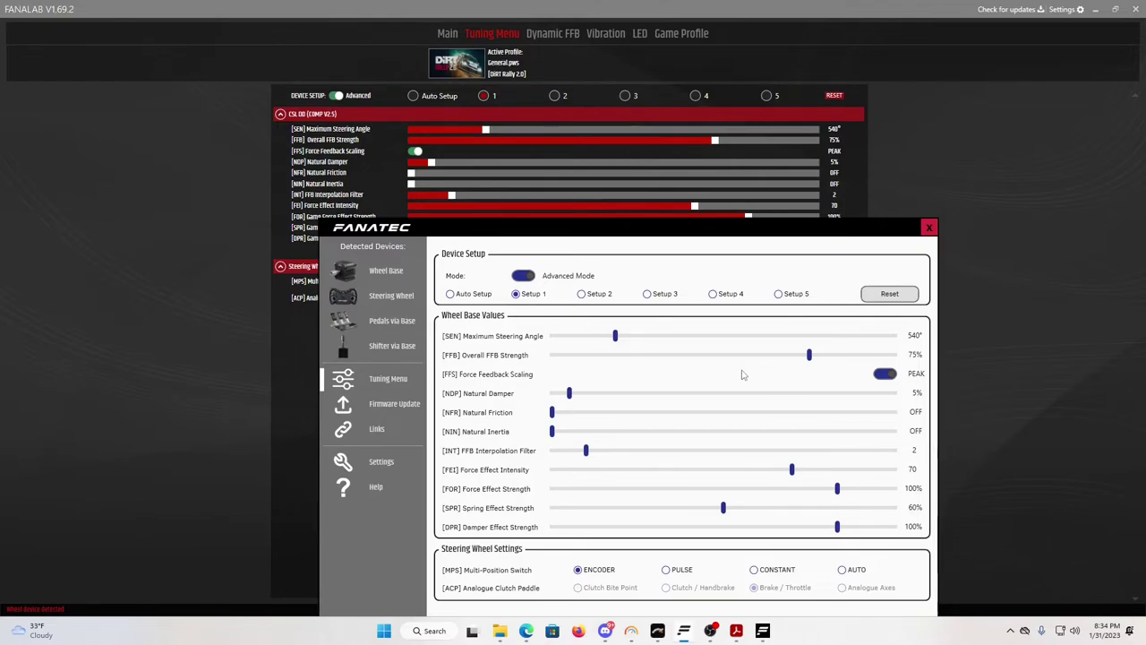
Load Assetto Corsa Competizione's General profile from the Game Profile page
left_click(229, 138)
left_click(670, 35)
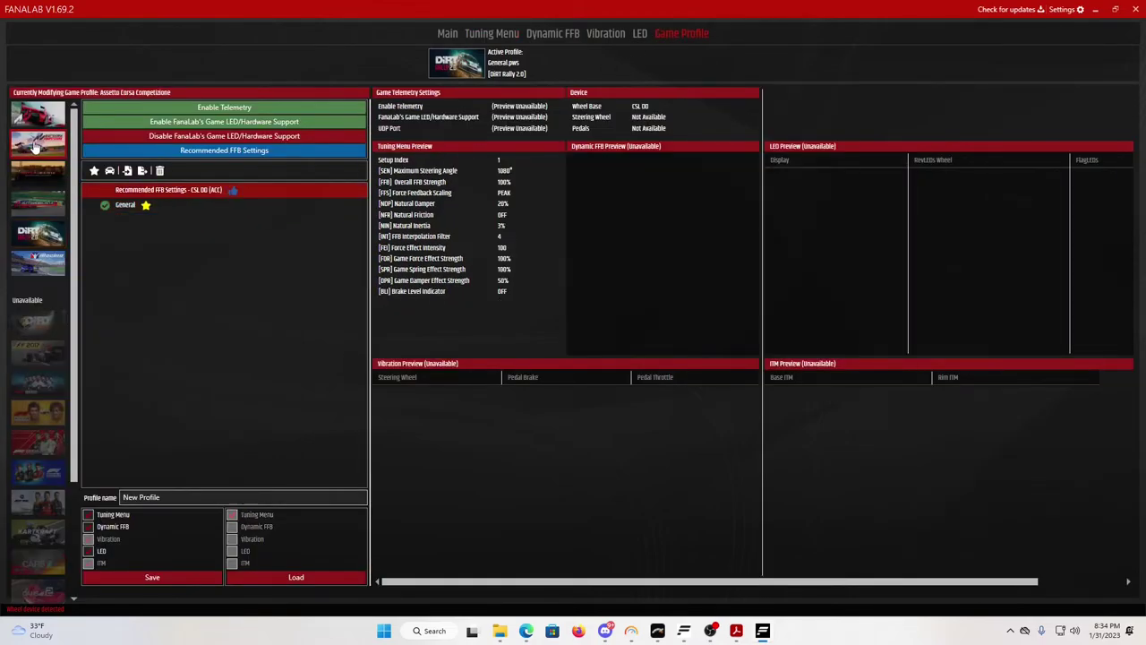
left_click(125, 205)
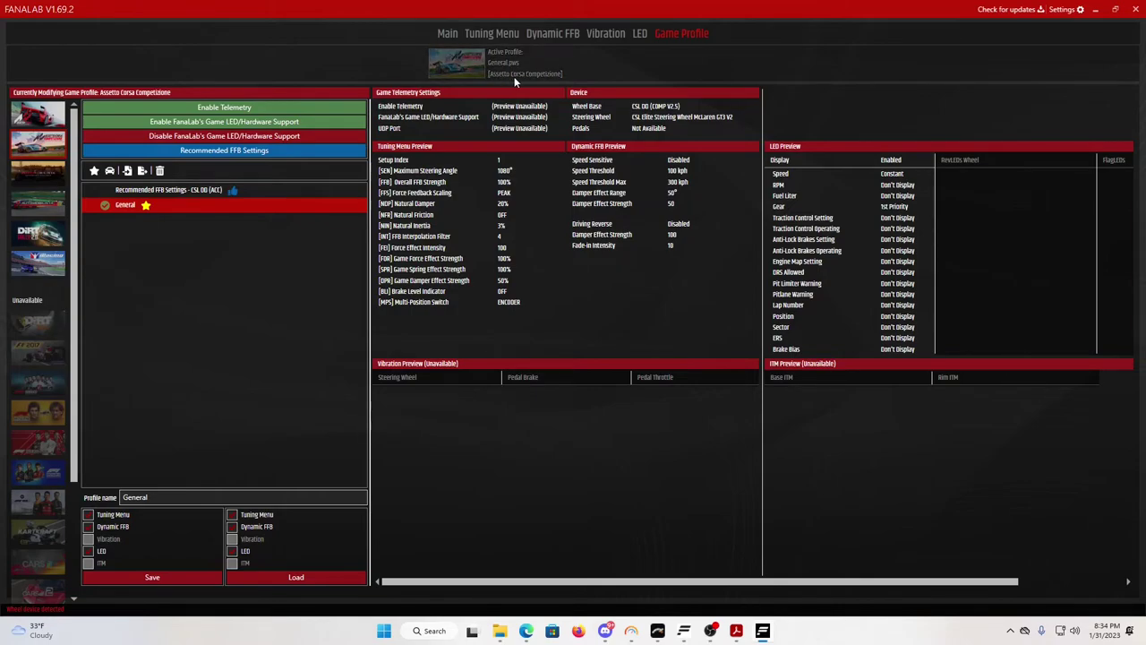
Compare Setup 1's 1080° and 100% FFB in Tuning Menu with the repositioned Fanatec panel
left_click(496, 32)
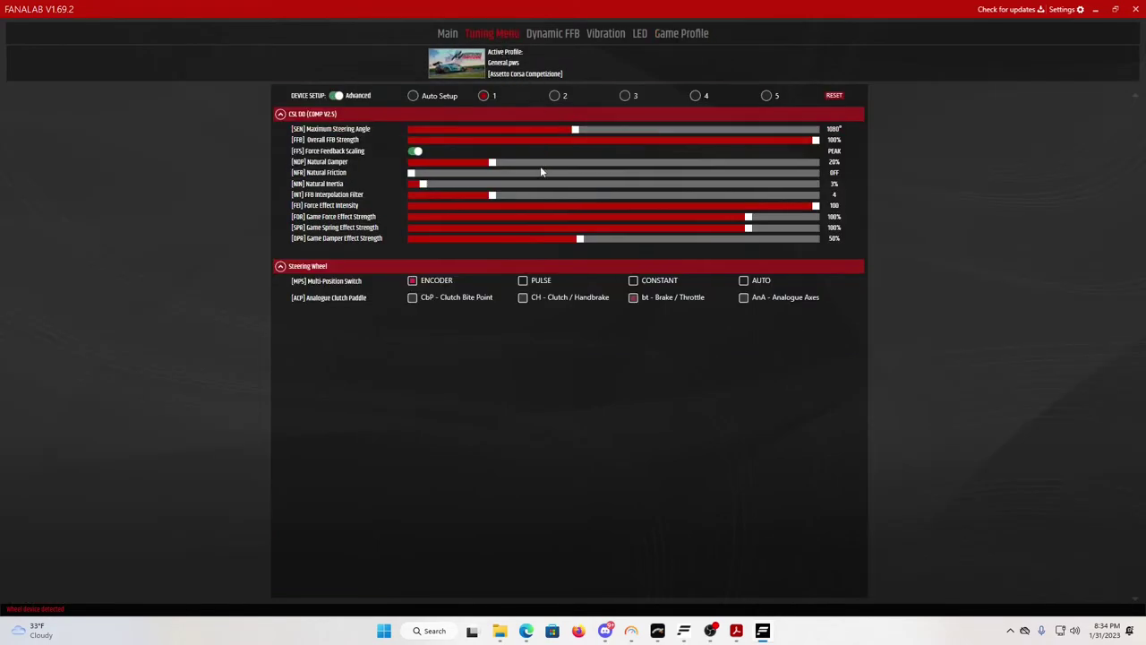
left_click(684, 630)
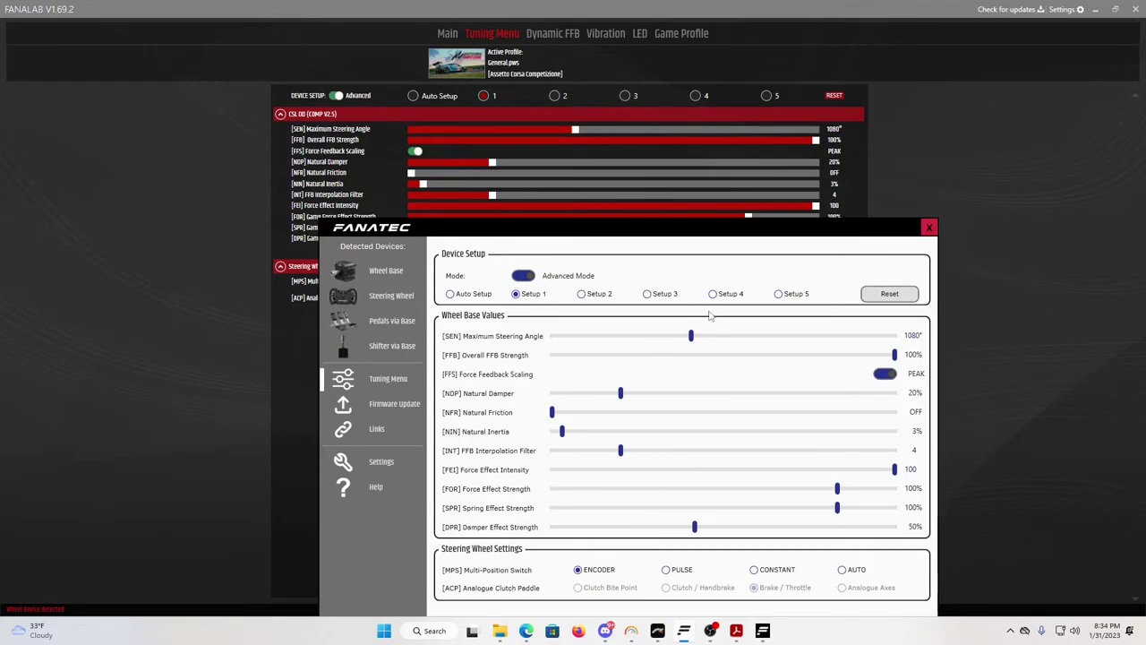
left_click_drag(729, 231, 821, 278)
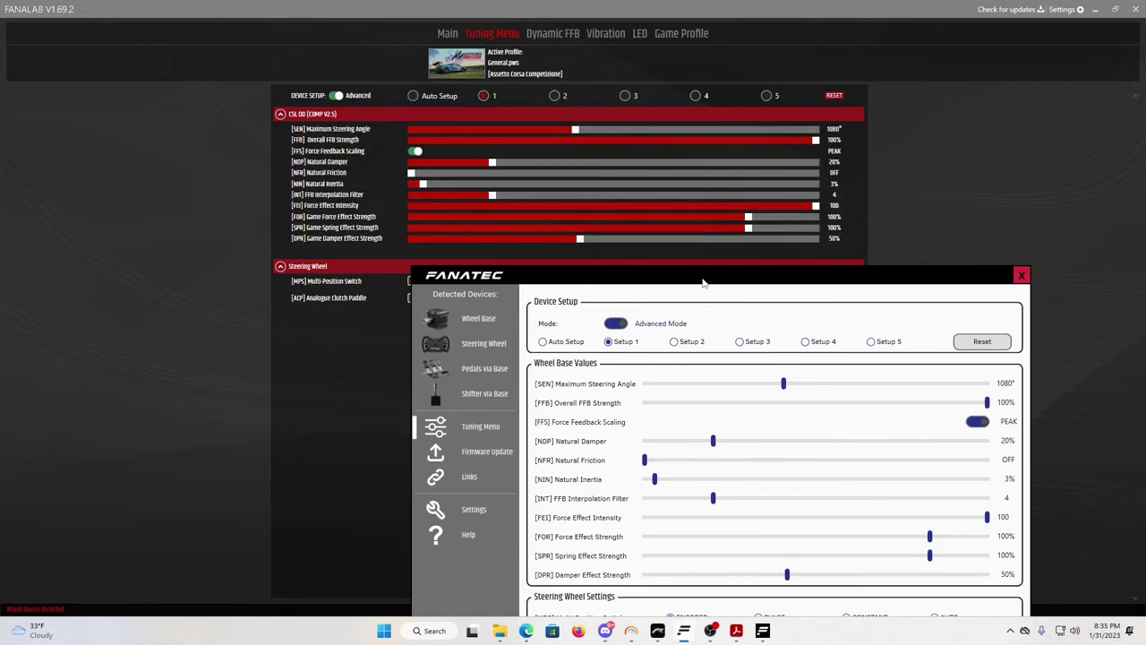
left_click_drag(703, 283, 703, 341)
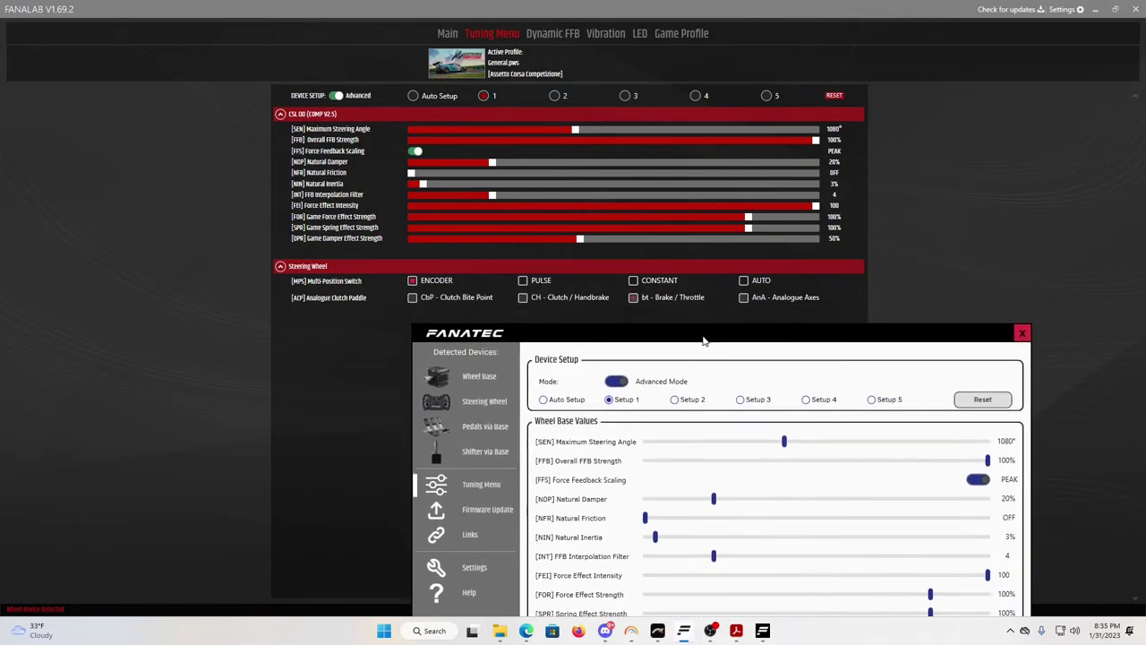
left_click(448, 35)
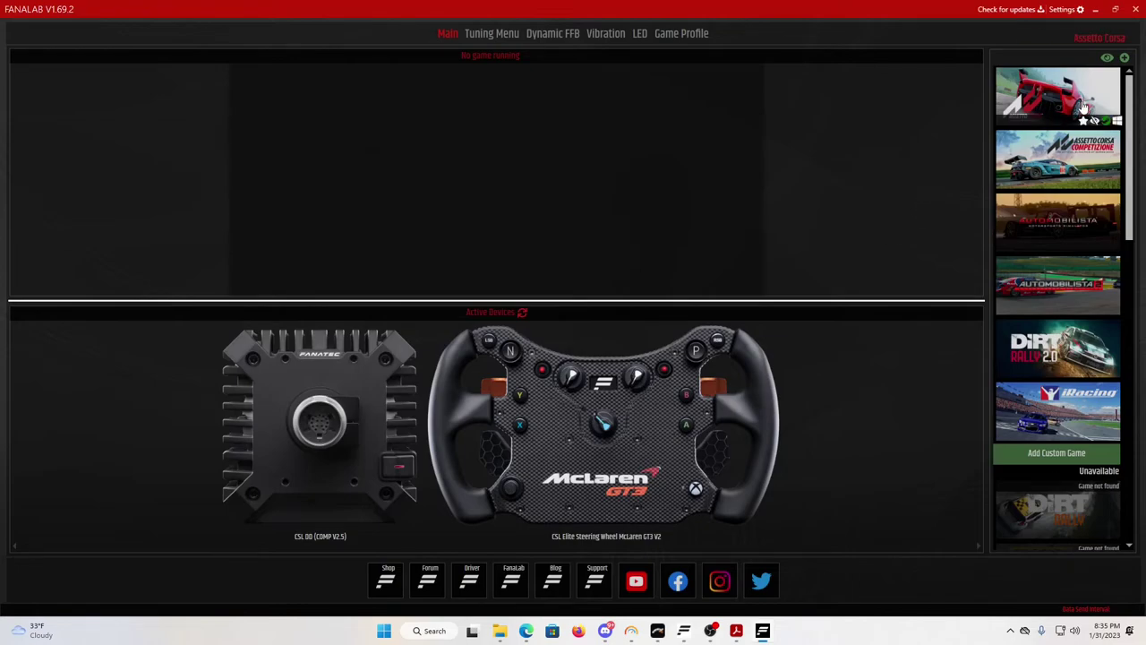
Select DiRT Rally 2.0 in the game list and confirm the Fanatec panel shows Setup 1 at 540°, 75% FFB
left_click(1065, 153)
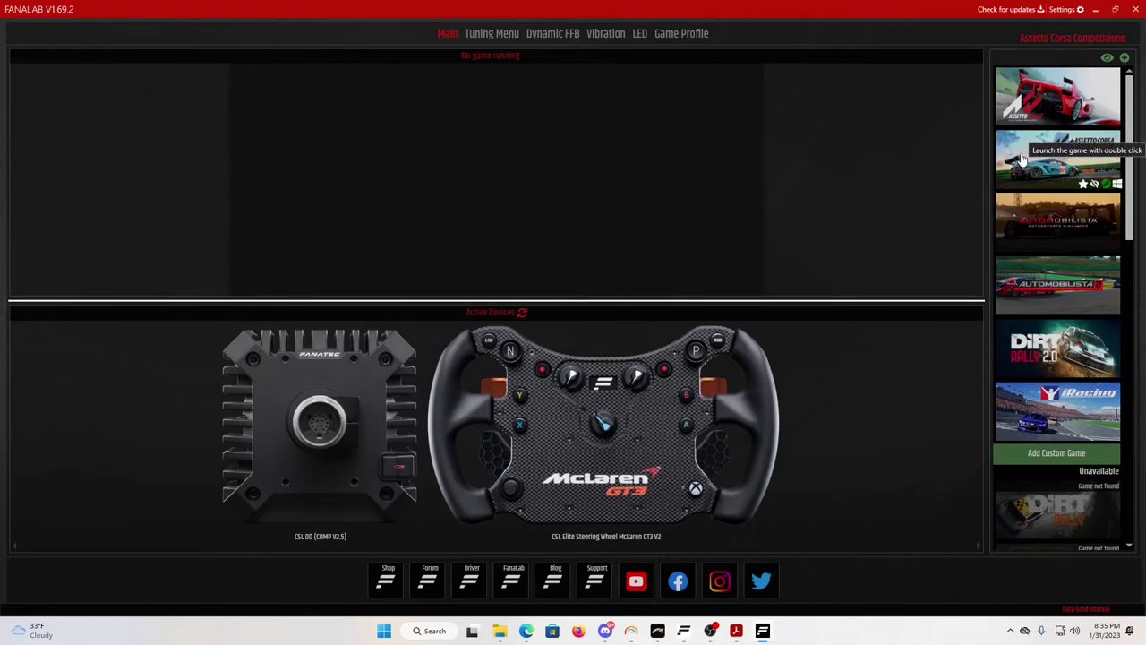
left_click(1024, 355)
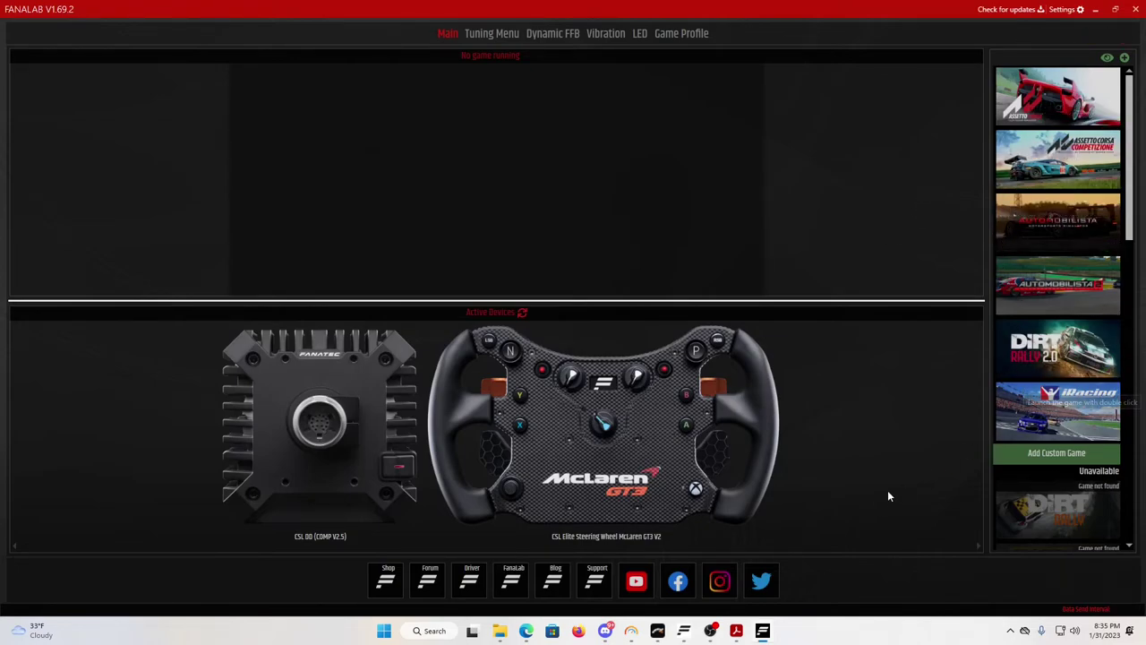
left_click(685, 634)
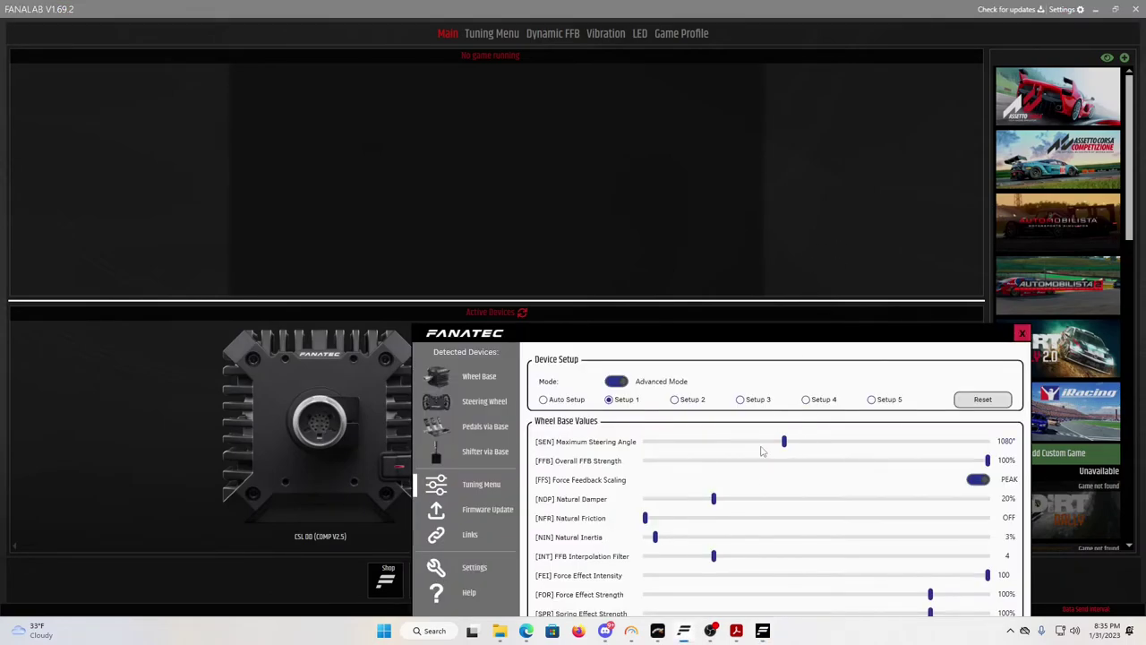
mouse_move(786, 447)
mouse_move(1065, 356)
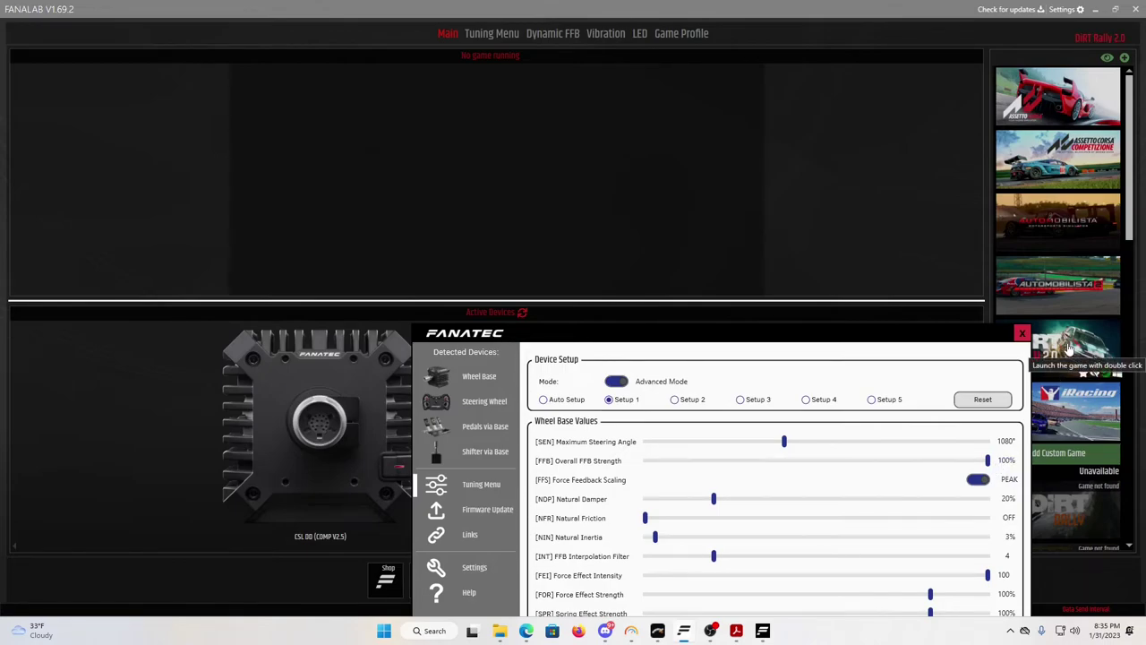
left_click(1068, 348)
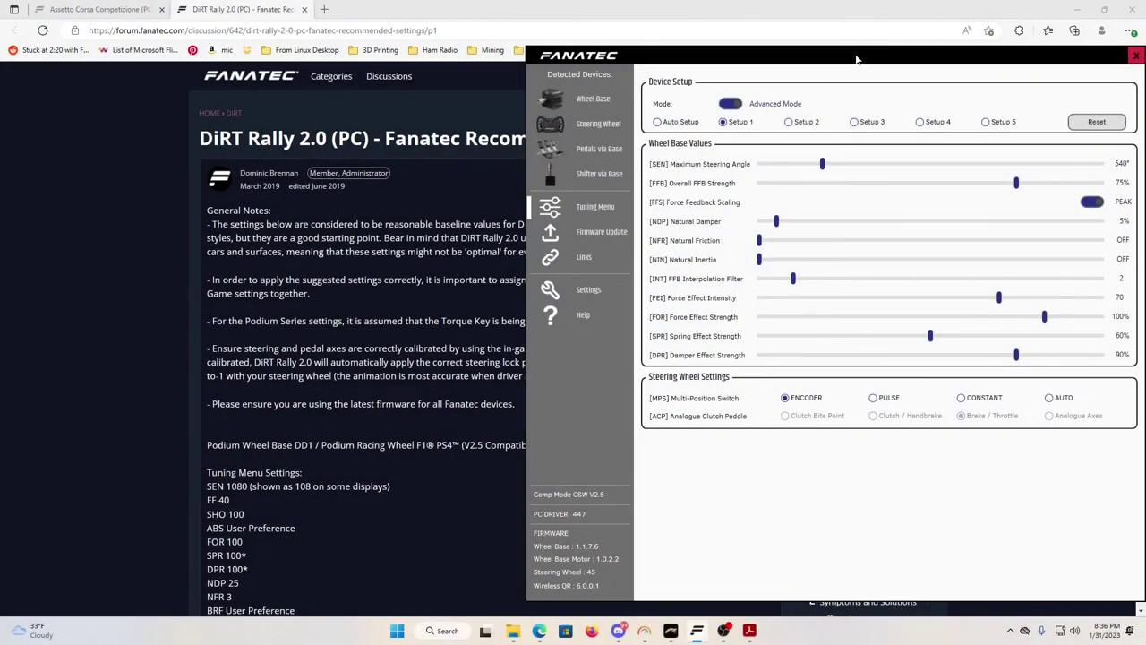
Reposition and enlarge the Fanatec settings panel, then minimize it
left_click_drag(857, 59, 597, 313)
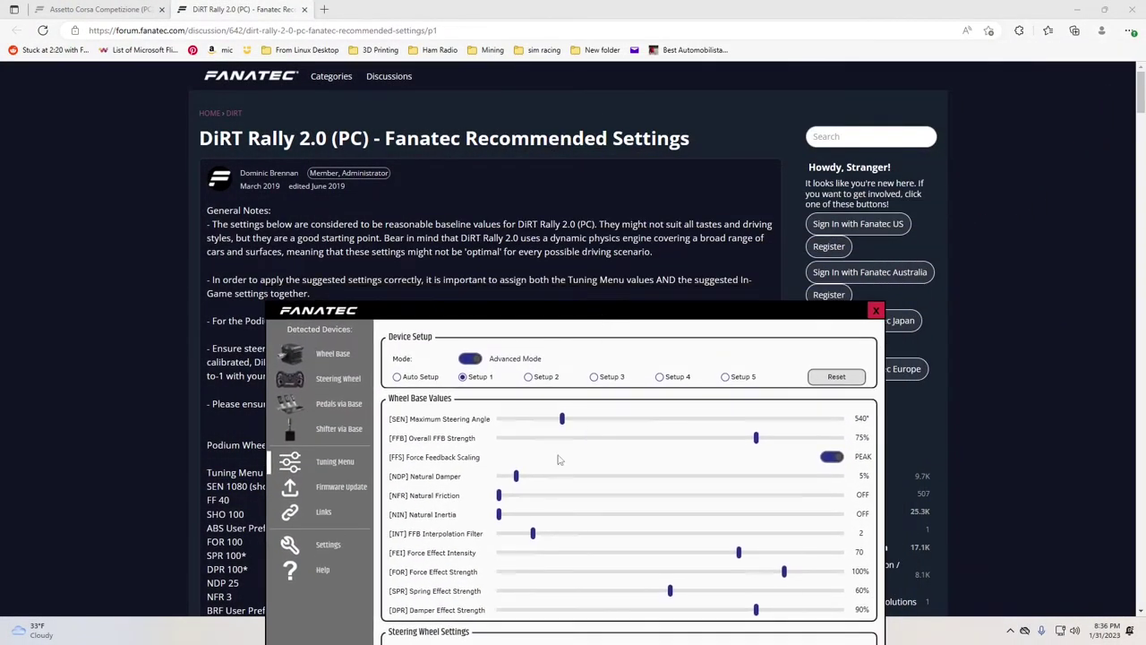
mouse_move(606, 445)
double_click(710, 315)
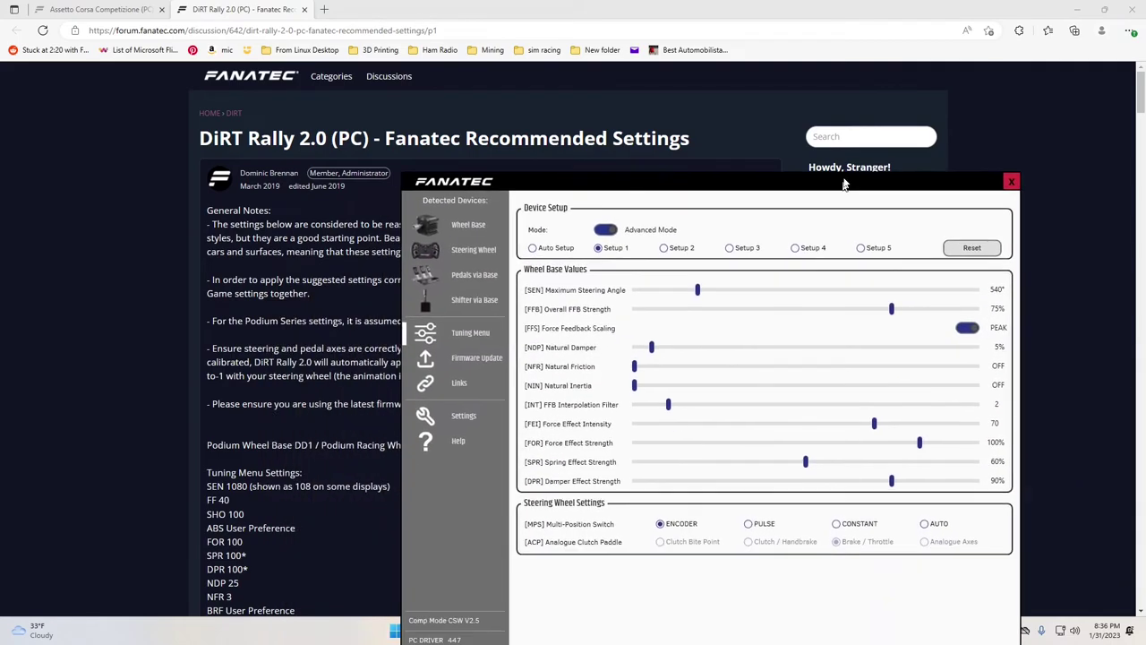
left_click(723, 631)
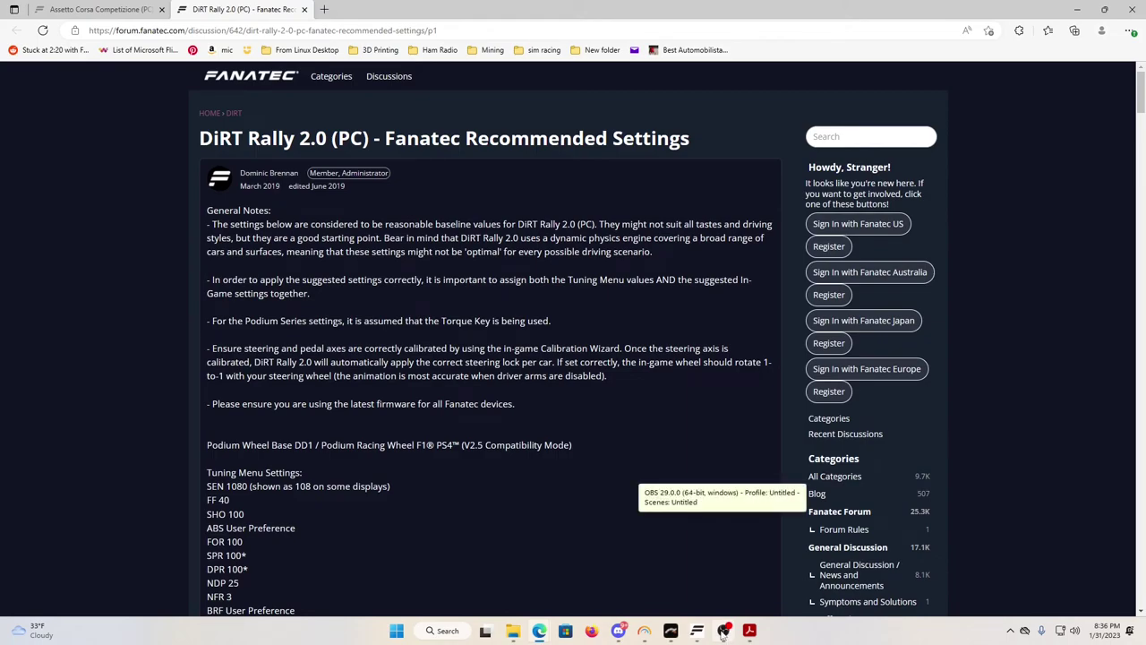
Search Windows for 'fanalab' and minimize the forum browser to reveal the desktop
mouse_move(754, 634)
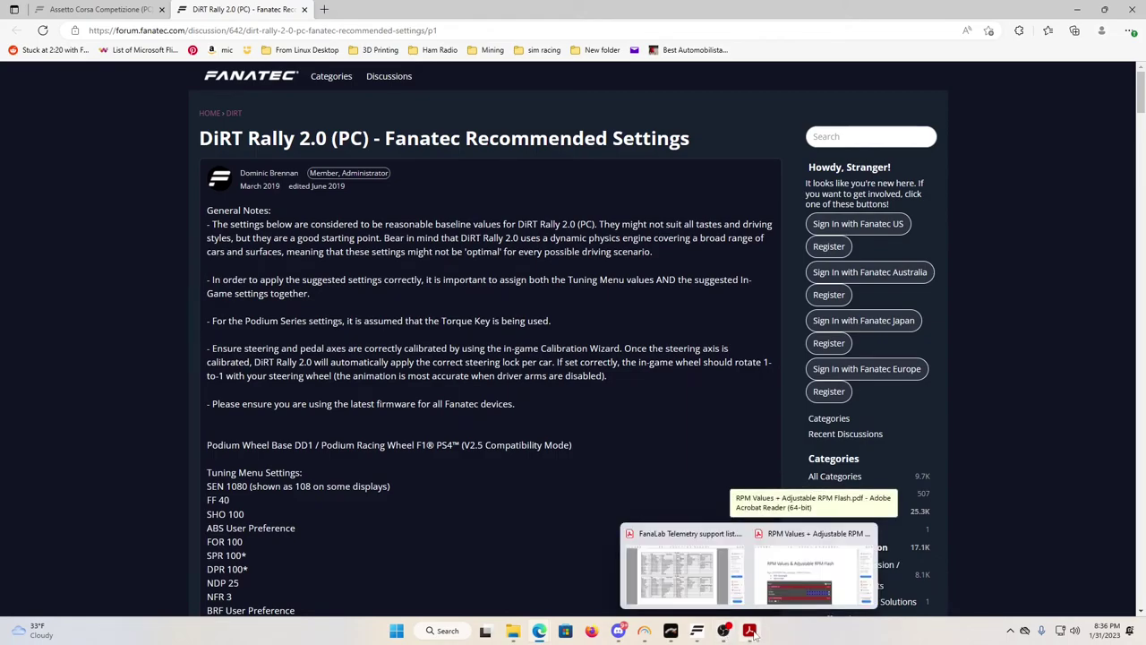
left_click(448, 631)
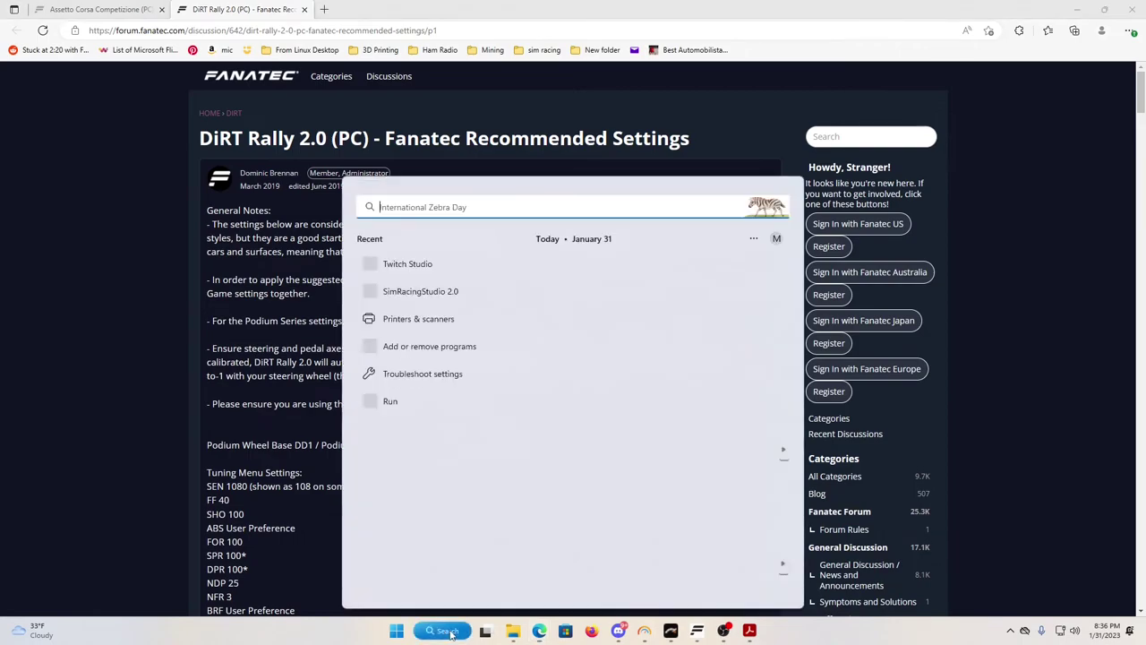
type("fanalab")
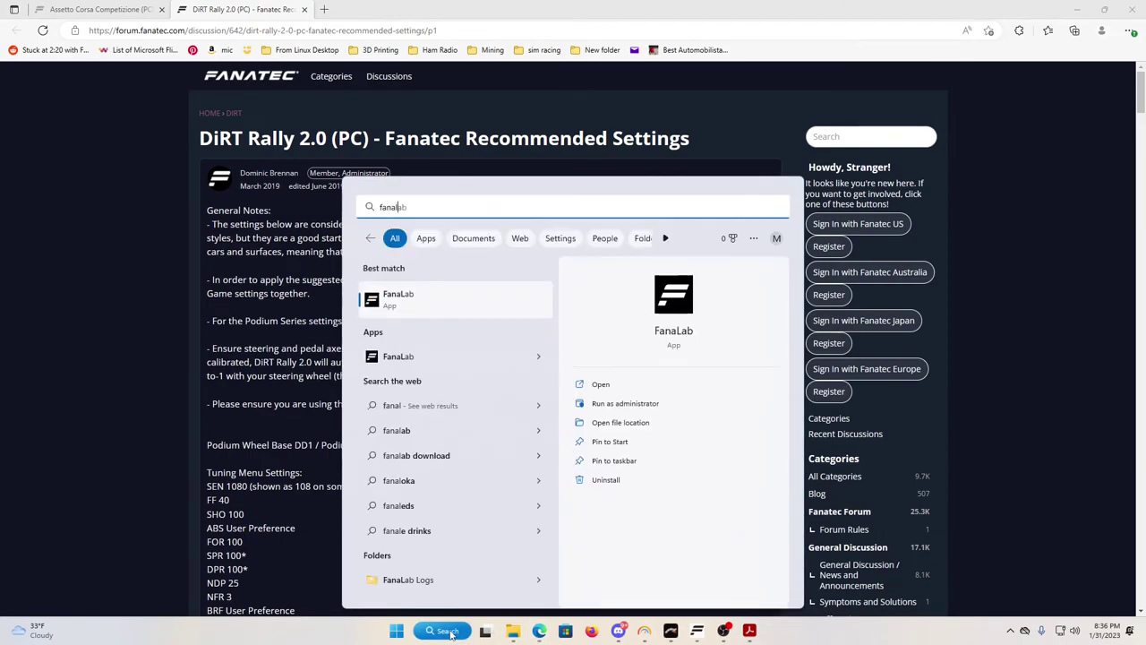
key("BackSpace")
key("BackSpace")
key("BackSpace")
key("BackSpace")
key("BackSpace")
key("BackSpace")
key("BackSpace")
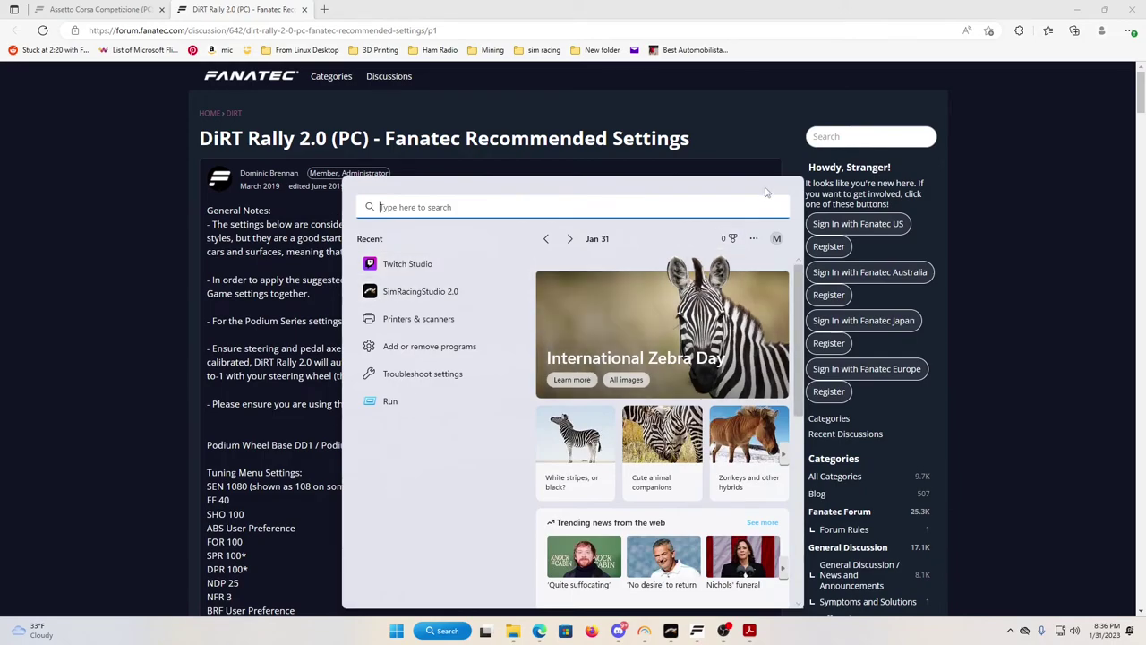
left_click(1073, 9)
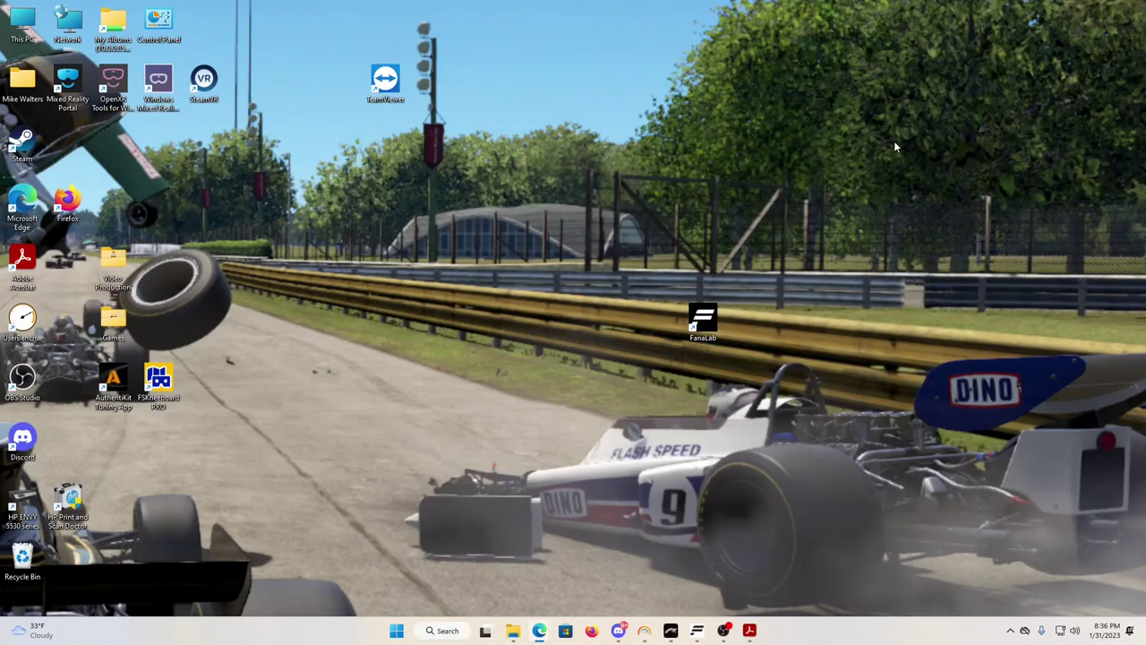
Start FanaLab maximized, move the Fanatec tuning panel lower, and launch ACC from the game list
double_click(704, 318)
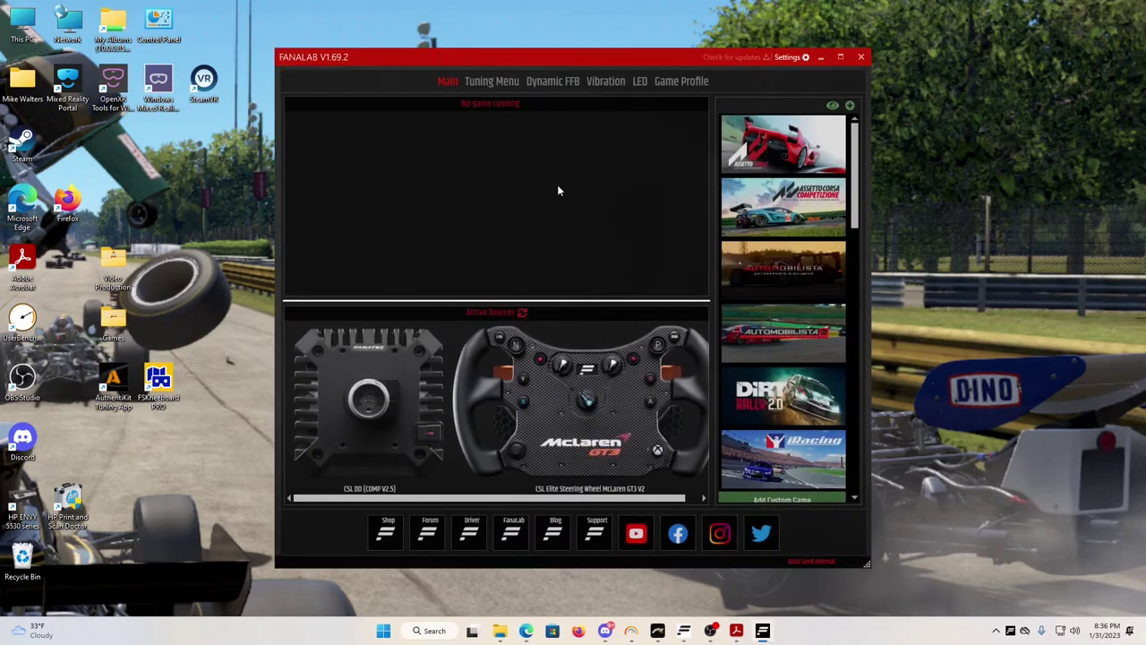
left_click(839, 56)
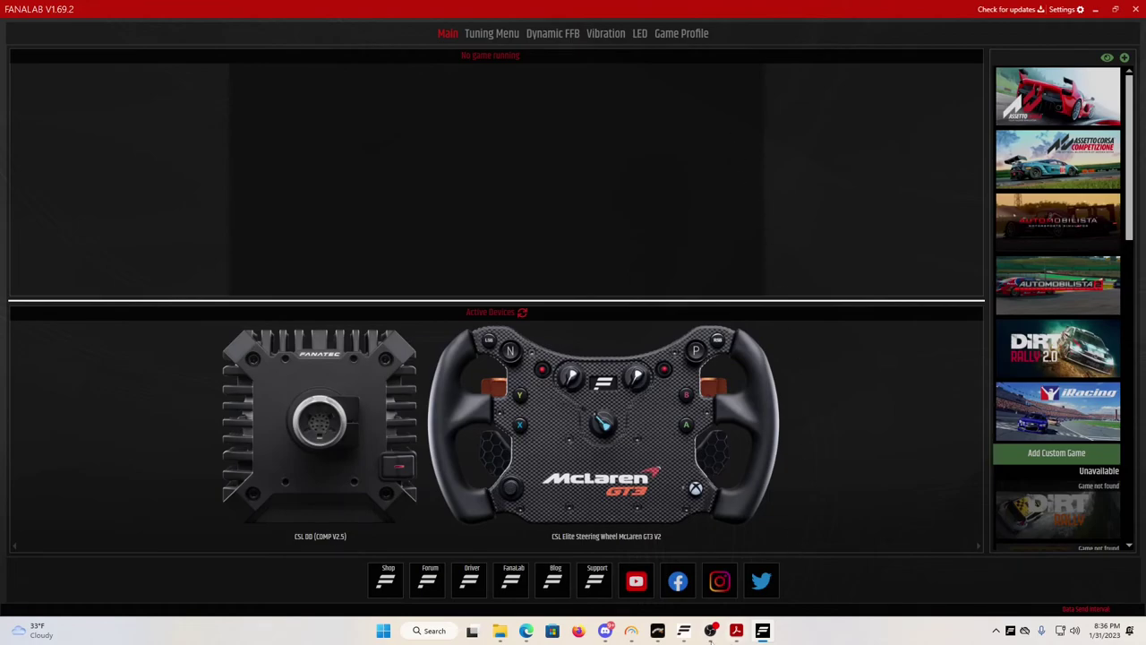
left_click(709, 633)
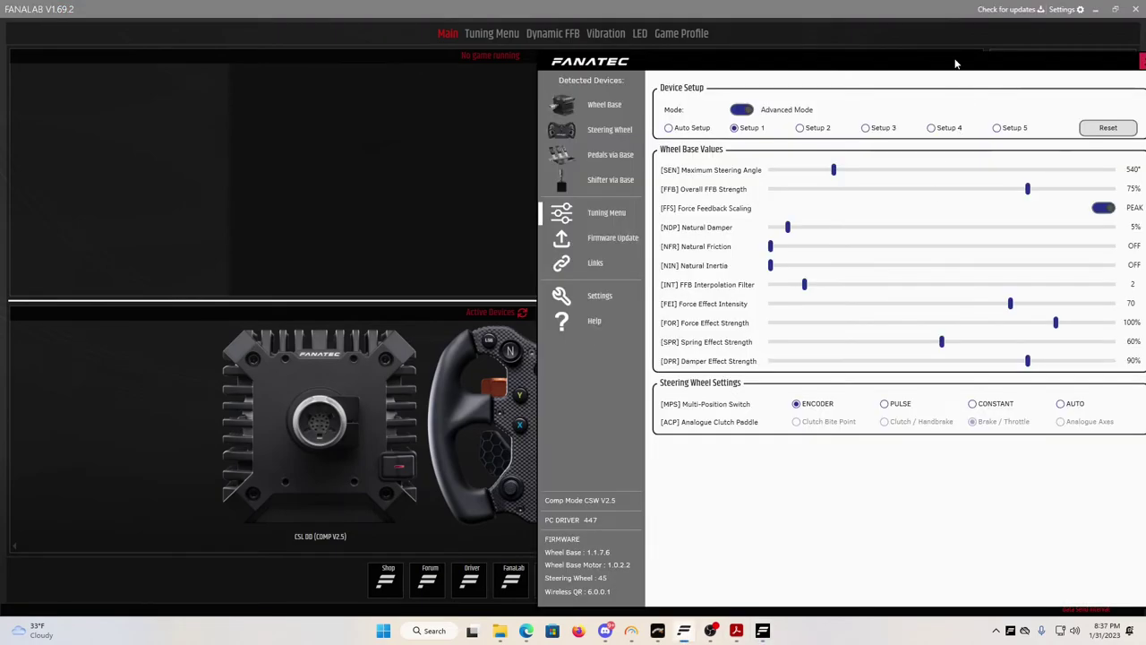
left_click_drag(956, 64, 653, 322)
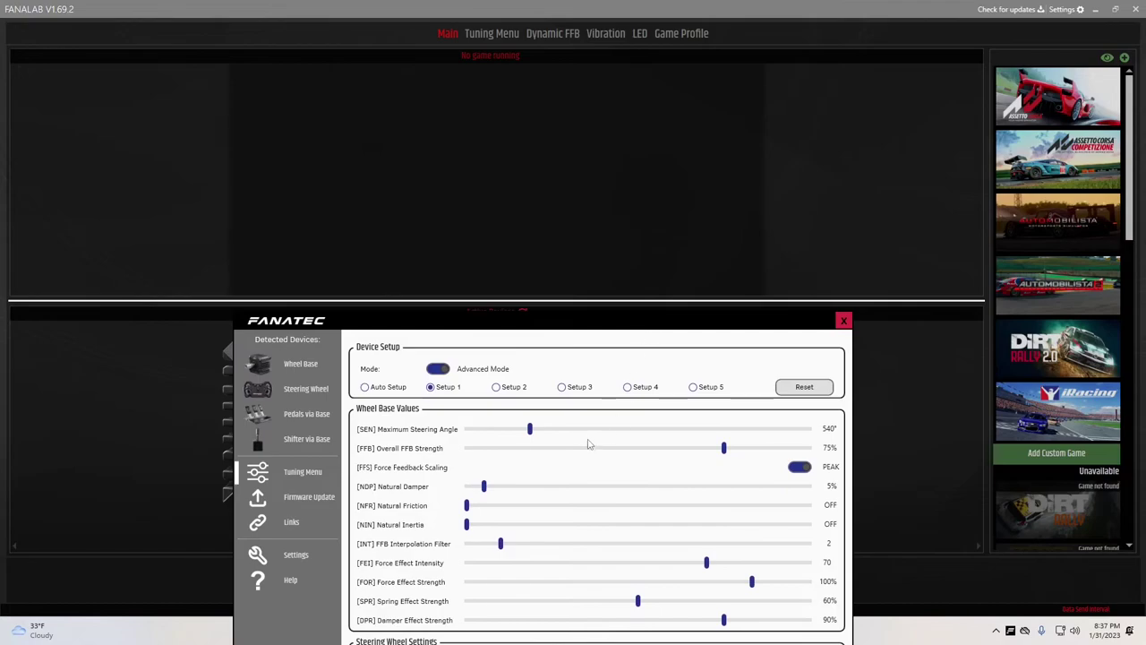
left_click(1059, 156)
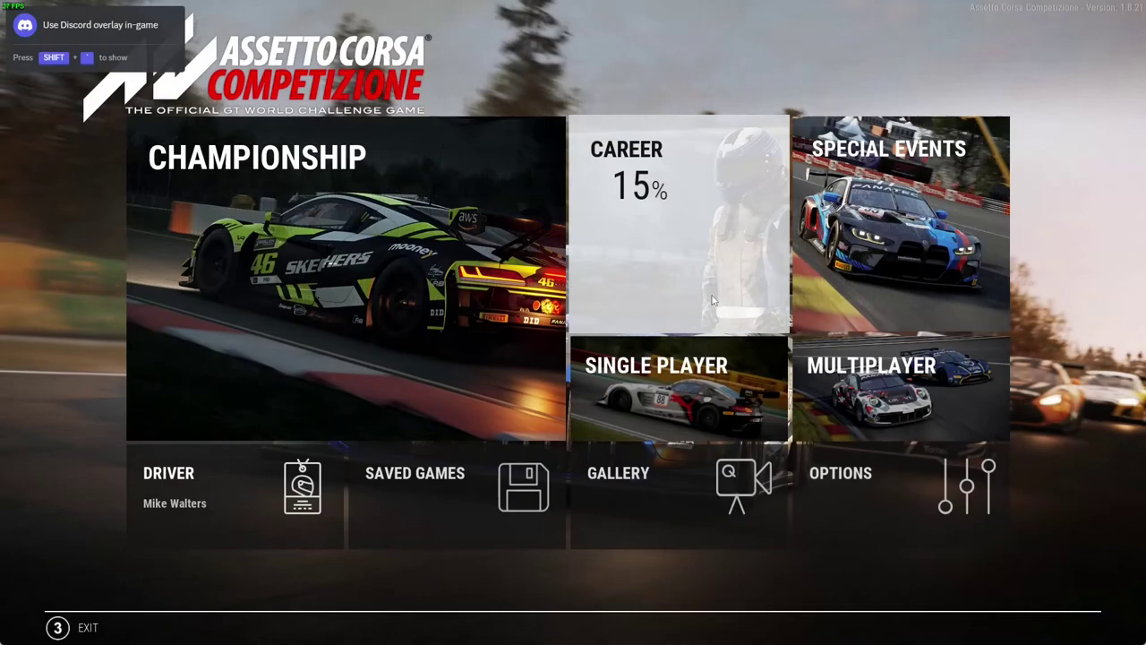
Verify the Fanatec panel's Setup 1 reads 1080° and 100% FFB, then exit ACC and confirm quitting
key("alt+Tab")
key("alt+Tab")
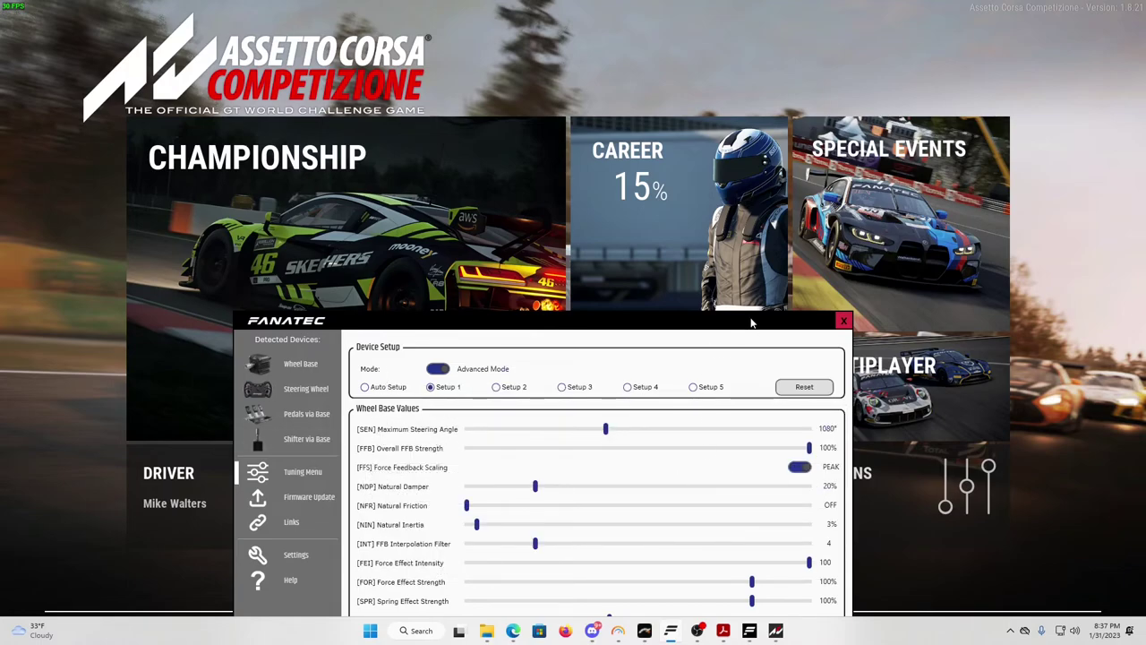
left_click_drag(751, 322, 770, 361)
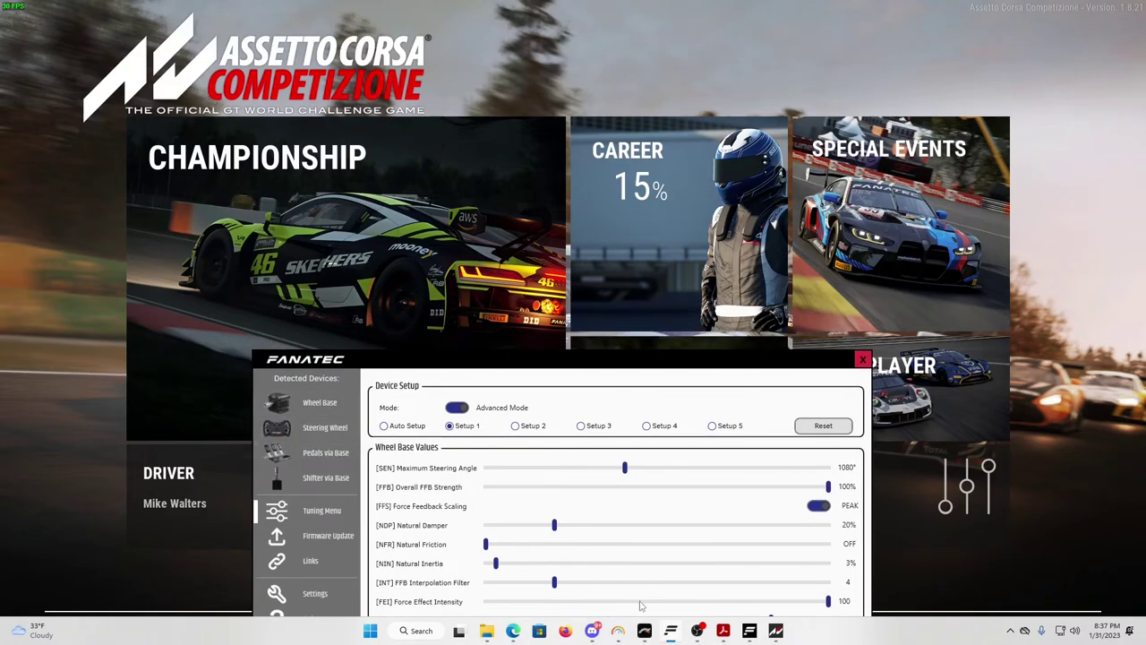
left_click(776, 633)
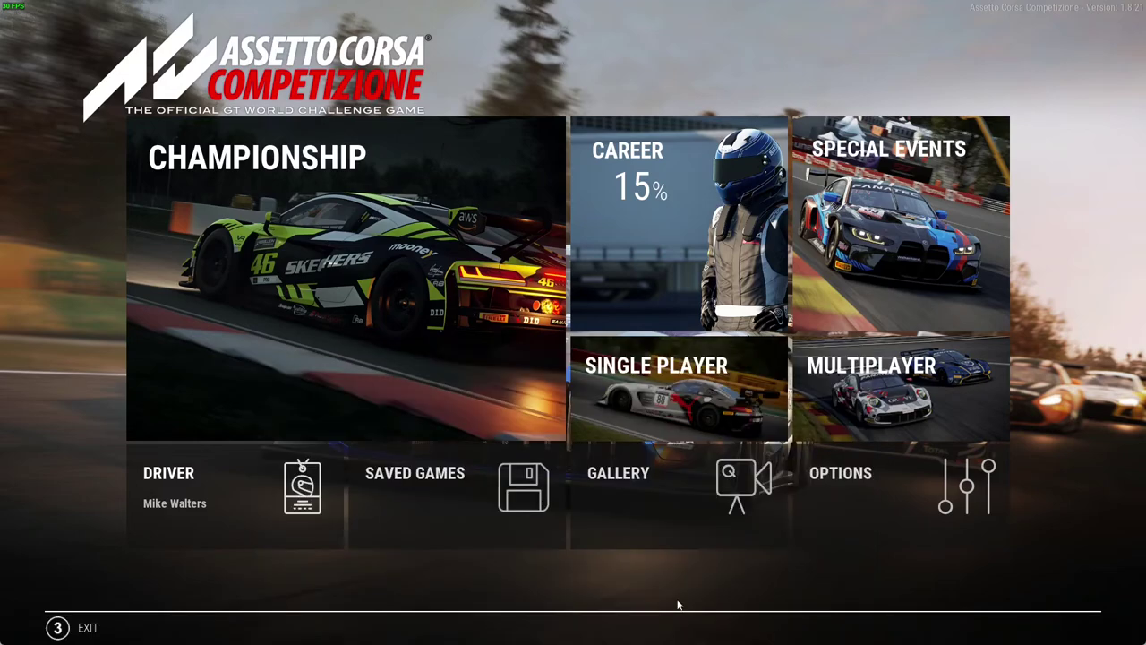
left_click(59, 626)
left_click(453, 383)
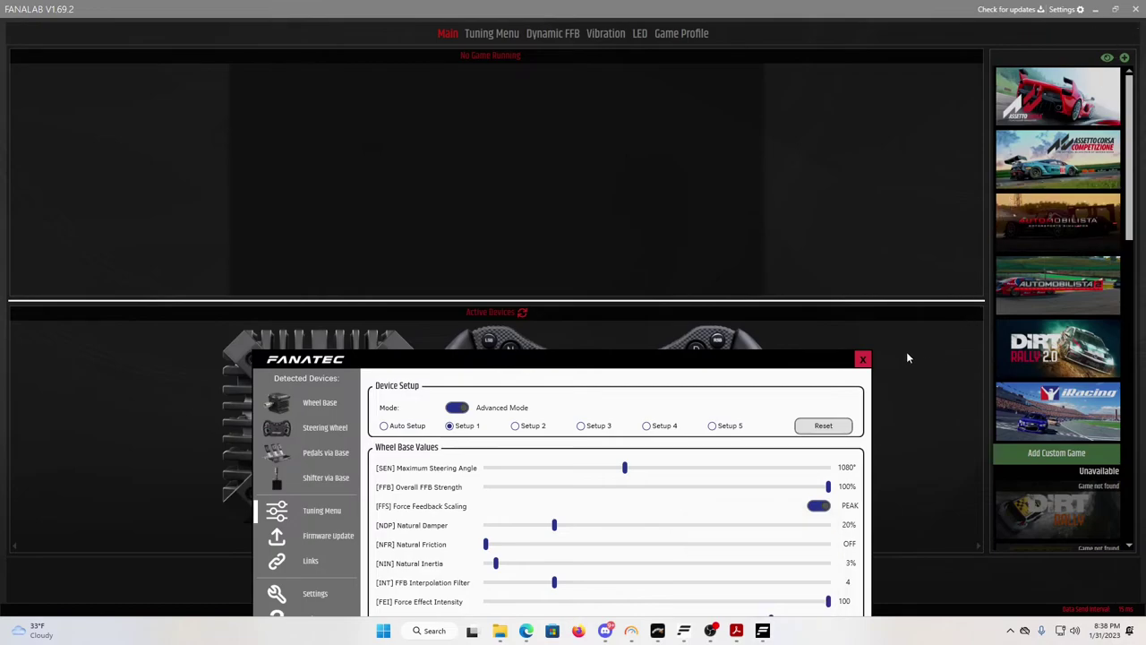
Close the Fanatec panel, review Tuning Menu, and toggle Speed's constant display off and on in LED
left_click(763, 630)
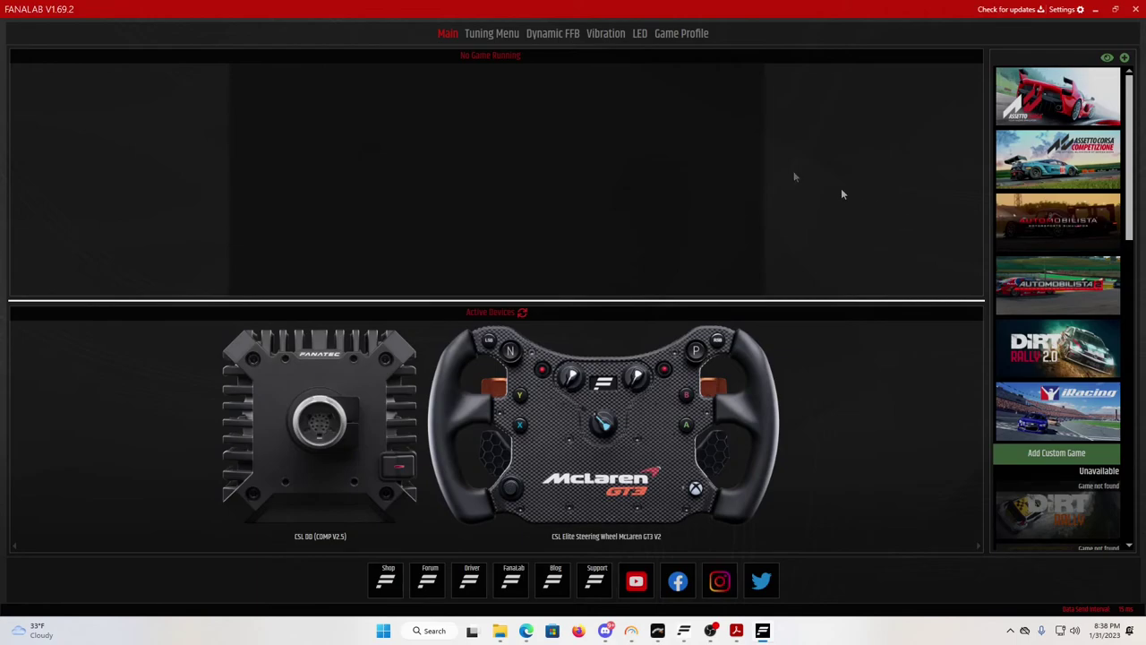
left_click(479, 36)
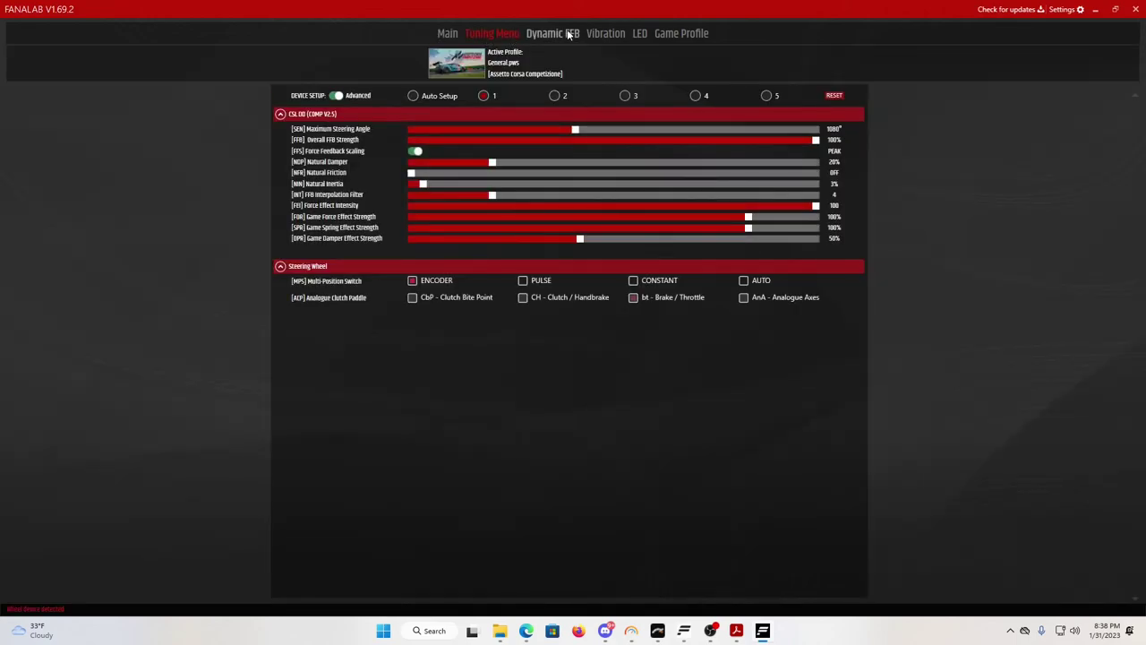
left_click(640, 35)
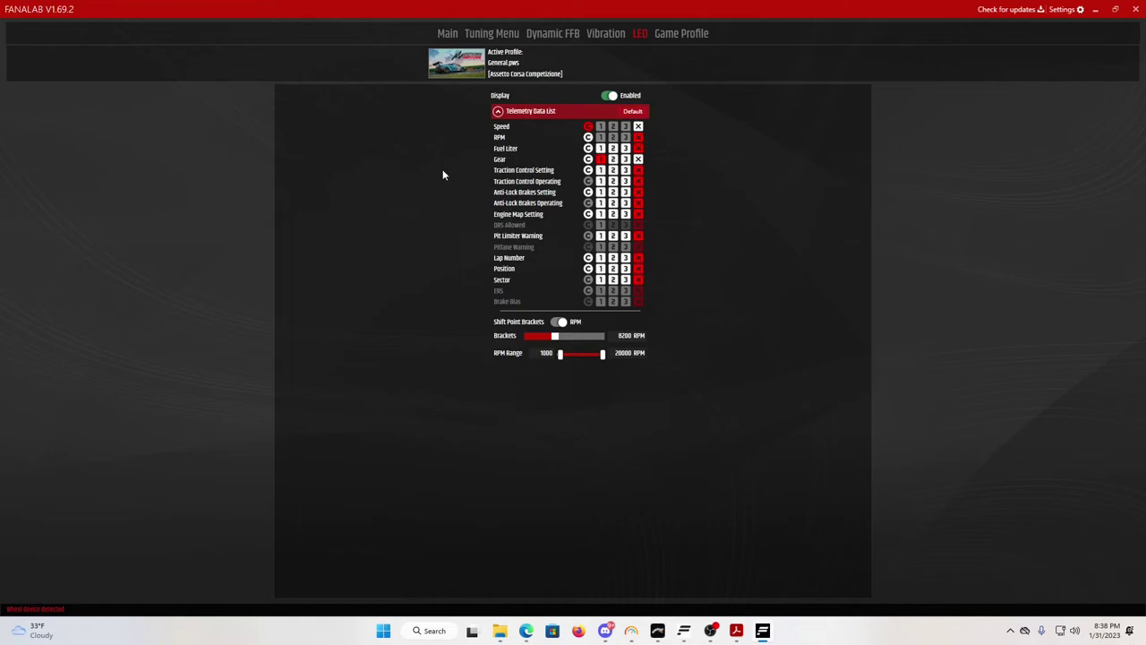
left_click(587, 127)
left_click(586, 127)
left_click(587, 127)
left_click(587, 127)
Switch between Main, Game Profile and LED pages reviewing ACC's telemetry, Gear priority and 8200 RPM shift
mouse_move(664, 634)
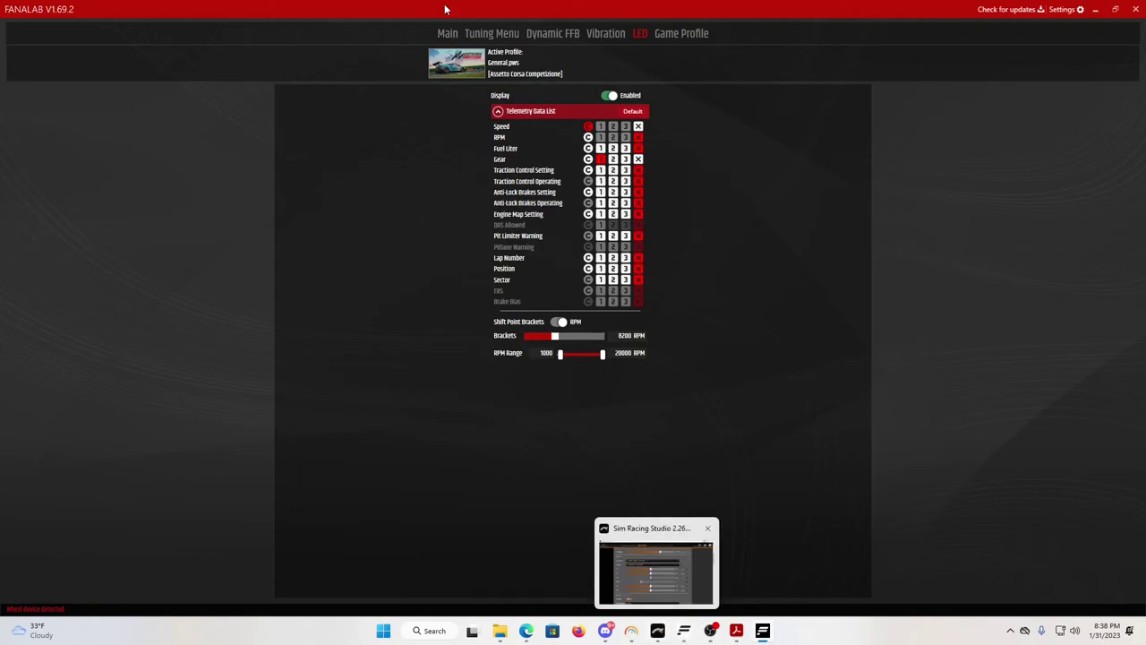
left_click(452, 34)
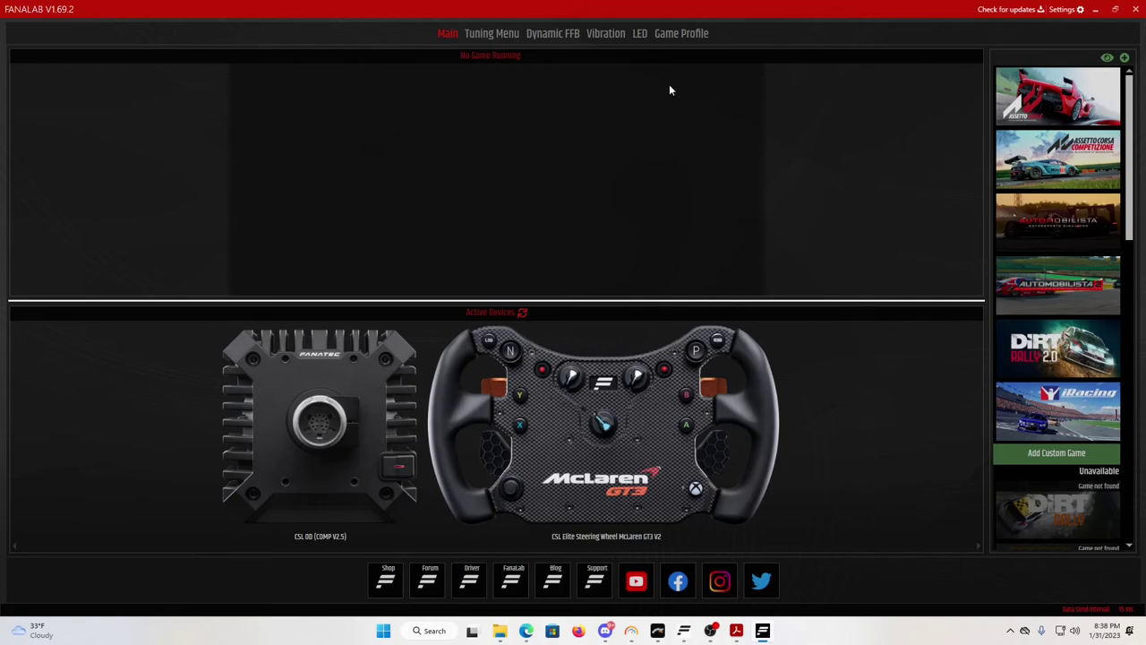
left_click(673, 34)
left_click(640, 33)
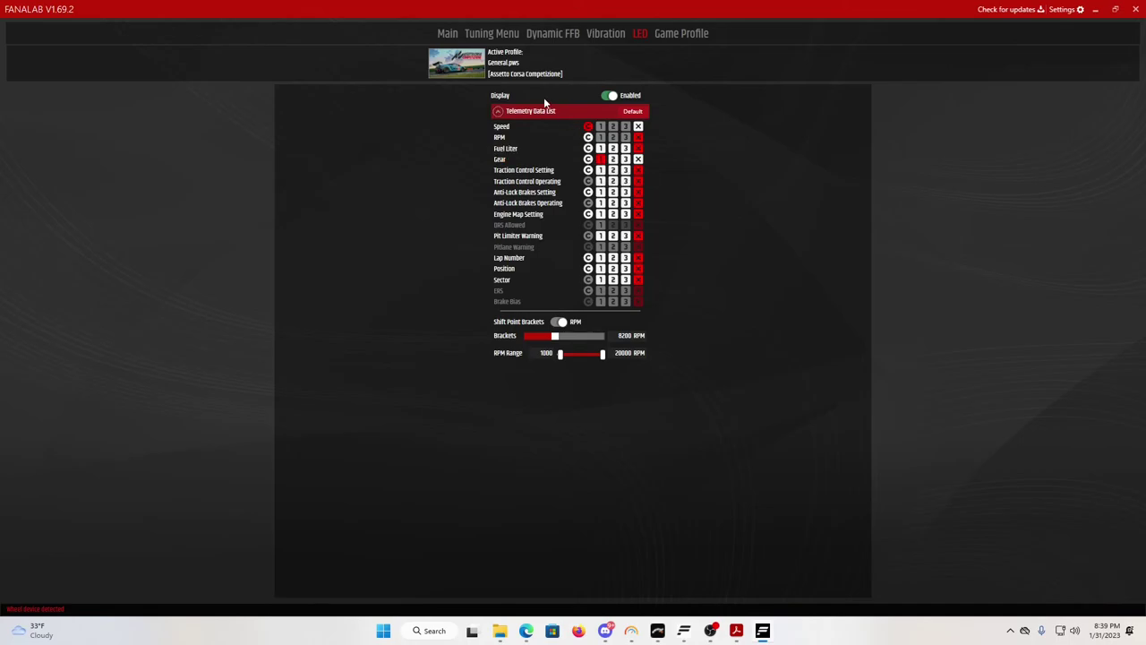
left_click(665, 34)
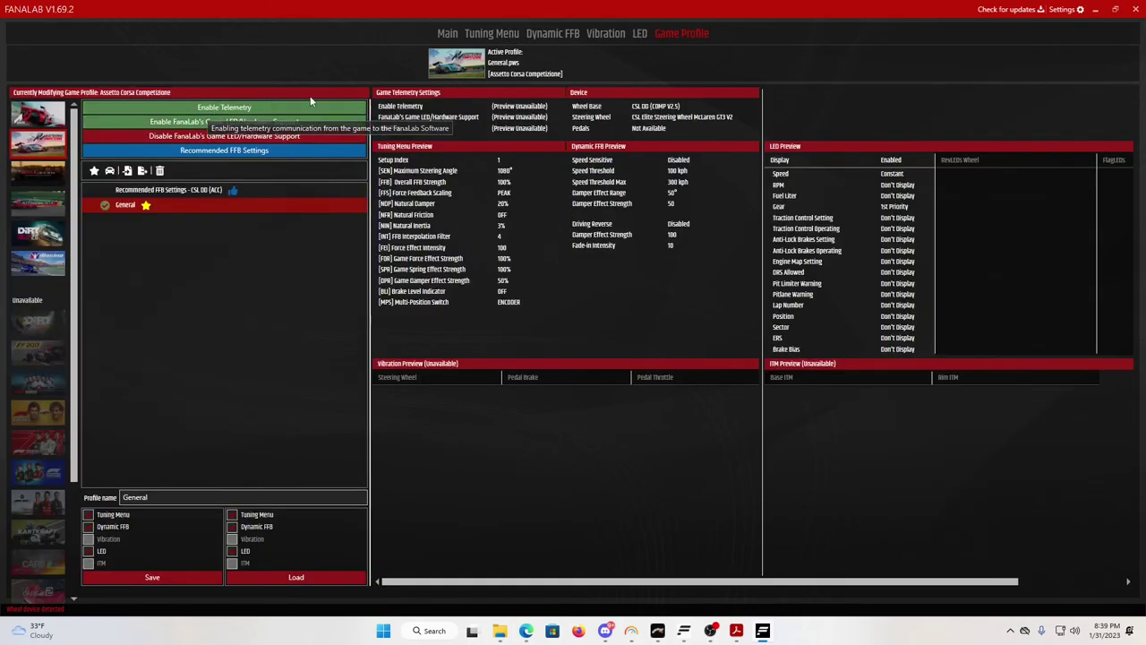
left_click(638, 34)
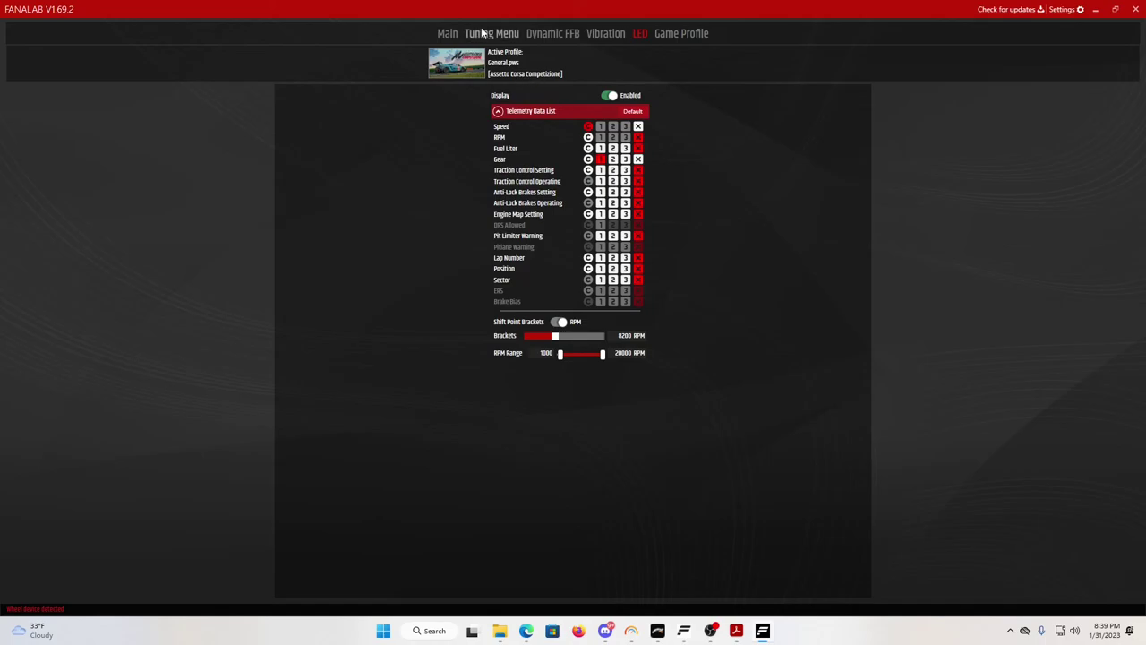
Select DiRT Rally 2.0 in Game Profile and activate its General profile
left_click(668, 35)
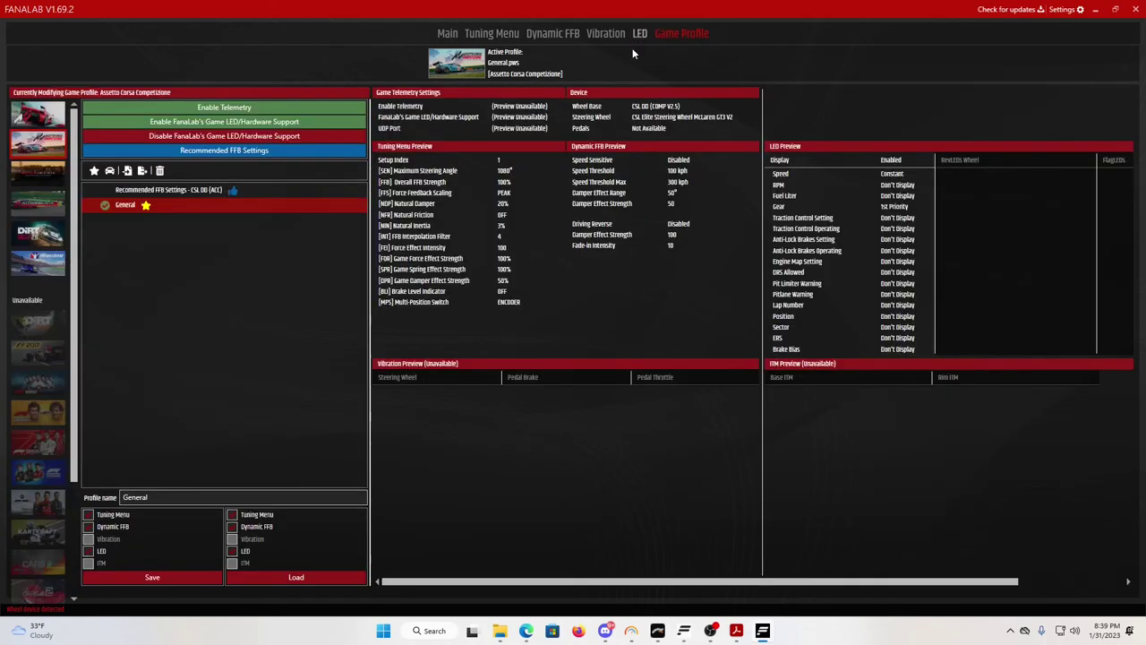
left_click(29, 236)
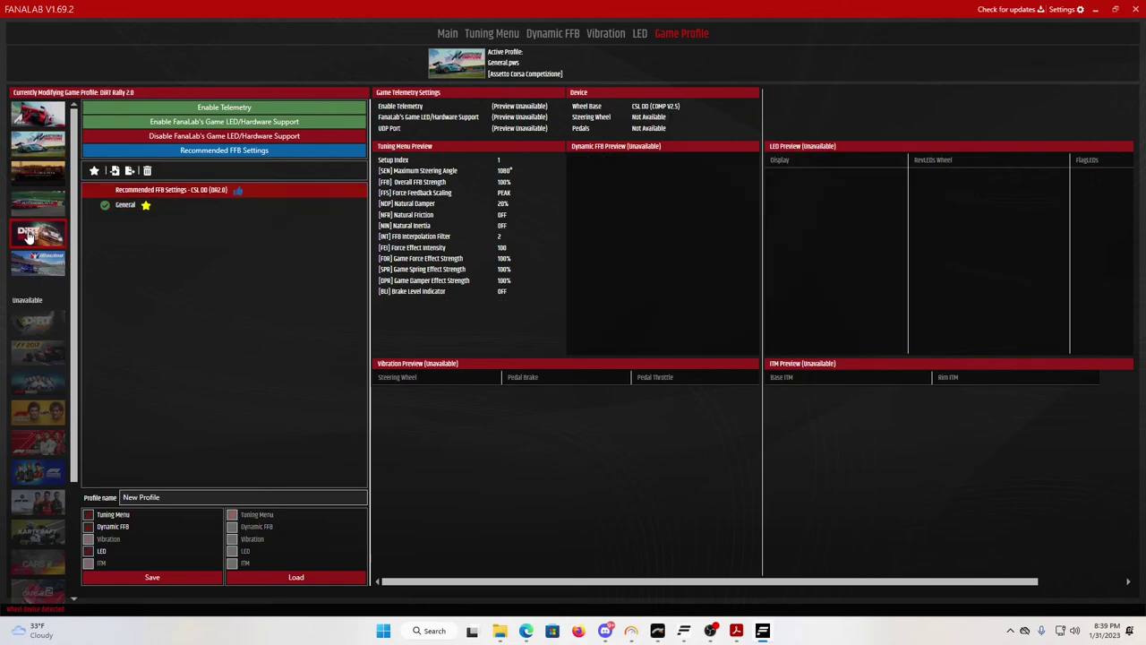
left_click(125, 205)
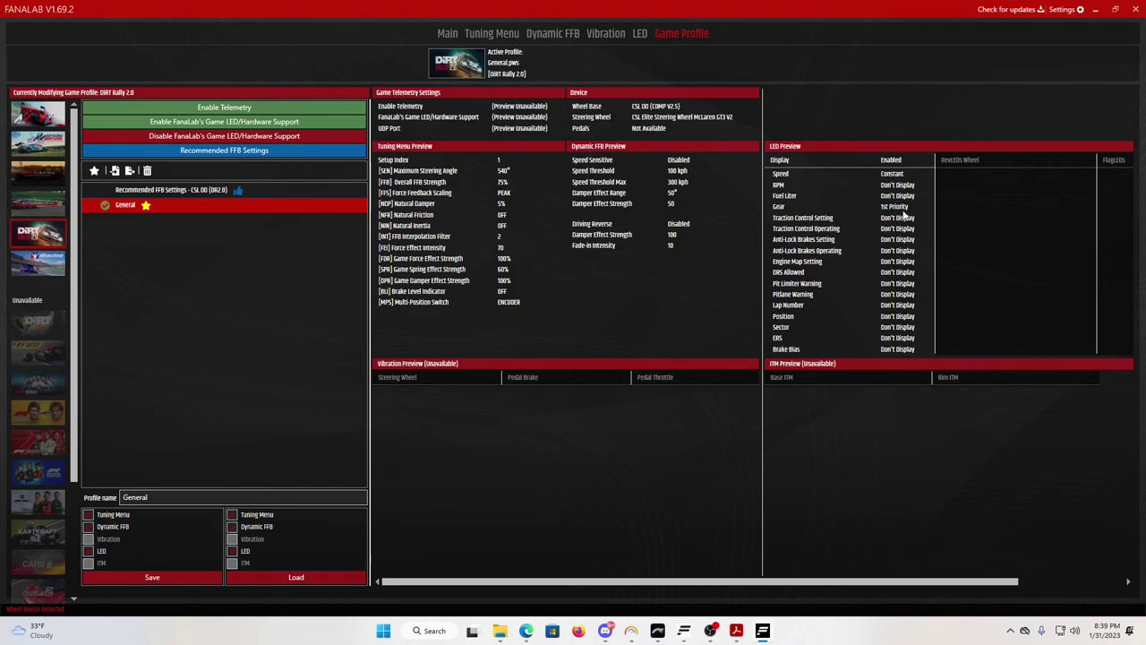
Review DiRT Rally 2.0's LED, Dynamic FFB and Tuning Menu pages showing 540° and 75% FFB
left_click(638, 36)
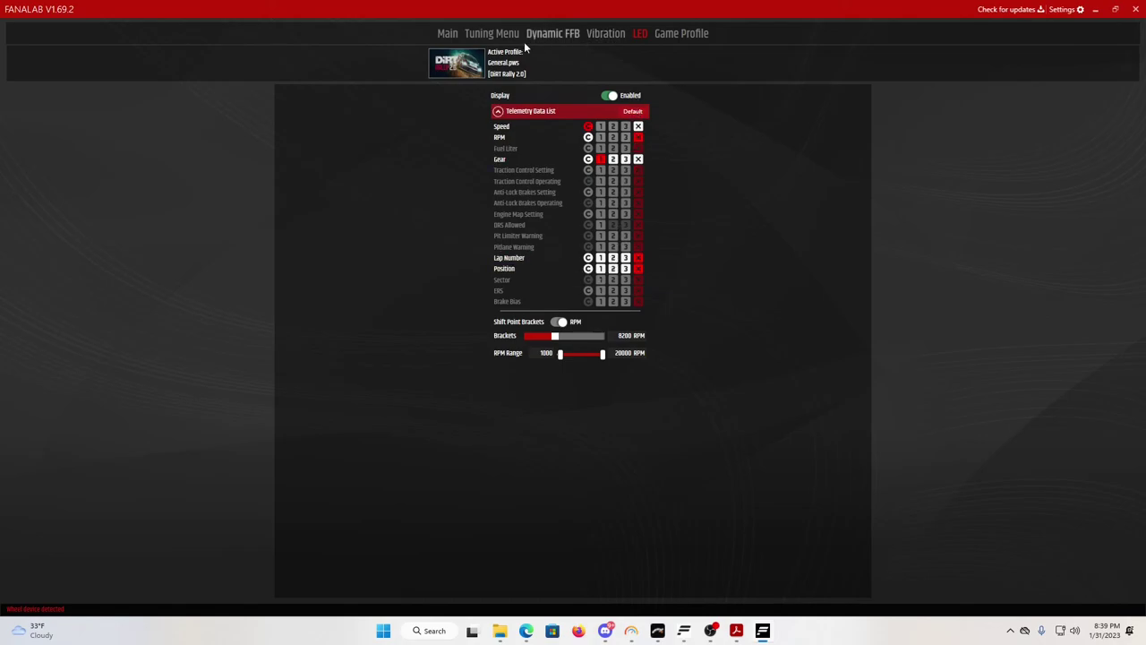
left_click(671, 34)
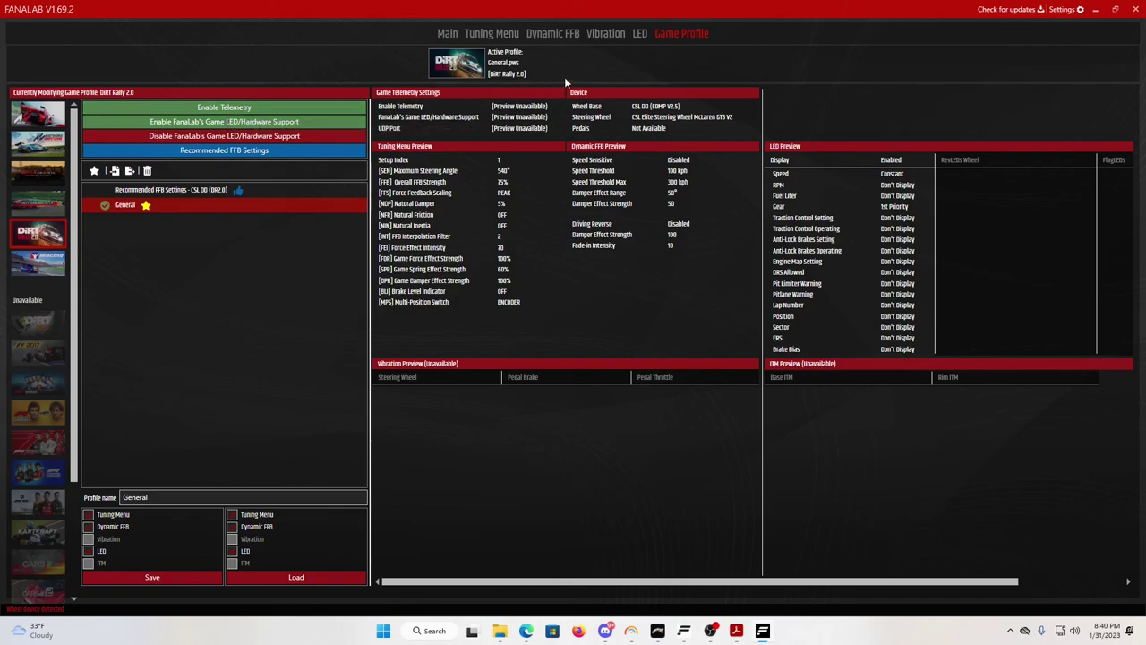
left_click(555, 33)
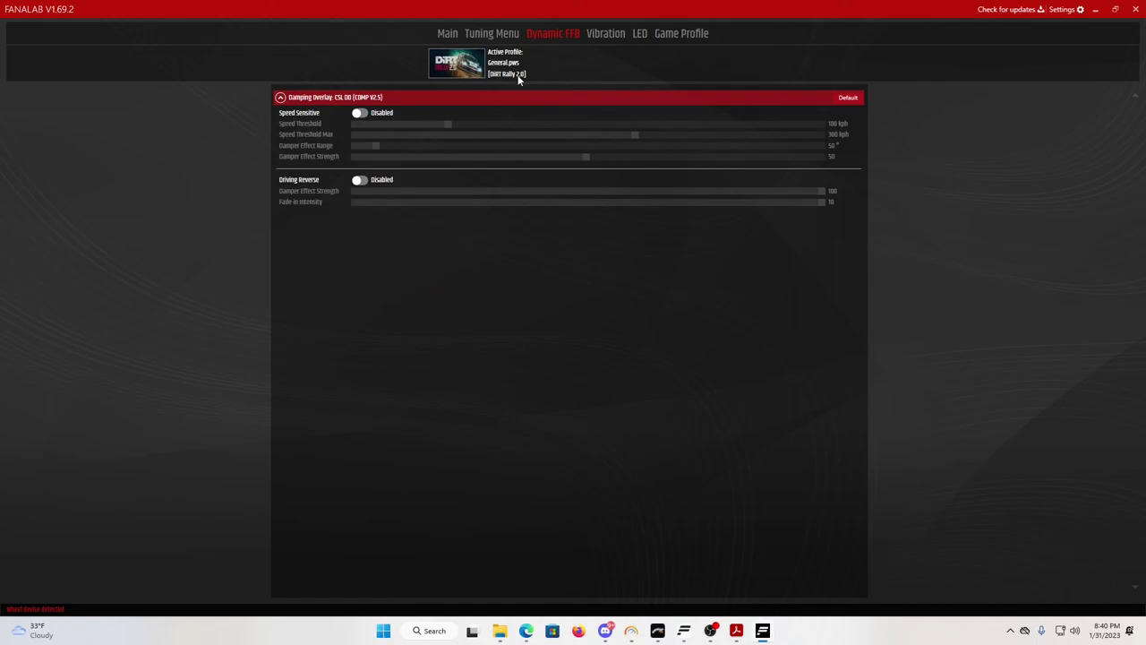
left_click(490, 36)
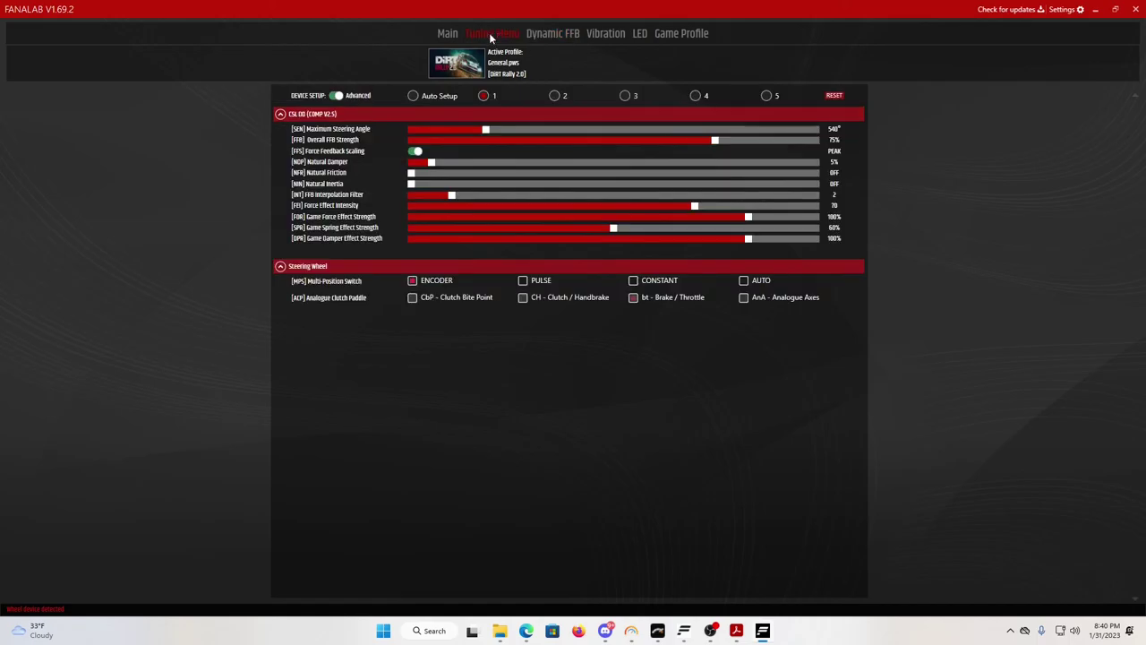
left_click(444, 33)
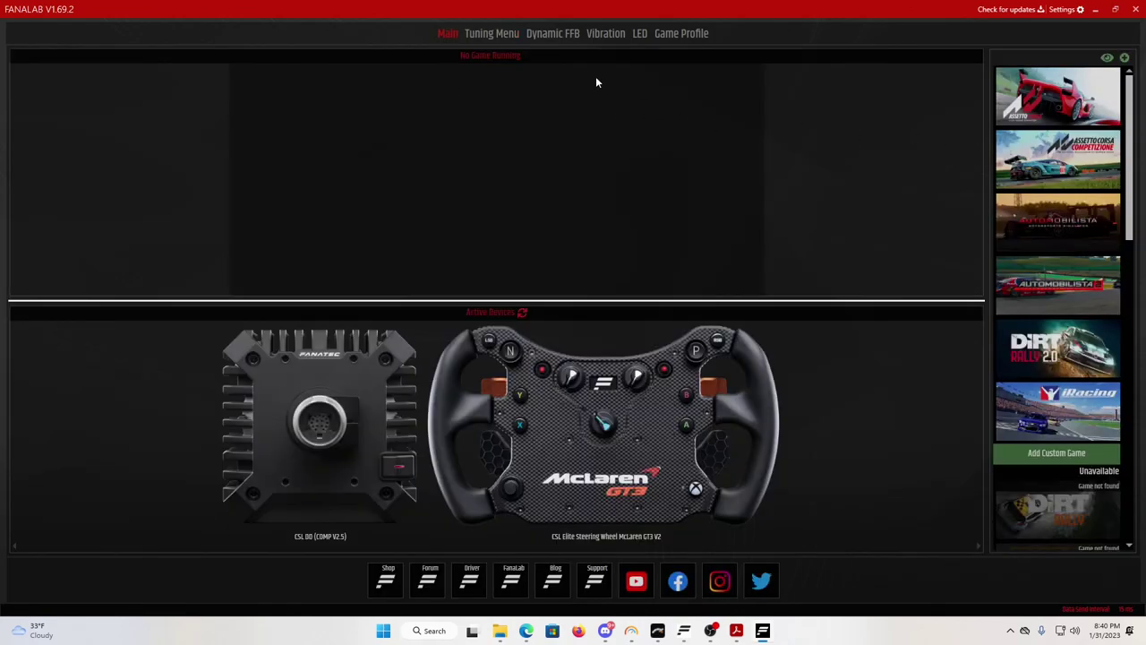
left_click(670, 34)
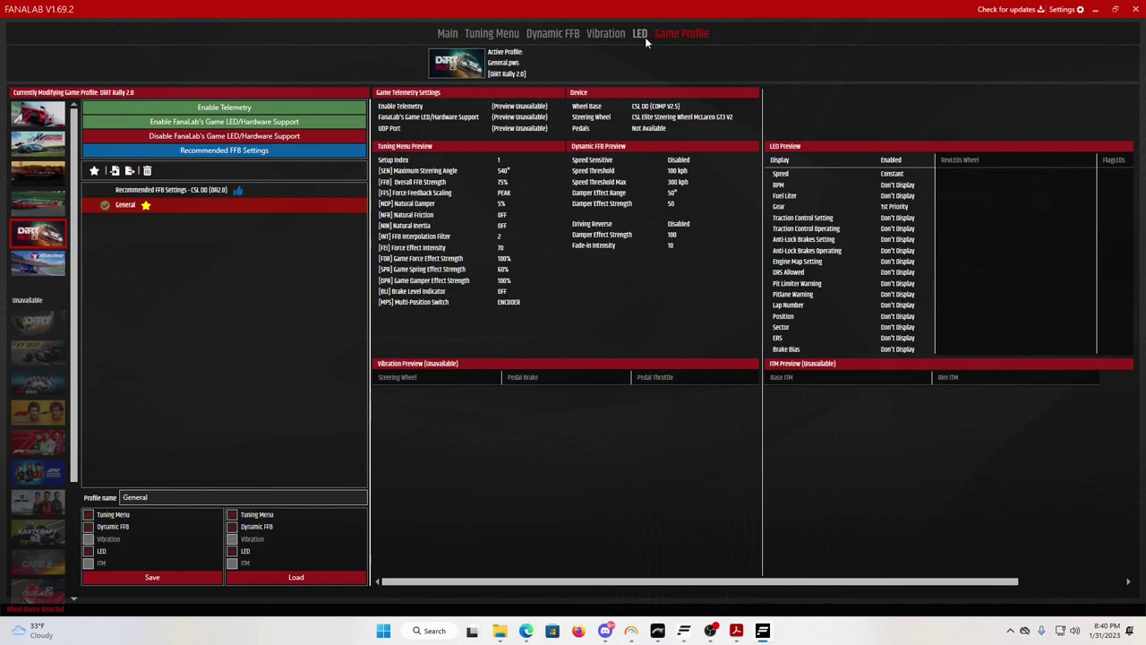